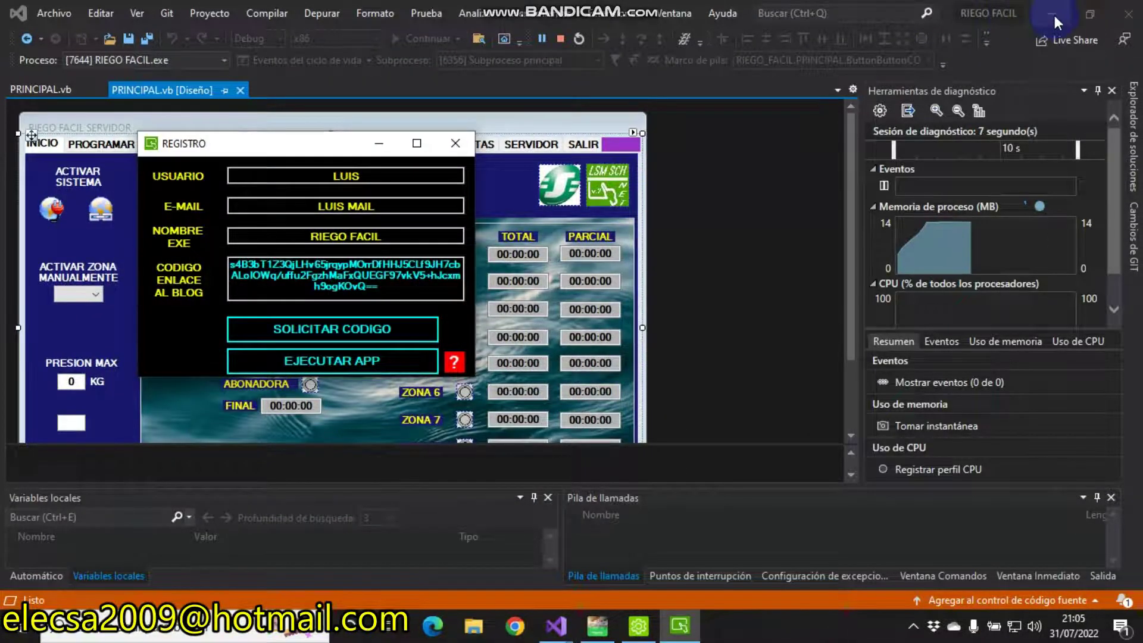
Minimize Visual Studio, run the server application from the REGISTRO form, and separate the server and CLIENTE windows.
{"action": "left_click", "coordinate": [1052, 13]}
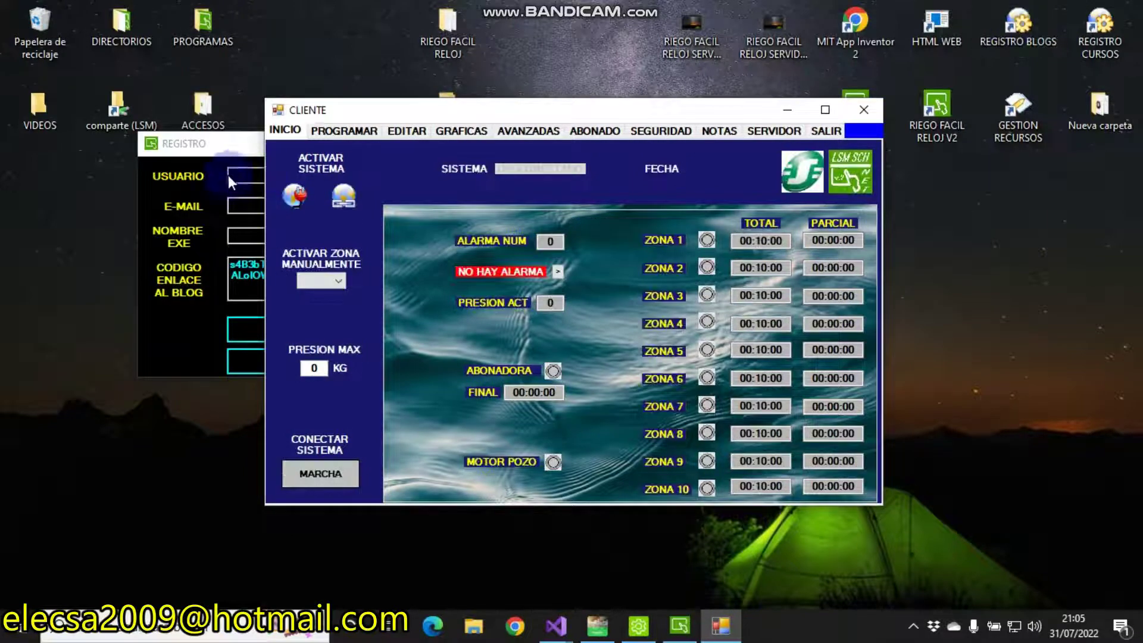
{"action": "left_click", "coordinate": [180, 313]}
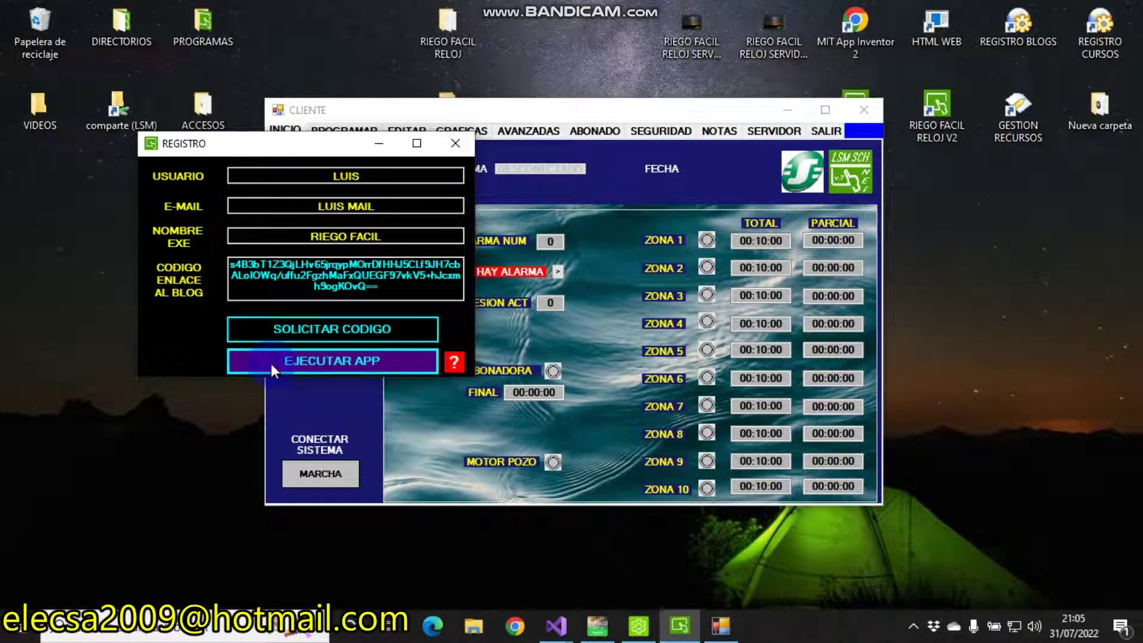
{"action": "left_click", "coordinate": [424, 129]}
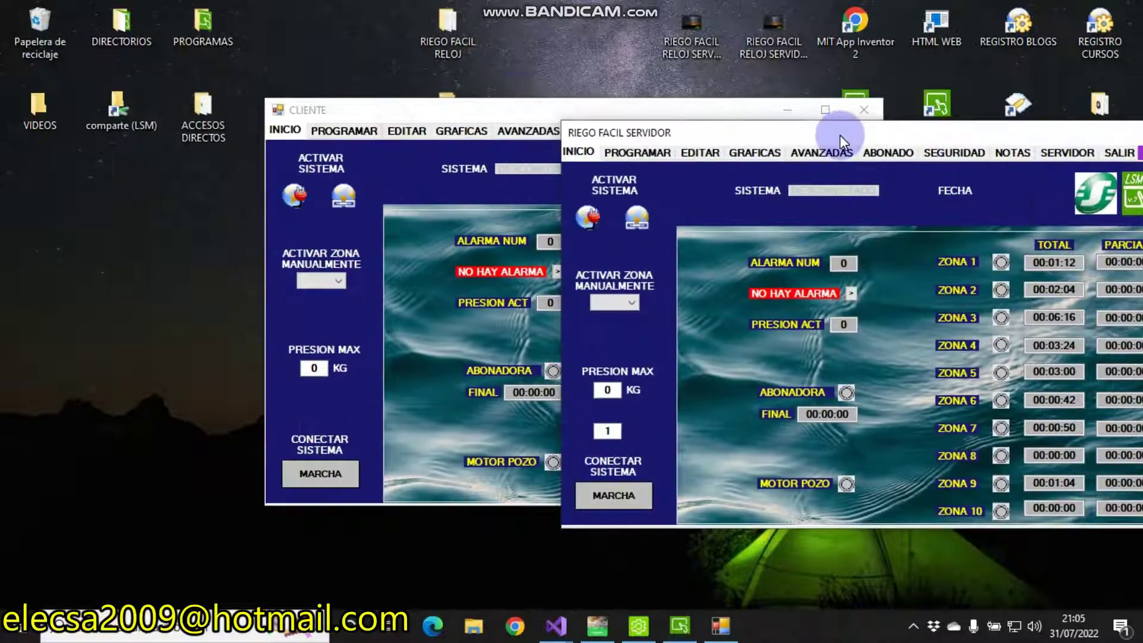
{"action": "left_click_drag", "start_coordinate": [393, 122], "coordinate": [840, 134]}
{"action": "left_click", "coordinate": [516, 98]}
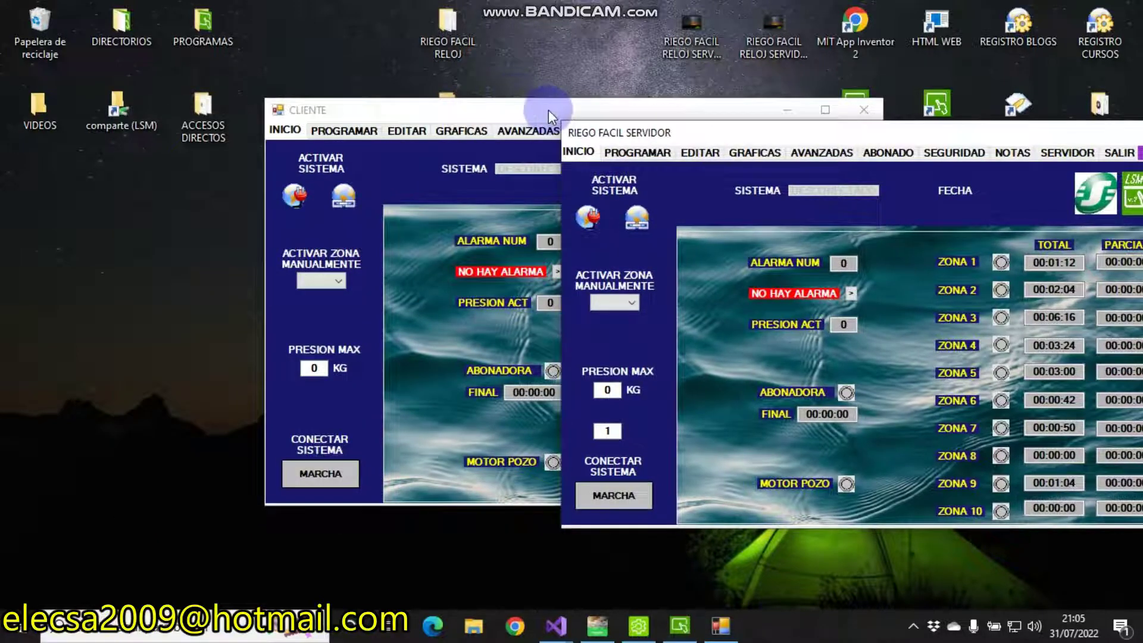
{"action": "left_click_drag", "start_coordinate": [549, 109], "coordinate": [302, 65]}
Compare the ABONADO zones and fertilizing times in the client and server, and return the client to its INICIO page.
{"action": "left_click", "coordinate": [360, 87]}
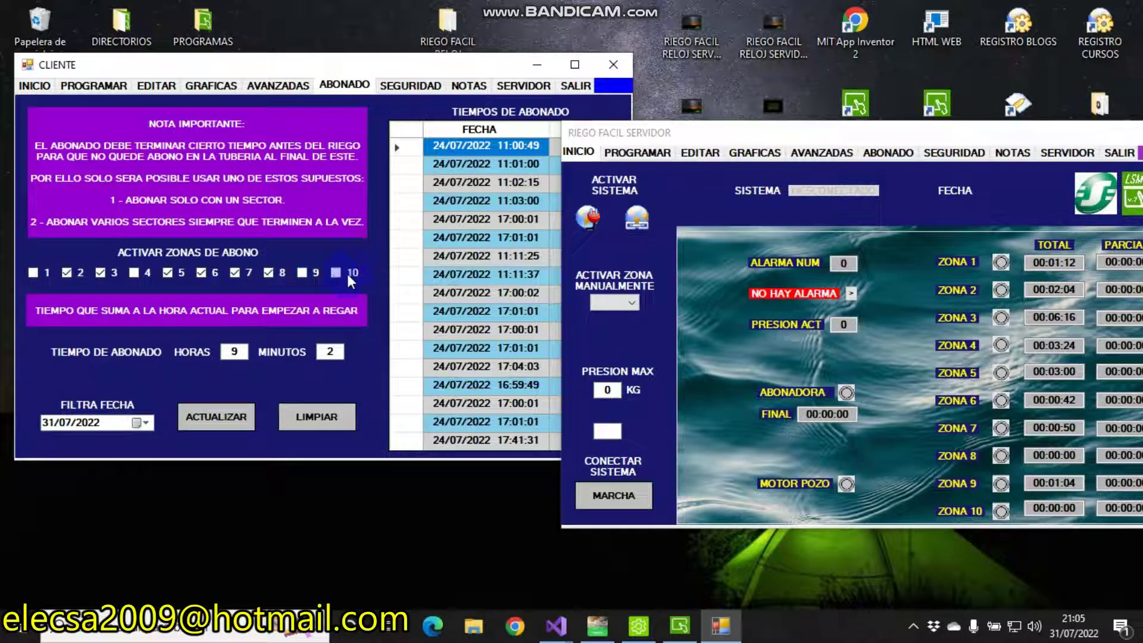
{"action": "left_click", "coordinate": [884, 151]}
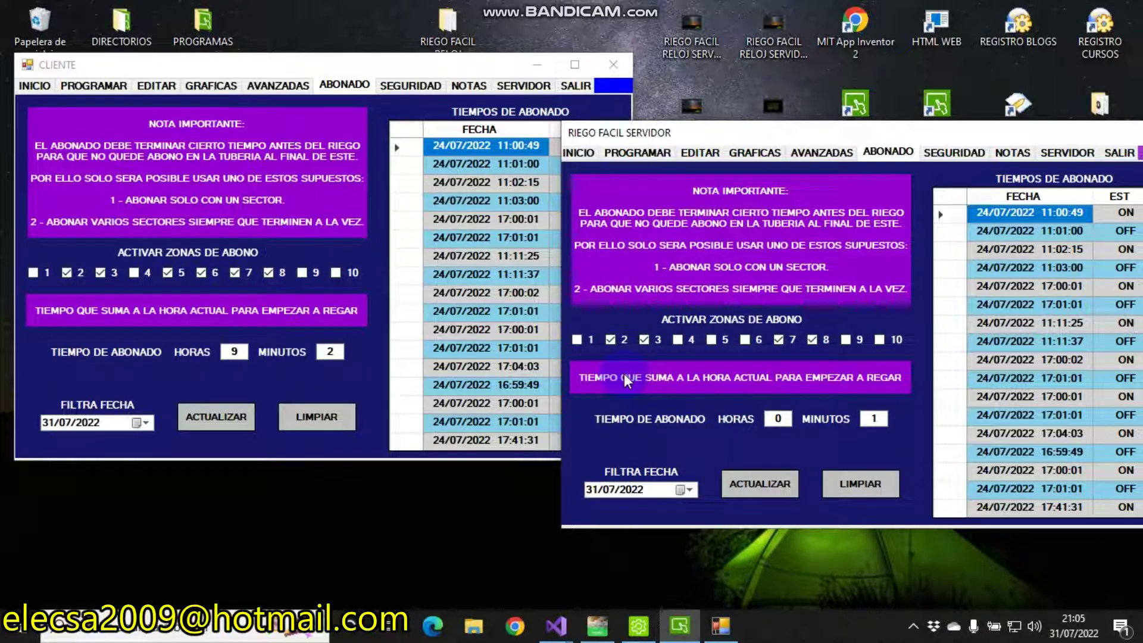
{"action": "left_click_drag", "start_coordinate": [681, 132], "coordinate": [759, 70]}
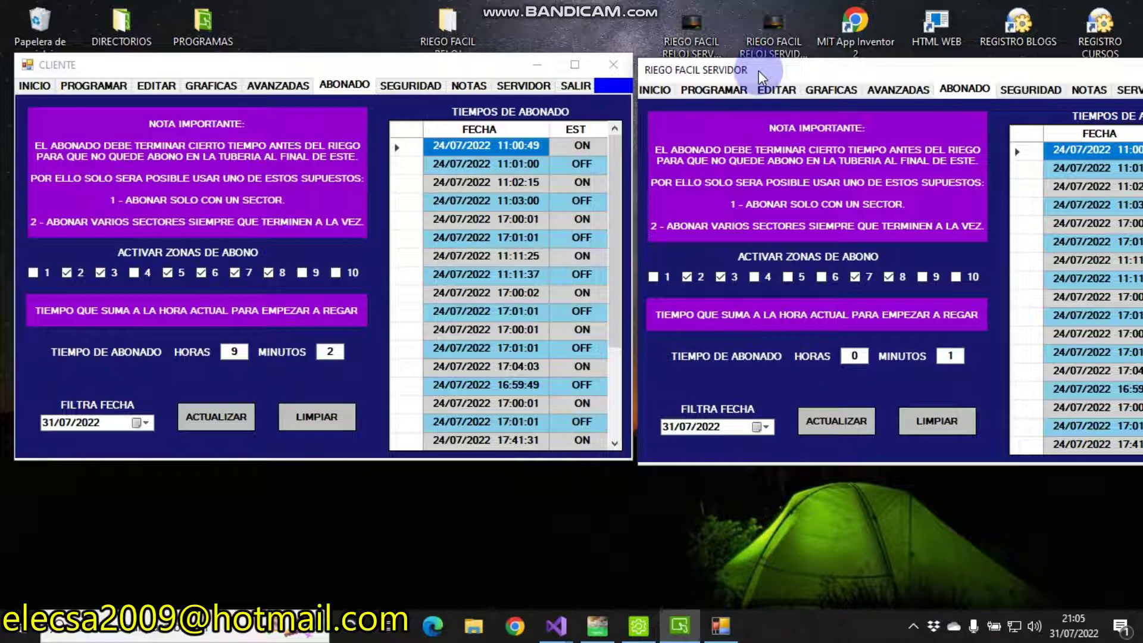
{"action": "left_click", "coordinate": [223, 354]}
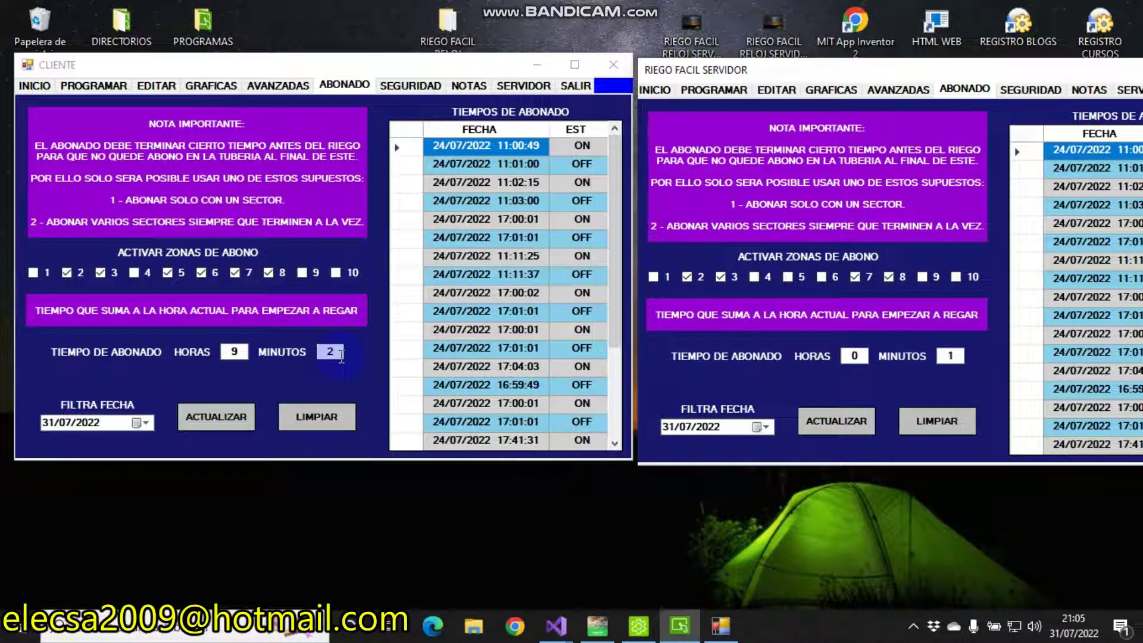
{"action": "left_click", "coordinate": [34, 86]}
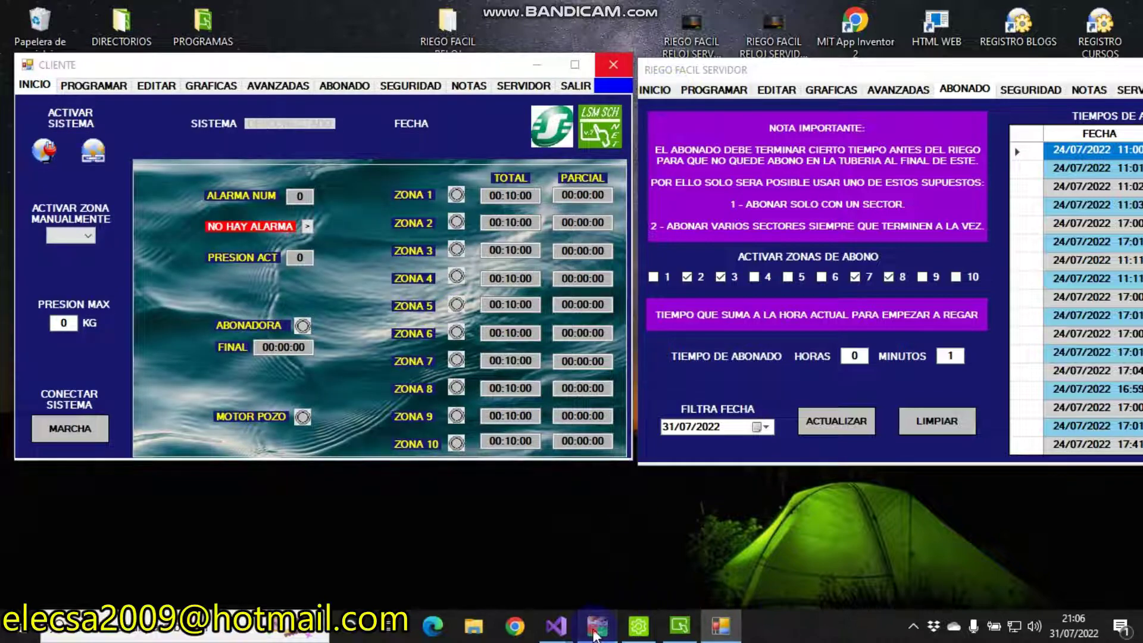
Switch to Machine Expert - Basic, show the server's INICIO page over it, and activate the server's system connection.
{"action": "left_click", "coordinate": [595, 631]}
{"action": "left_click", "coordinate": [669, 94]}
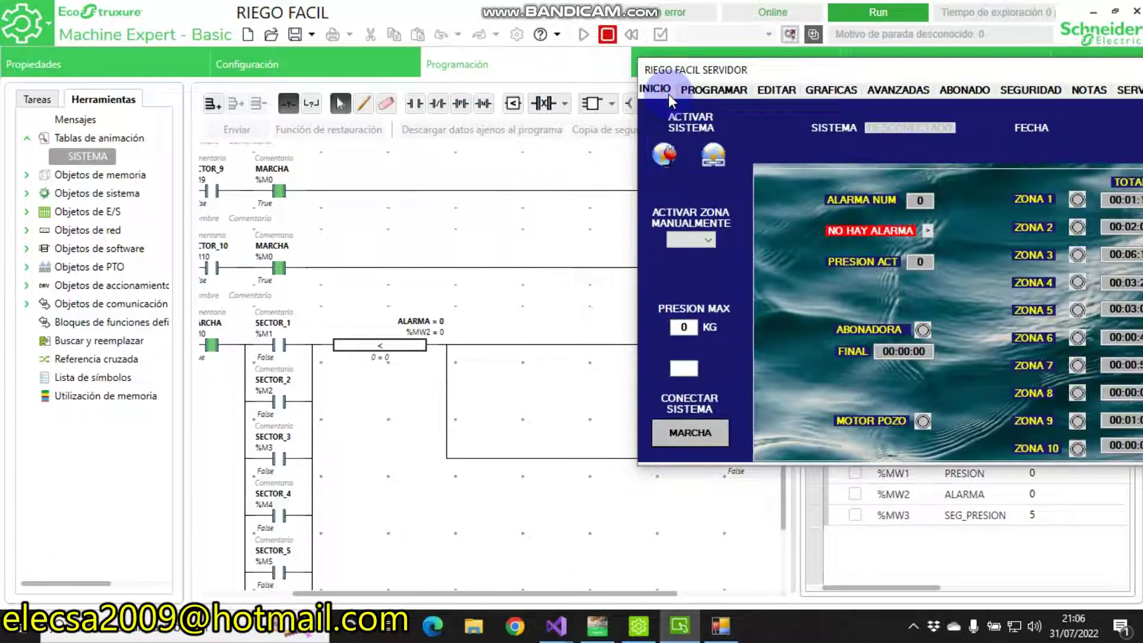
{"action": "left_click_drag", "start_coordinate": [812, 71], "coordinate": [627, 91]}
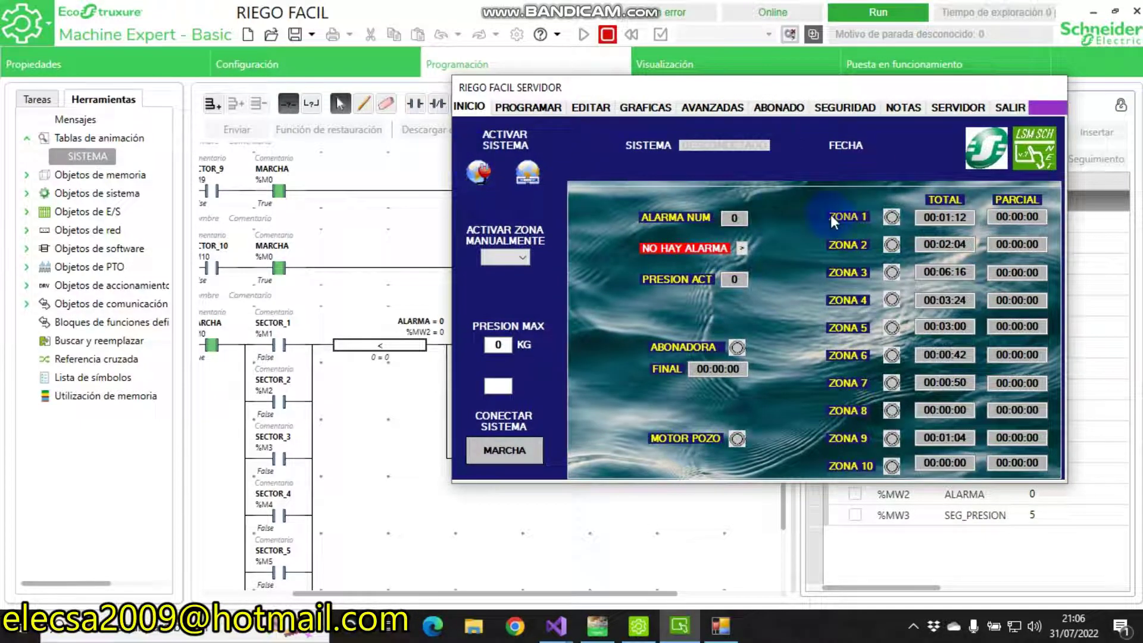
{"action": "left_click", "coordinate": [479, 178]}
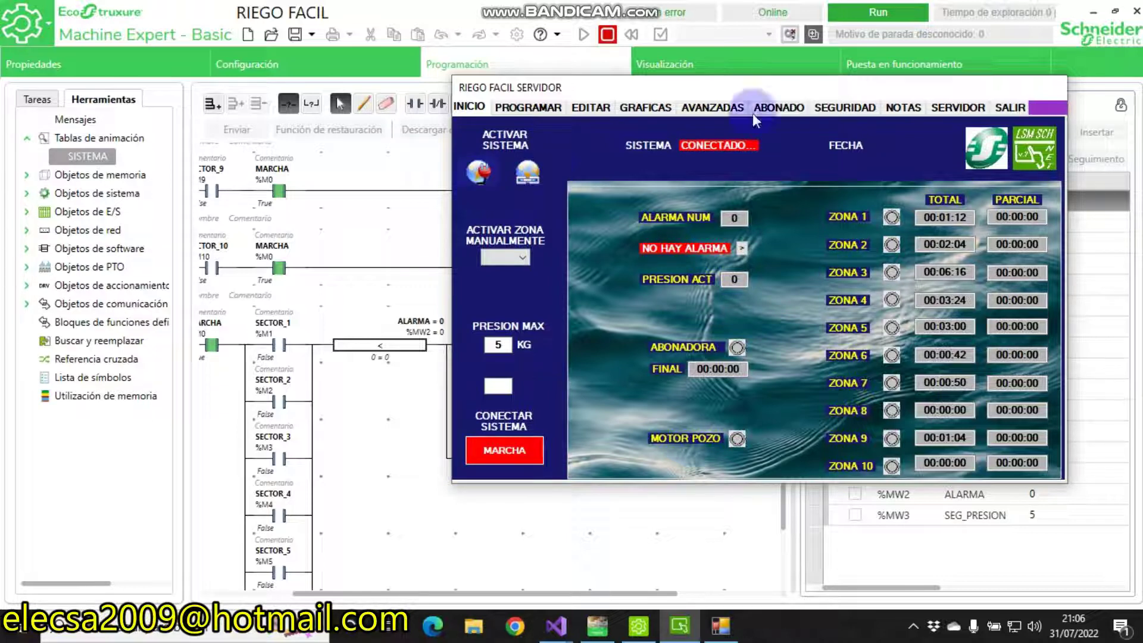
Start the server's communication on port 44566 and move its window clear of the ladder program.
{"action": "left_click", "coordinate": [952, 106]}
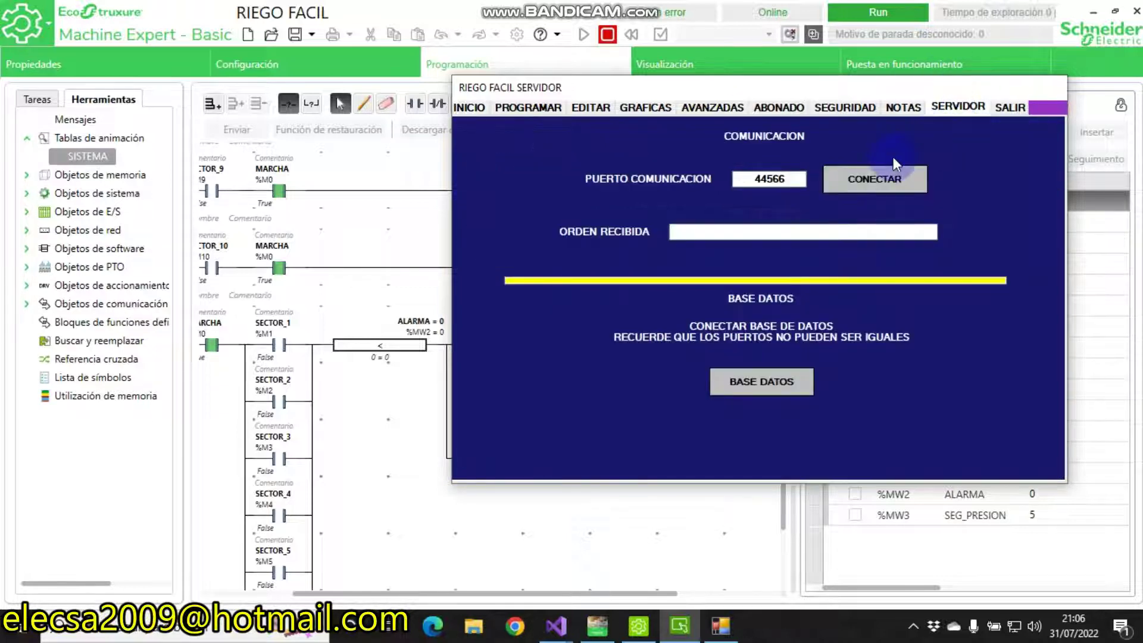
{"action": "left_click", "coordinate": [873, 179]}
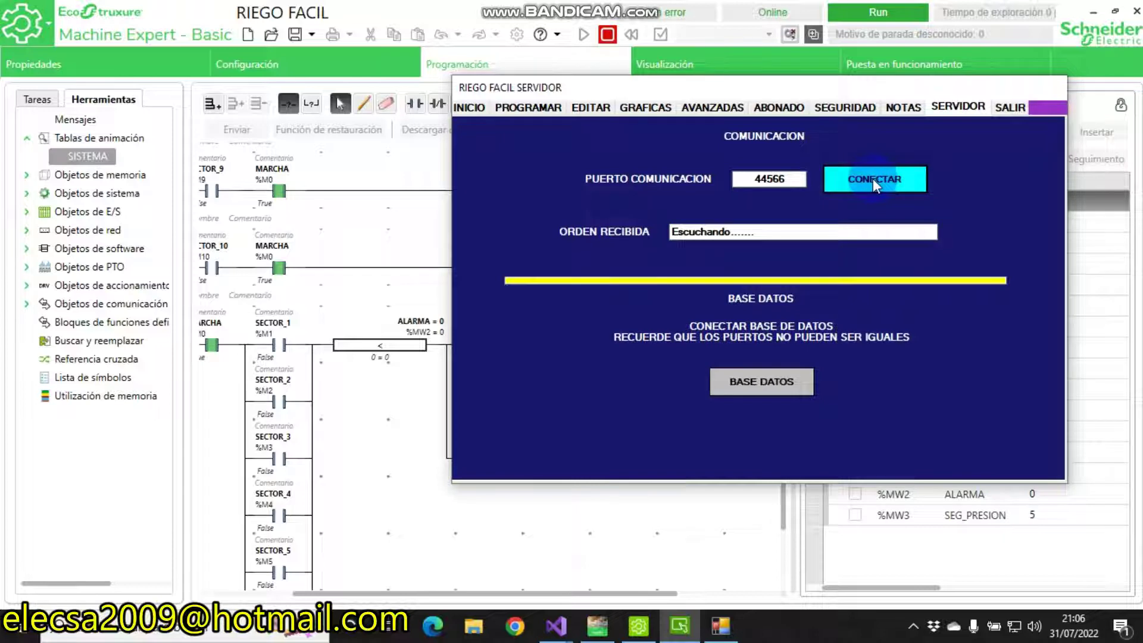
{"action": "left_click_drag", "start_coordinate": [544, 88], "coordinate": [681, 95]}
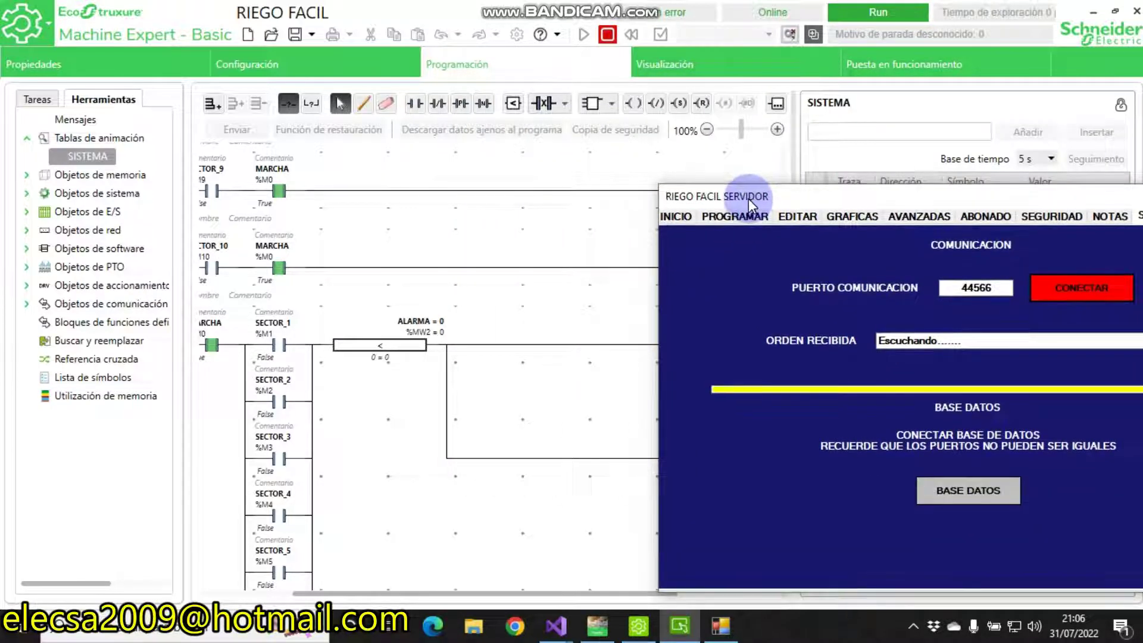
Connect the client to the server from its SERVIDOR page and send a communication ping.
{"action": "mouse_move", "coordinate": [721, 625]}
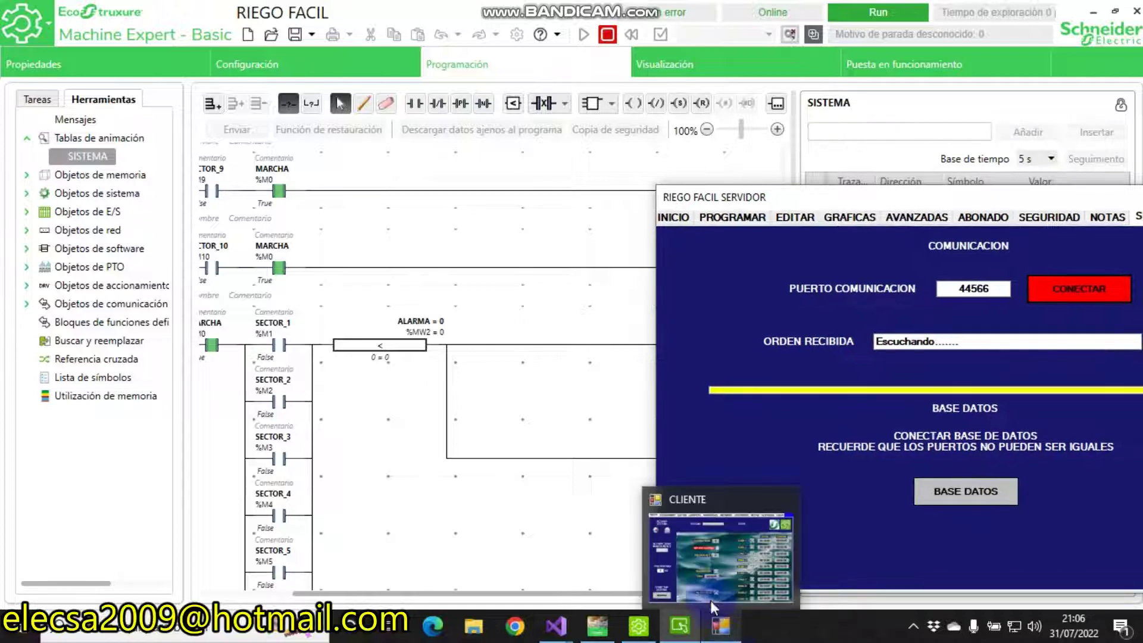
{"action": "left_click", "coordinate": [708, 588]}
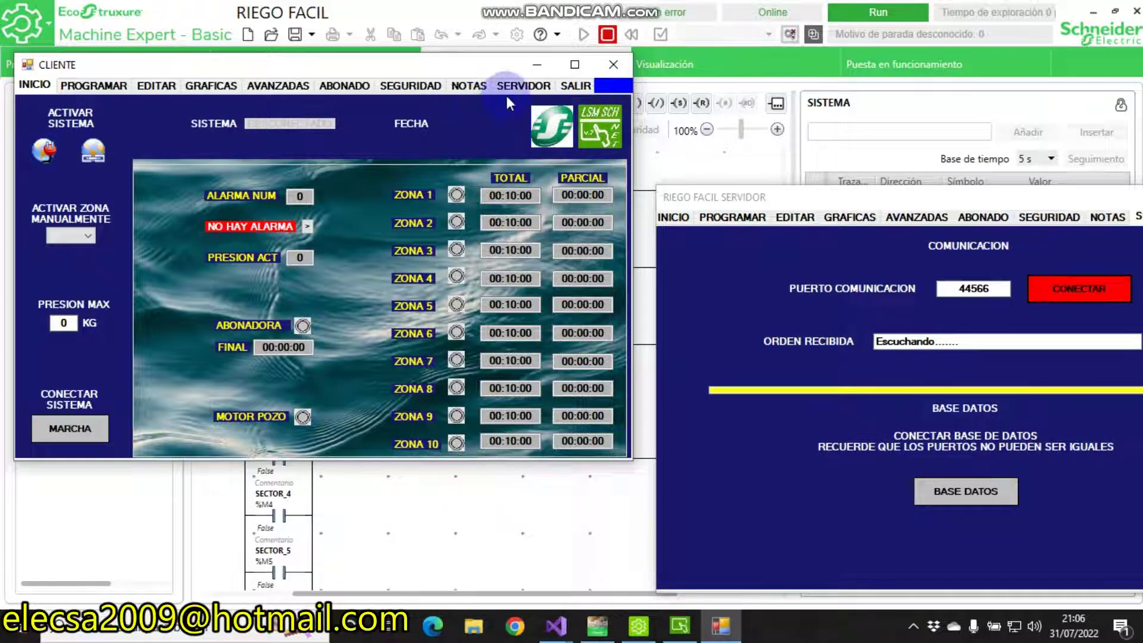
{"action": "left_click", "coordinate": [520, 87]}
{"action": "left_click", "coordinate": [173, 233]}
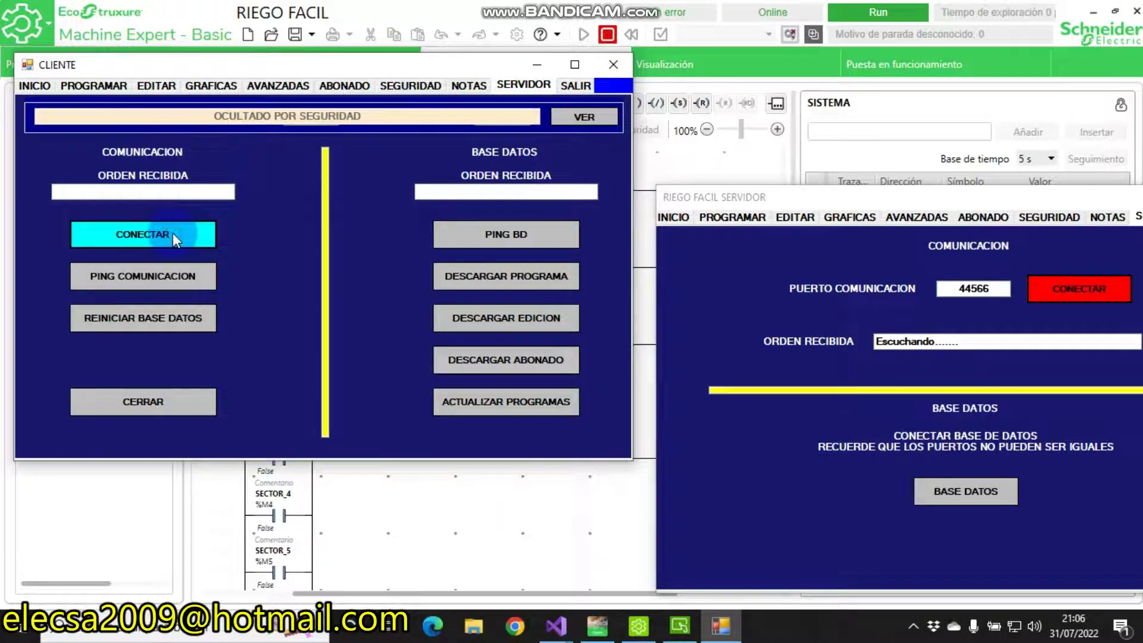
{"action": "left_click", "coordinate": [134, 288]}
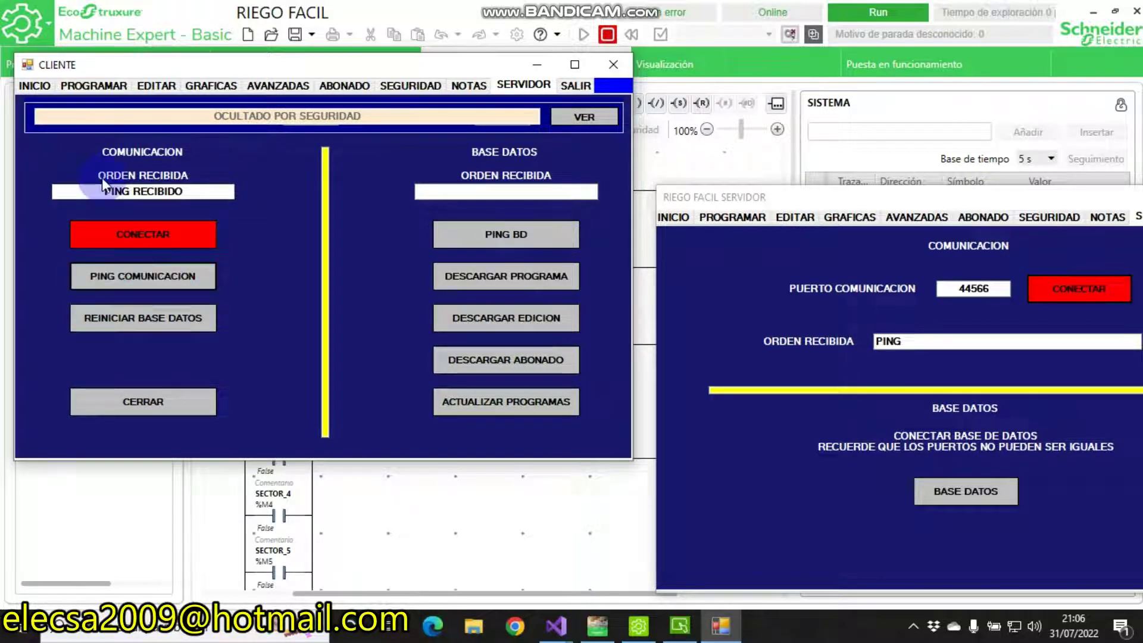
Show the INICIO page in both server and client and arrange their windows to reveal the SISTEMA animation table.
{"action": "left_click", "coordinate": [675, 220]}
{"action": "left_click", "coordinate": [751, 198]}
{"action": "left_click_drag", "start_coordinate": [751, 198], "coordinate": [705, 266]}
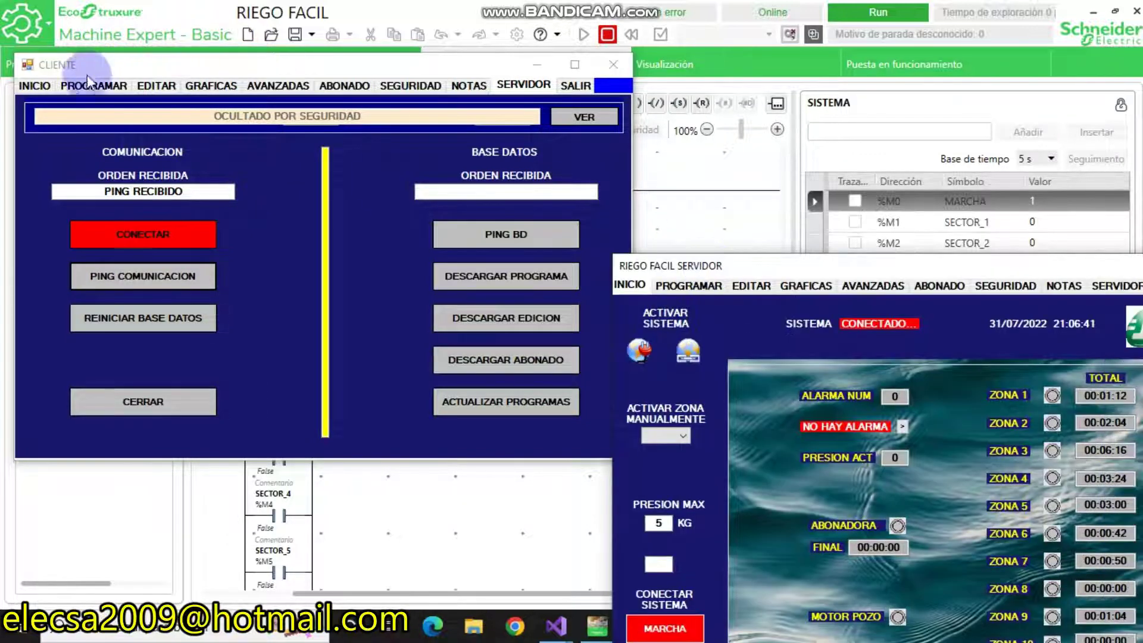
{"action": "left_click", "coordinate": [42, 84]}
{"action": "left_click_drag", "start_coordinate": [167, 66], "coordinate": [177, 33]}
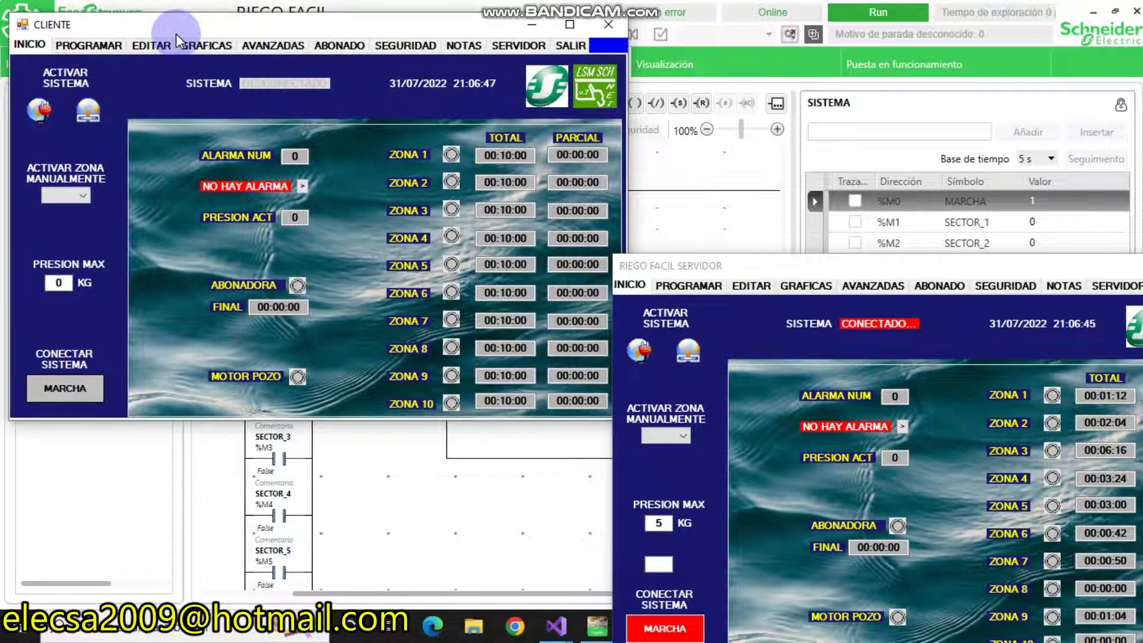
{"action": "left_click_drag", "start_coordinate": [694, 265], "coordinate": [651, 243]}
{"action": "left_click_drag", "start_coordinate": [805, 236], "coordinate": [783, 359]}
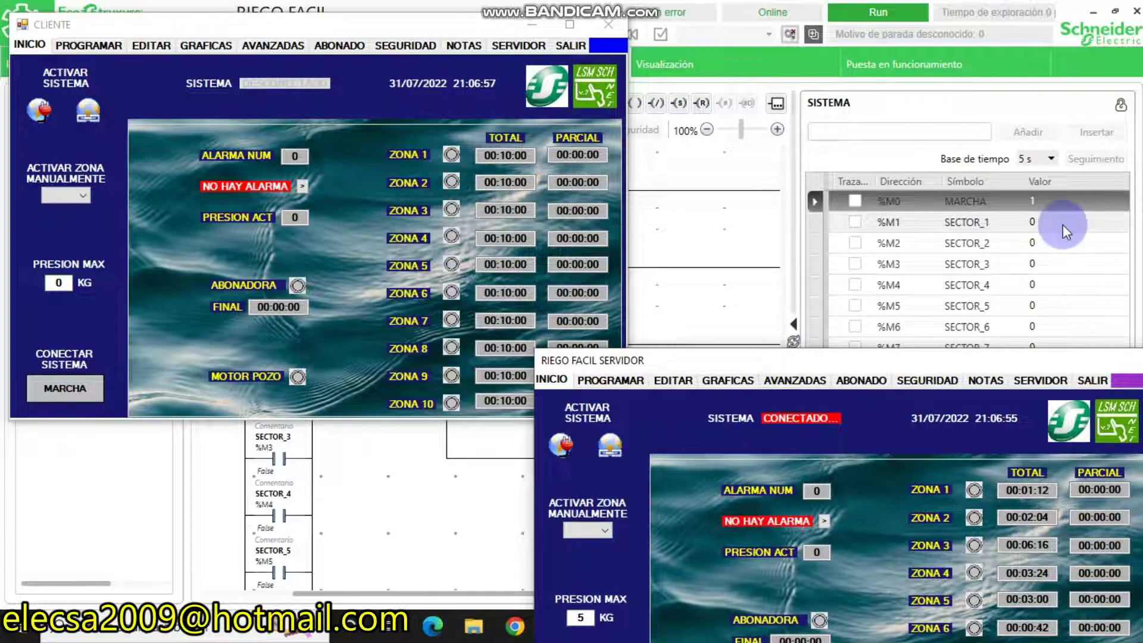
Activate zone 3 manually from the client and reposition the server window to show its zones beside the PLC values.
{"action": "left_click", "coordinate": [69, 194]}
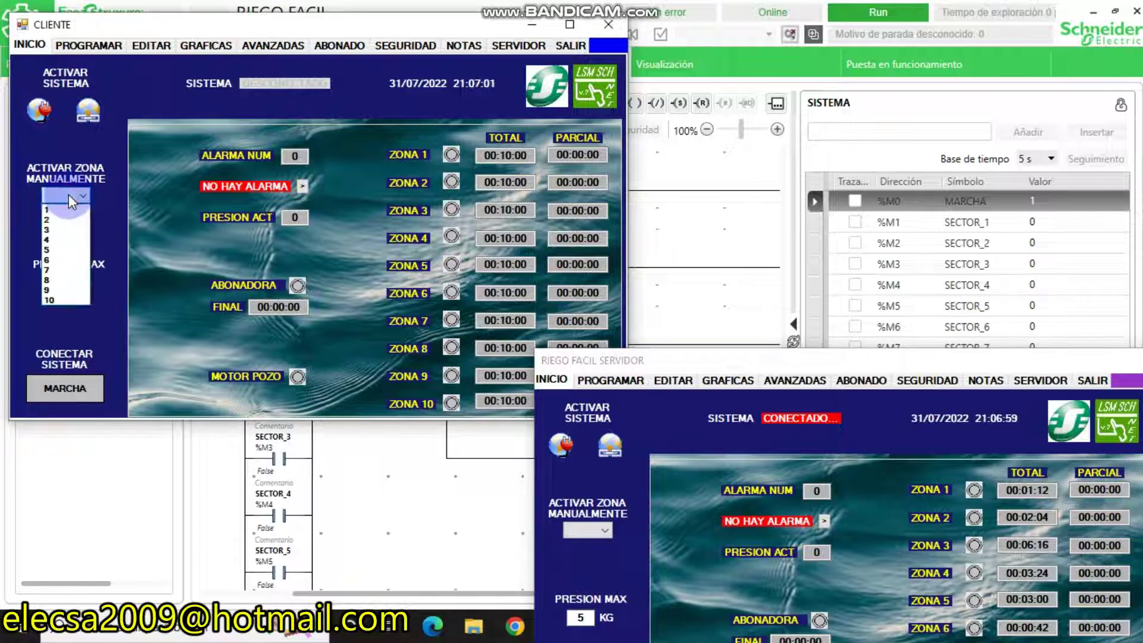
{"action": "left_click", "coordinate": [58, 231]}
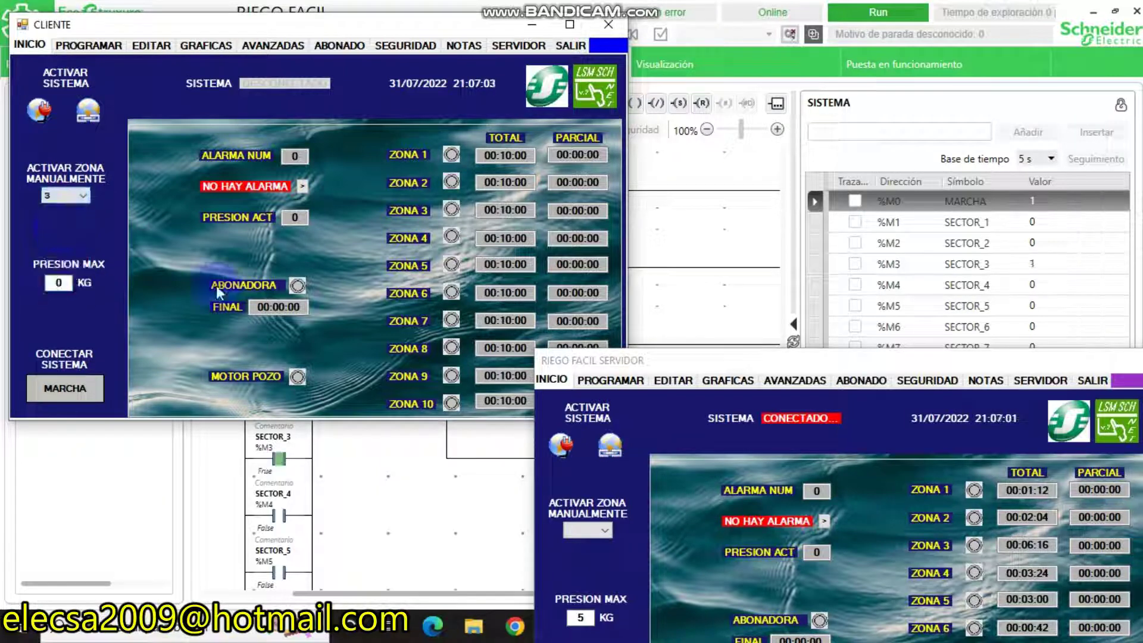
{"action": "left_click", "coordinate": [716, 356]}
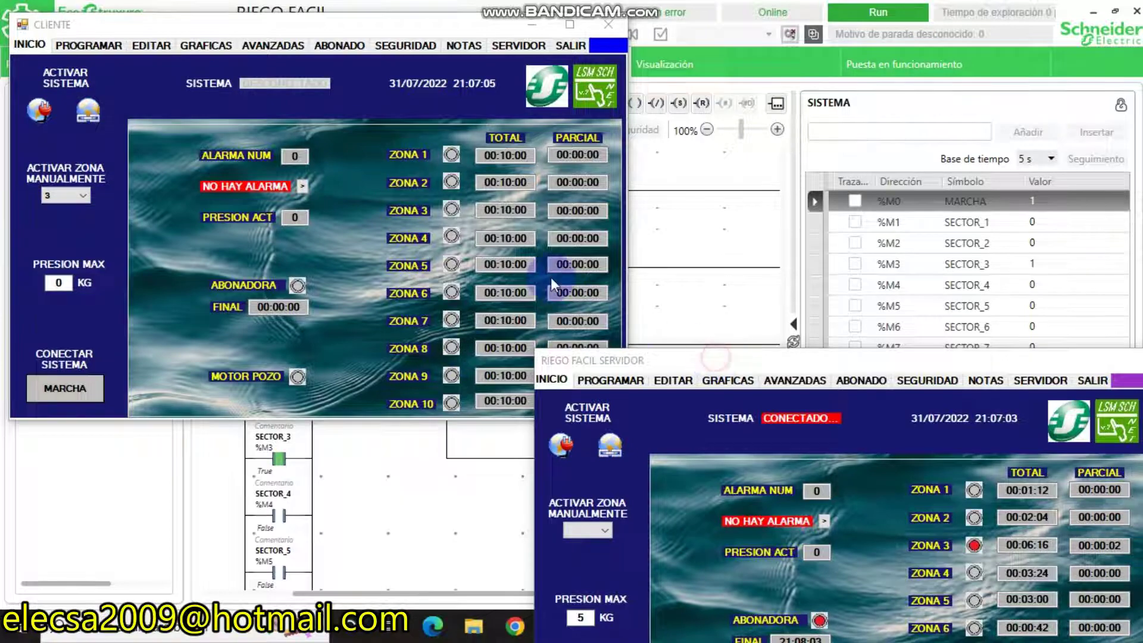
{"action": "left_click_drag", "start_coordinate": [709, 360], "coordinate": [815, 299]}
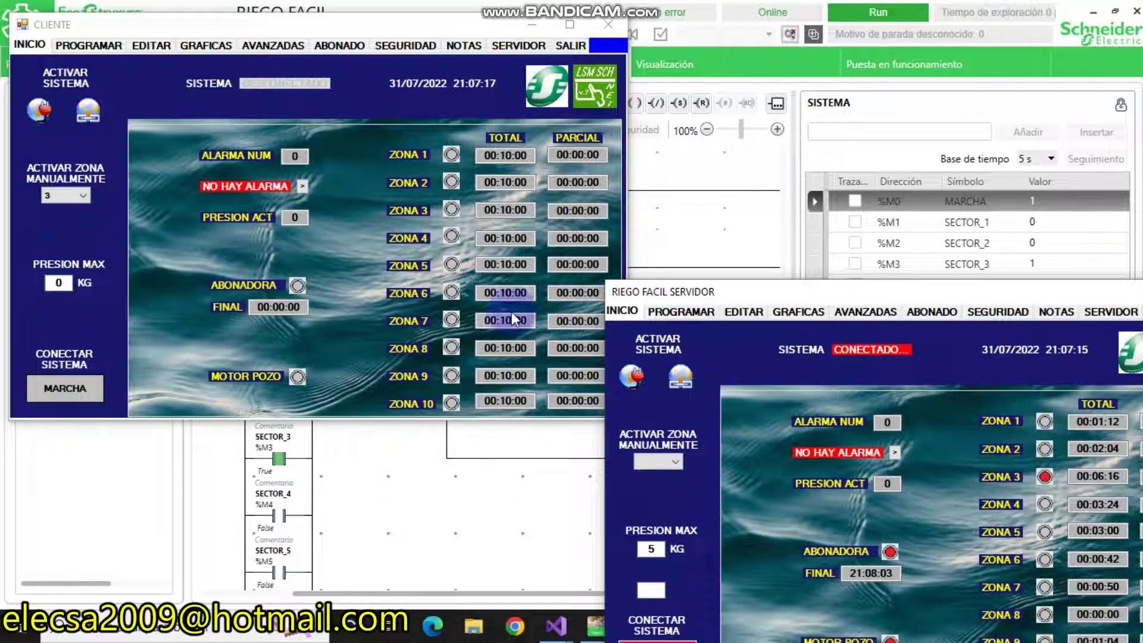
{"action": "left_click_drag", "start_coordinate": [698, 288], "coordinate": [402, 154]}
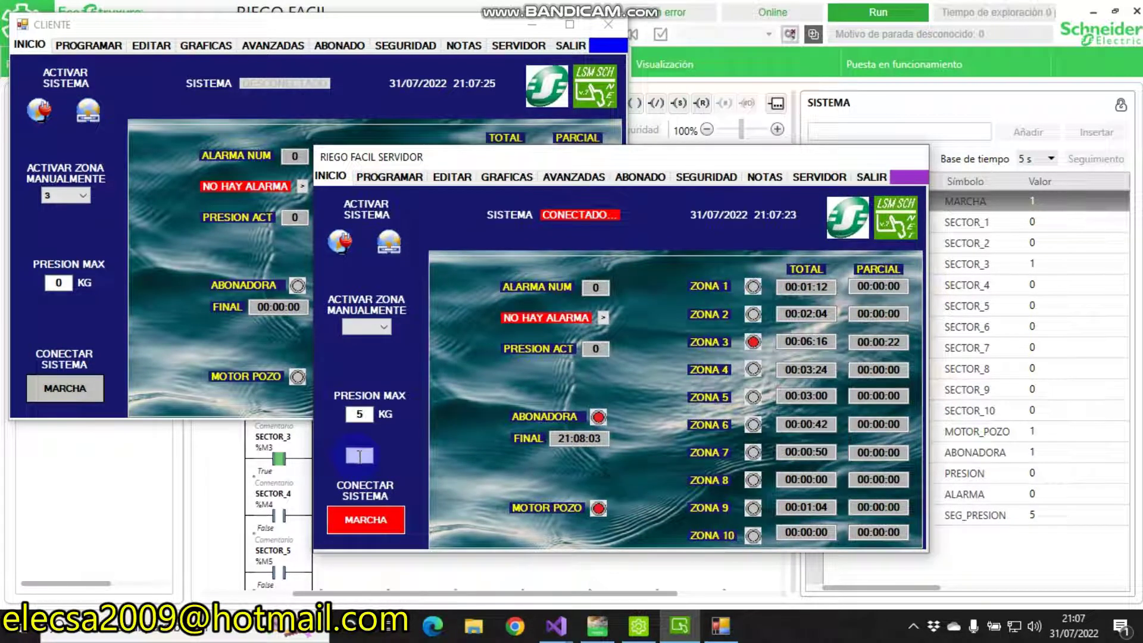
Check the server's fertilizer end time against the time configured on its ABONADO page, and return to INICIO.
{"action": "left_click", "coordinate": [1012, 262]}
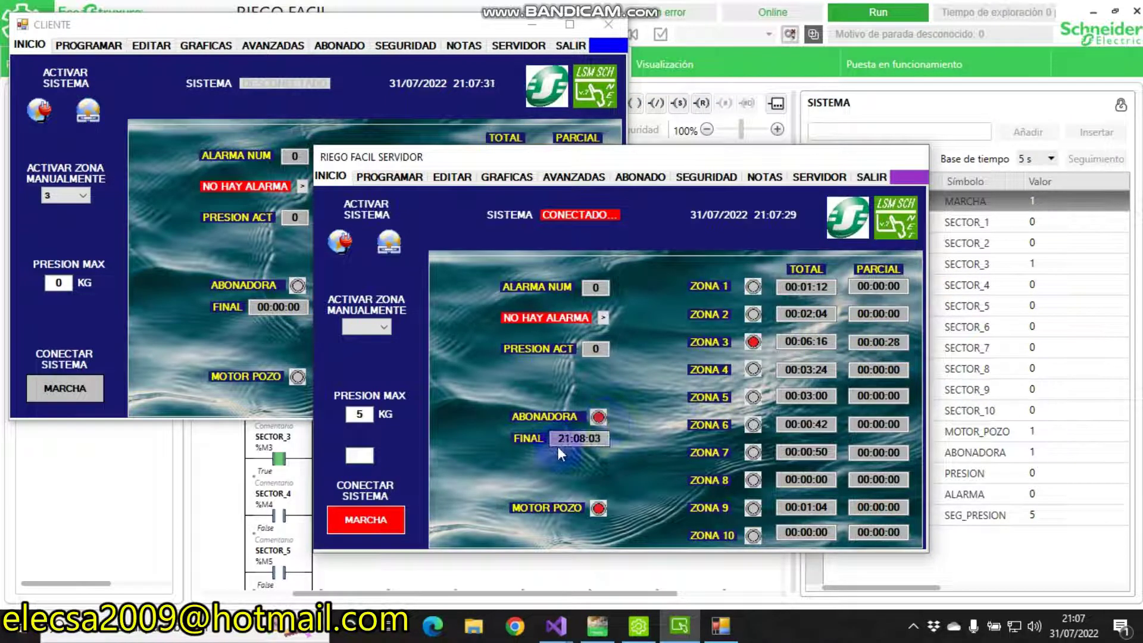
{"action": "left_click", "coordinate": [580, 443]}
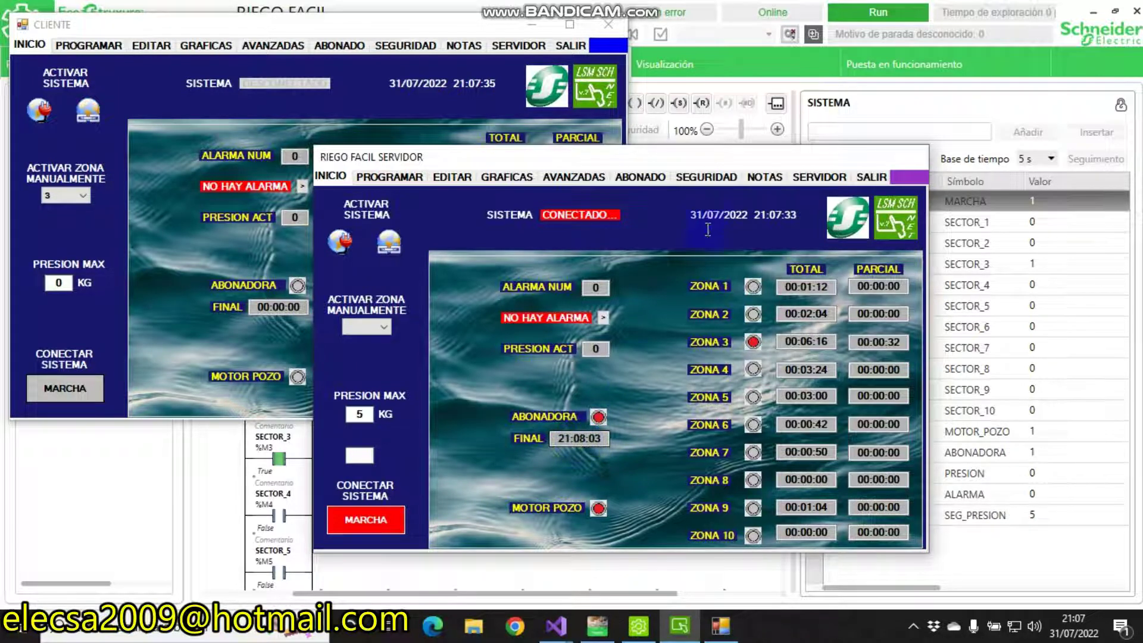
{"action": "left_click", "coordinate": [717, 177]}
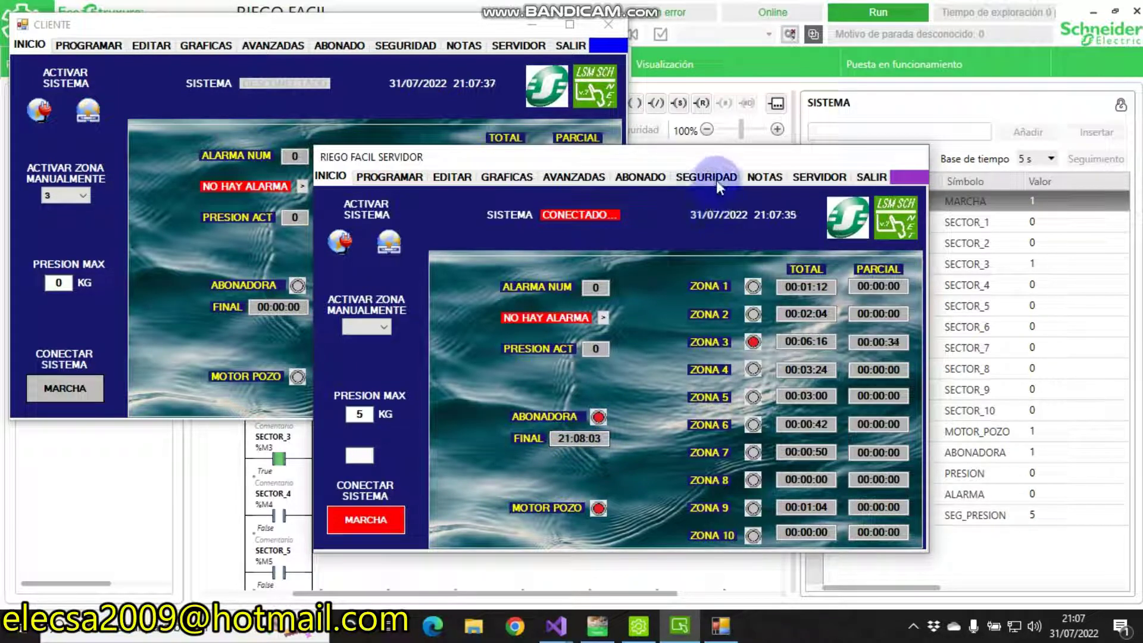
{"action": "left_click", "coordinate": [656, 177]}
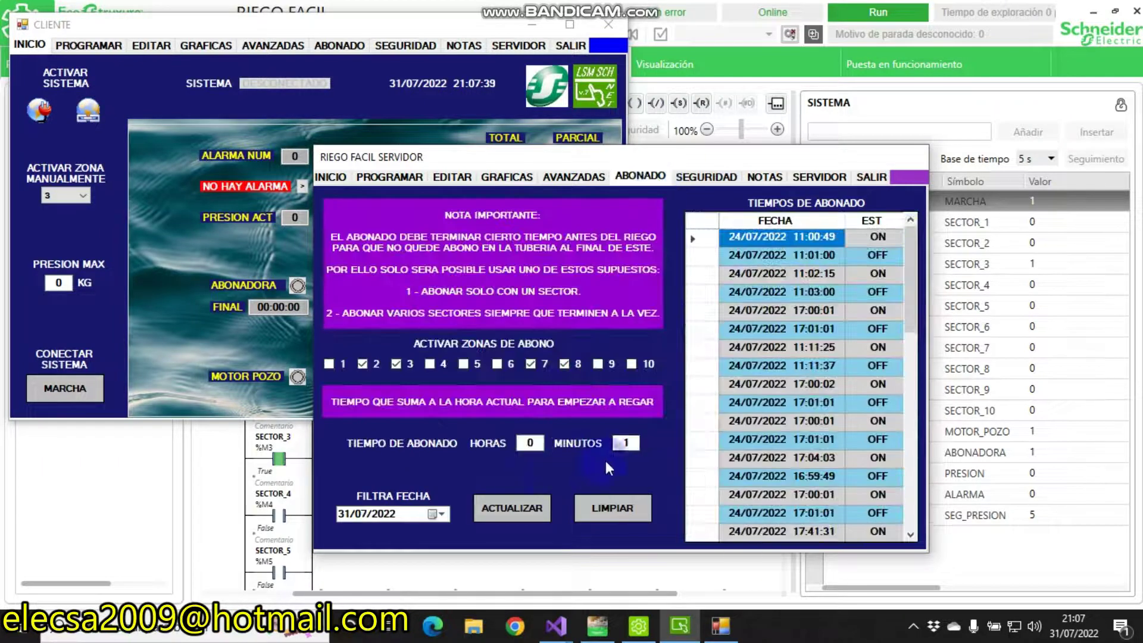
{"action": "left_click", "coordinate": [343, 175]}
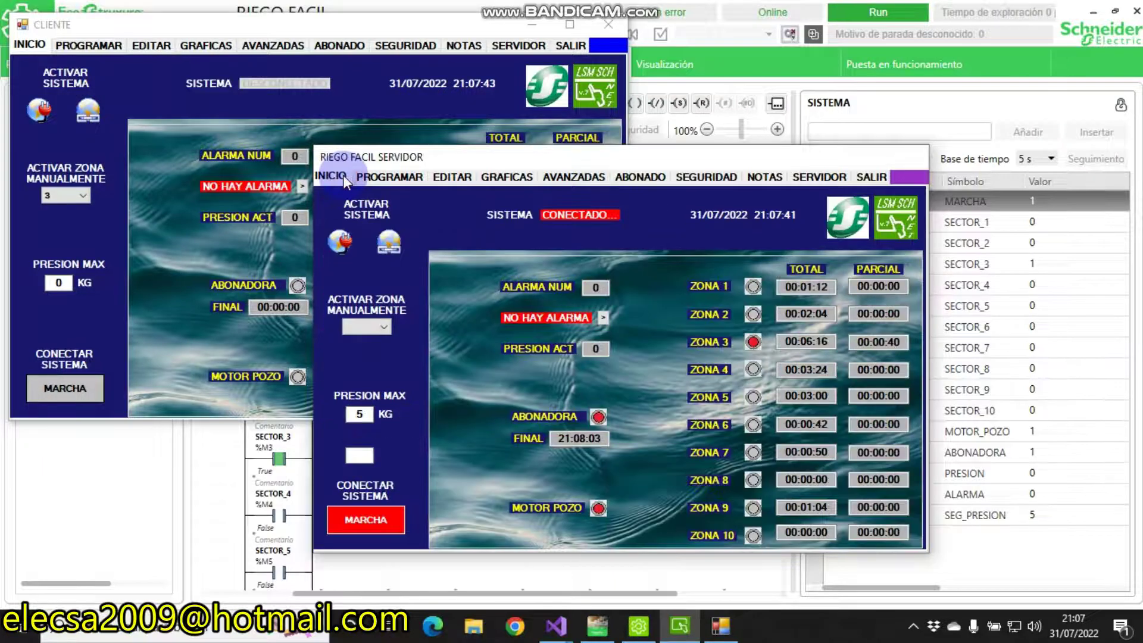
Switch zone 3 off manually from the client.
{"action": "left_click", "coordinate": [48, 195]}
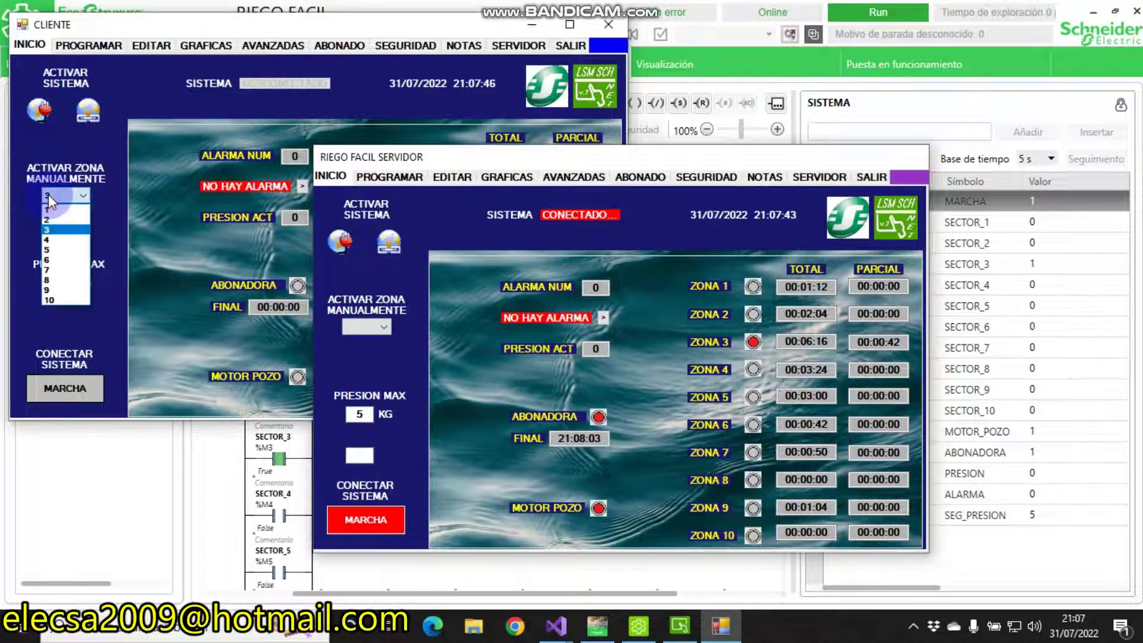
{"action": "left_click", "coordinate": [58, 229]}
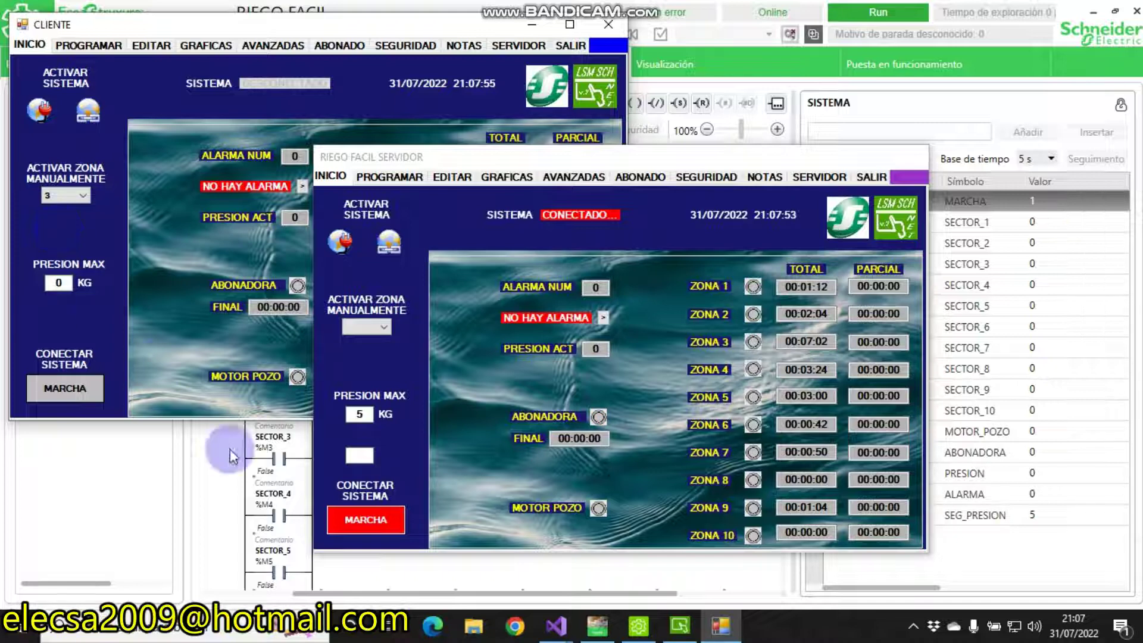
Set the maximum pressure to 7 KG from the client's INICIO page.
{"action": "left_click", "coordinate": [59, 283]}
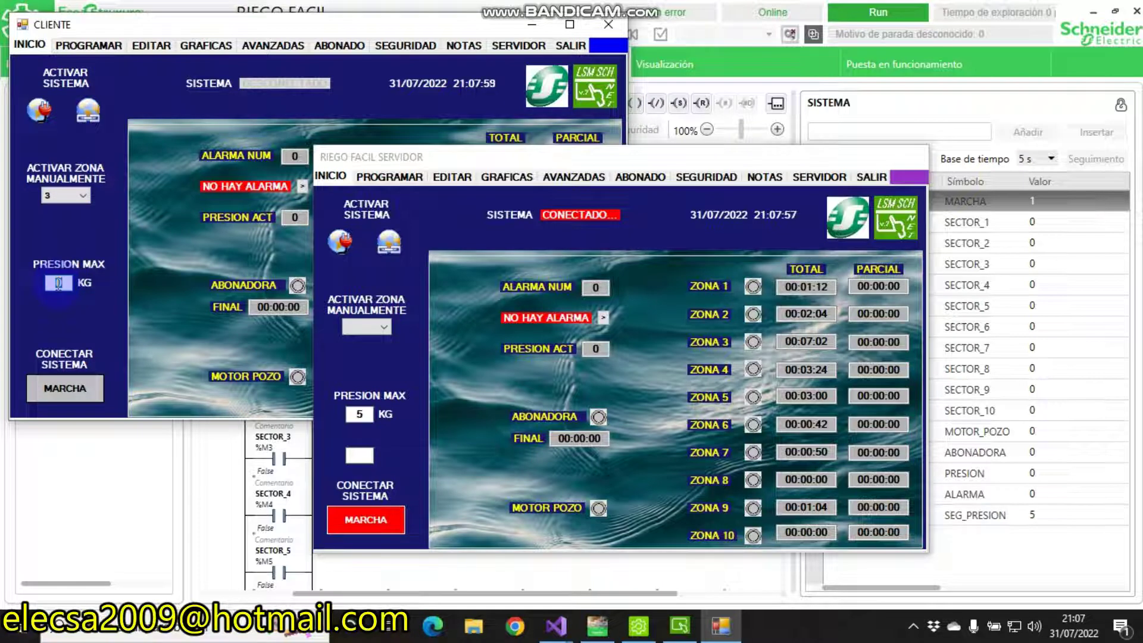
{"action": "type", "text": "7"}
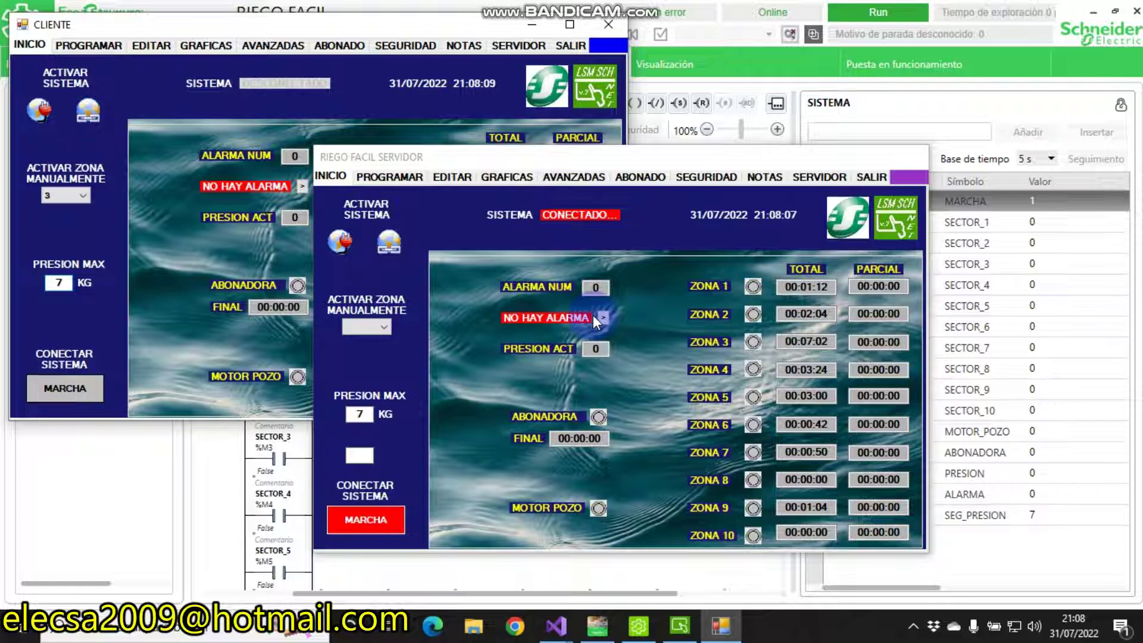
{"action": "double_click", "coordinate": [54, 284]}
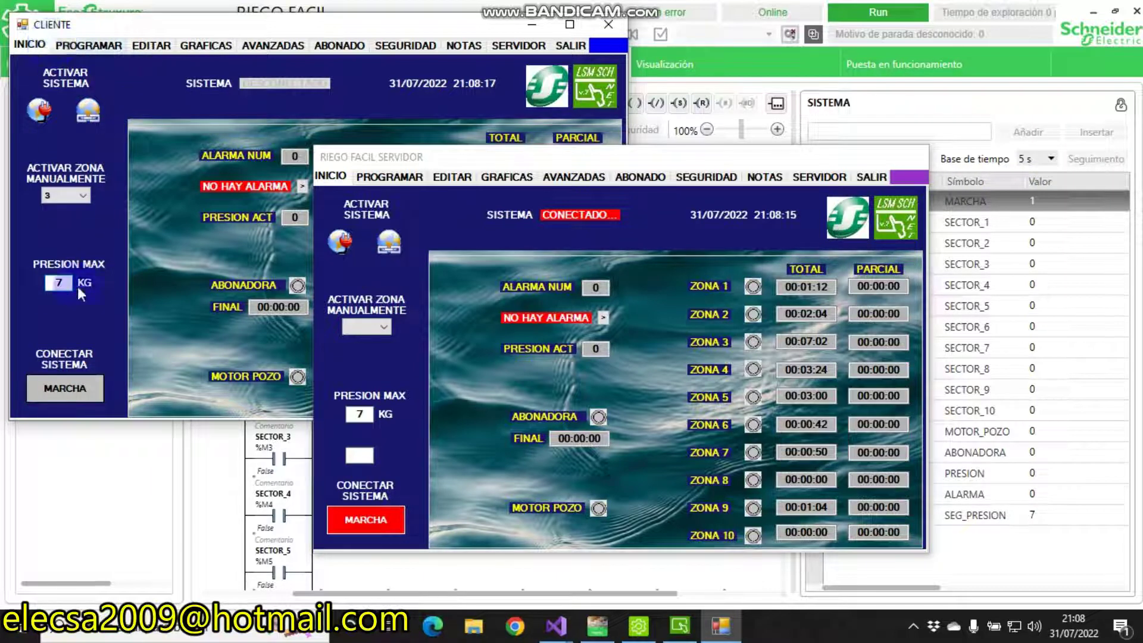
Stop and restart the system from the client, check the received order on the server's SERVIDOR page, and return to INICIO.
{"action": "left_click", "coordinate": [67, 386]}
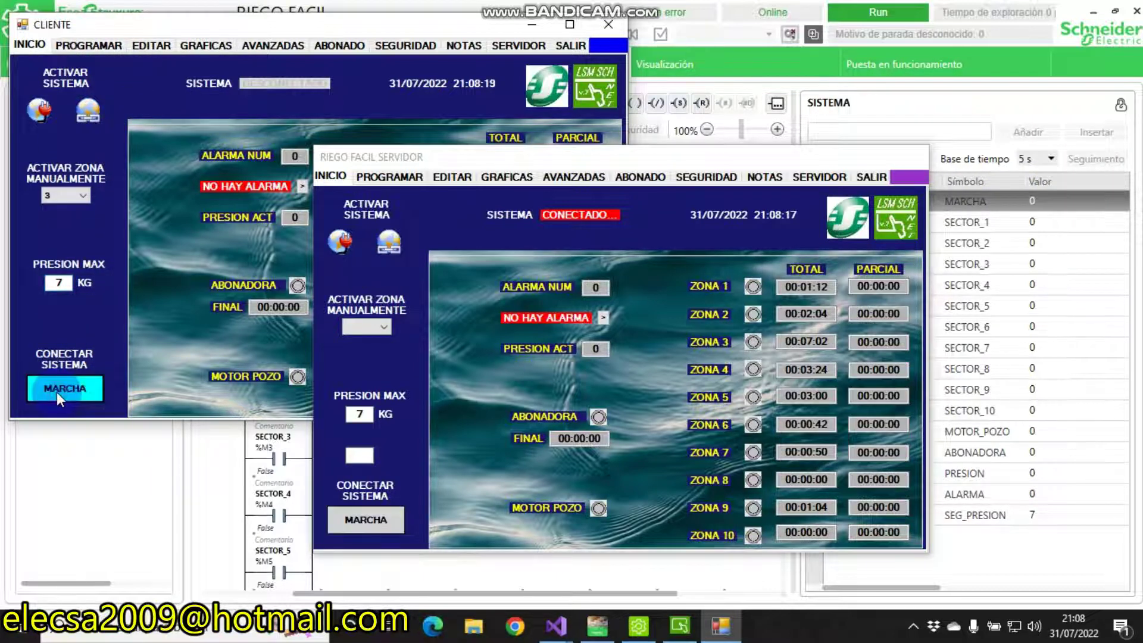
{"action": "left_click", "coordinate": [173, 544]}
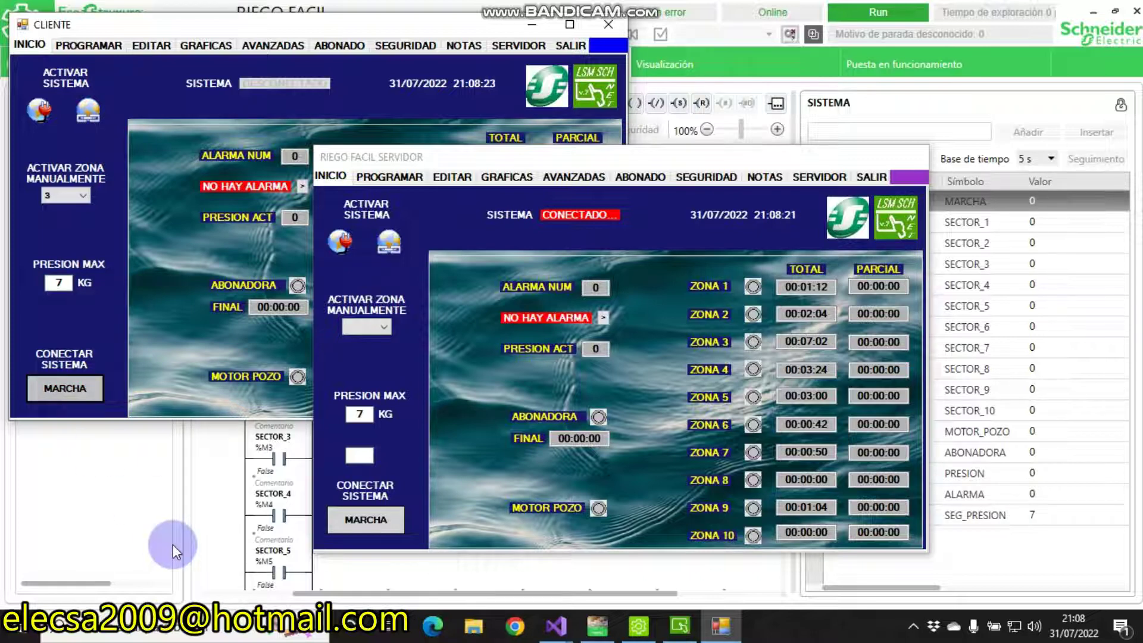
{"action": "left_click", "coordinate": [69, 393]}
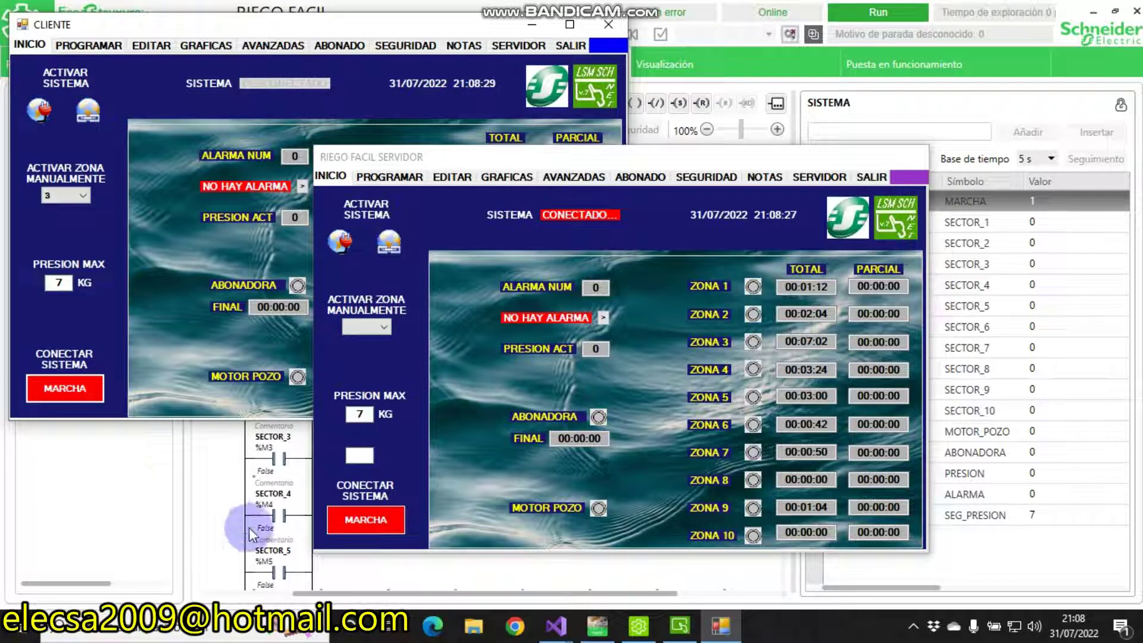
{"action": "left_click", "coordinate": [381, 534]}
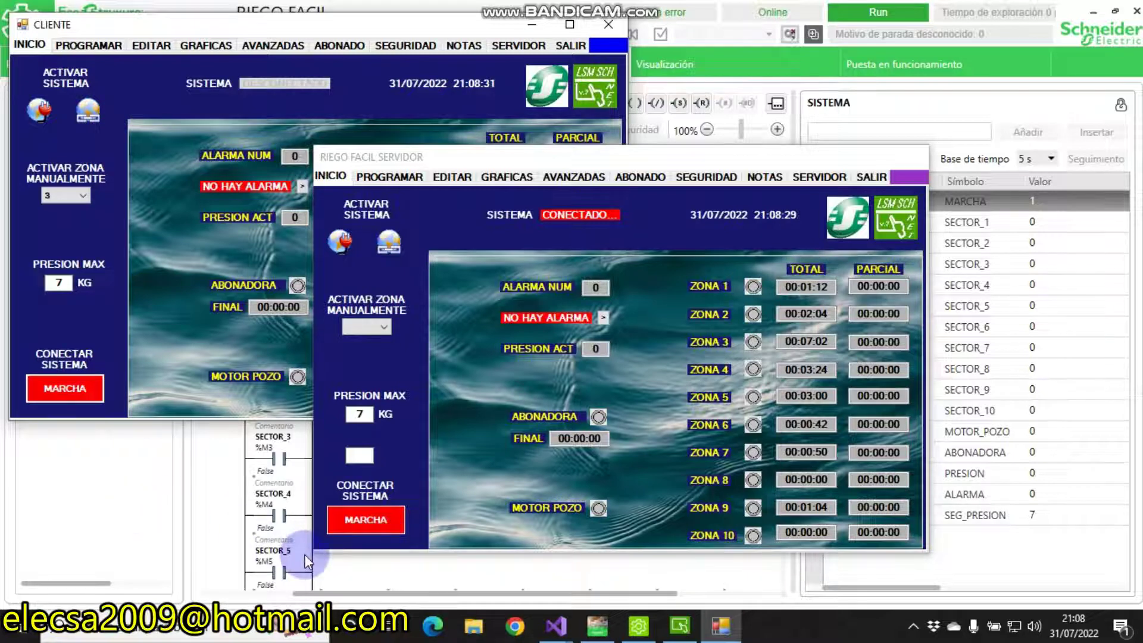
{"action": "left_click", "coordinate": [803, 178]}
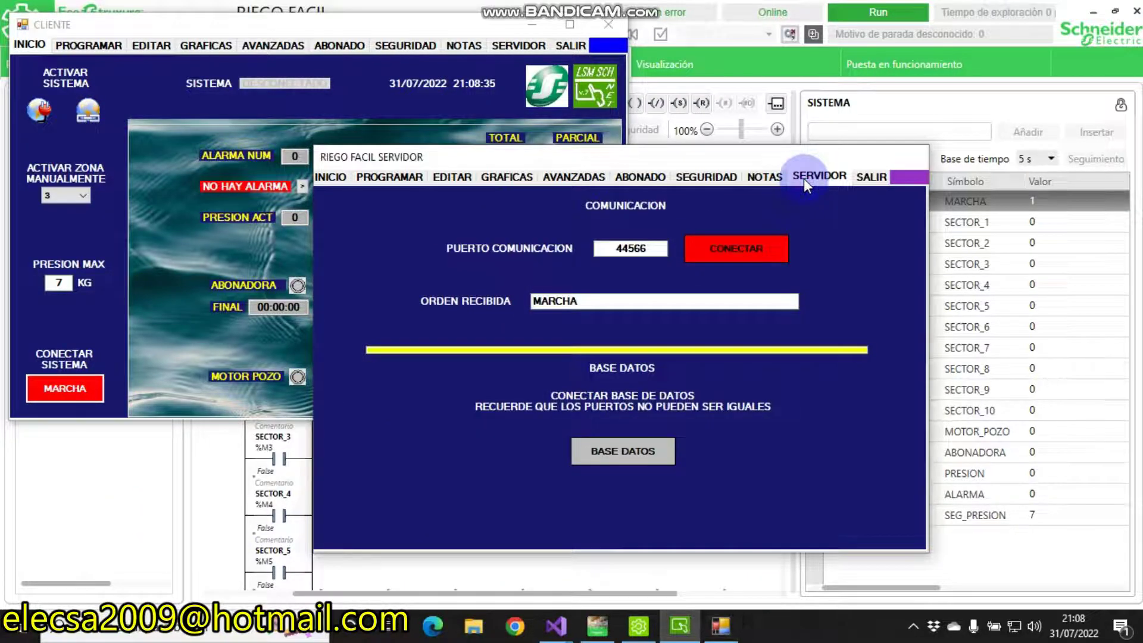
{"action": "left_click", "coordinate": [330, 176]}
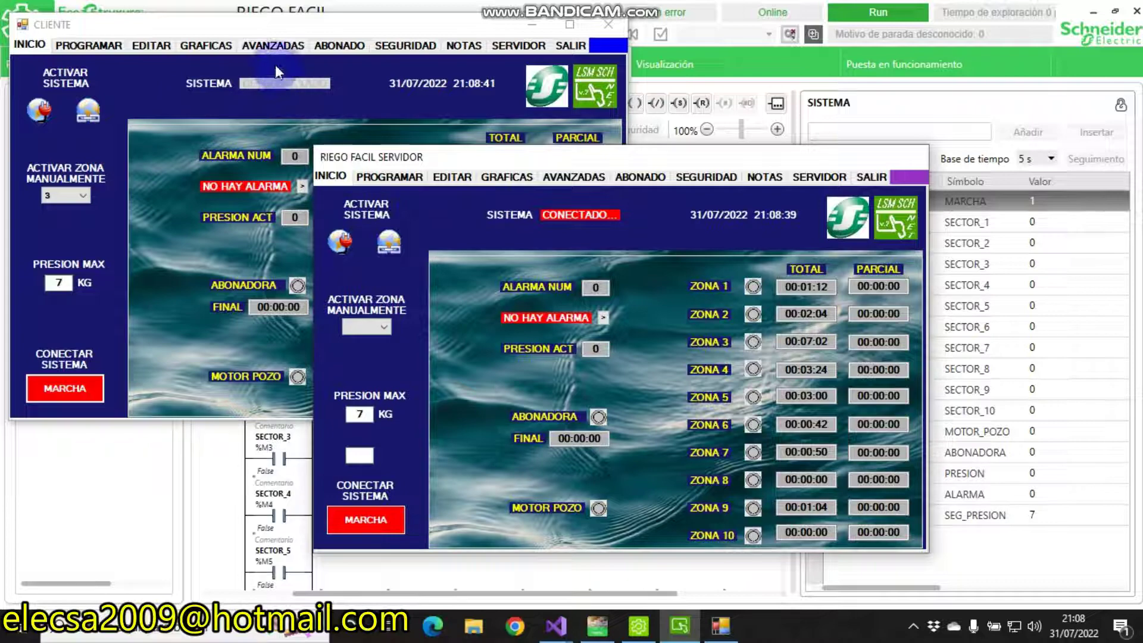
Show the ABONADO page in both client and server, test fertilizing zone 1, and leave zones 1 and 2 unchecked.
{"action": "left_click", "coordinate": [346, 46]}
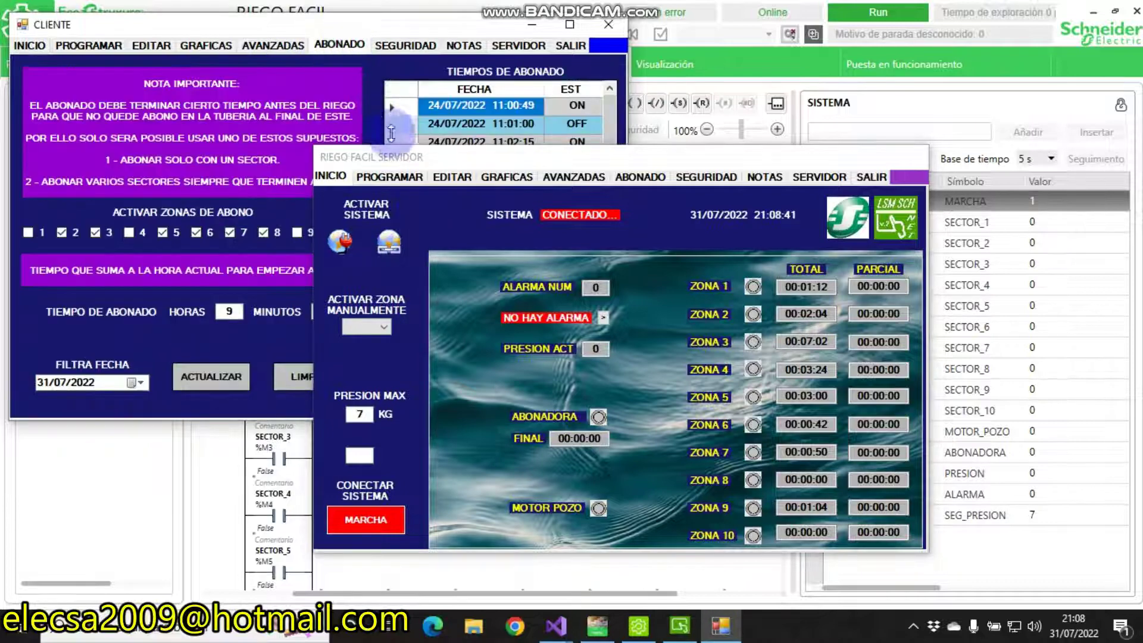
{"action": "left_click_drag", "start_coordinate": [403, 162], "coordinate": [495, 94]}
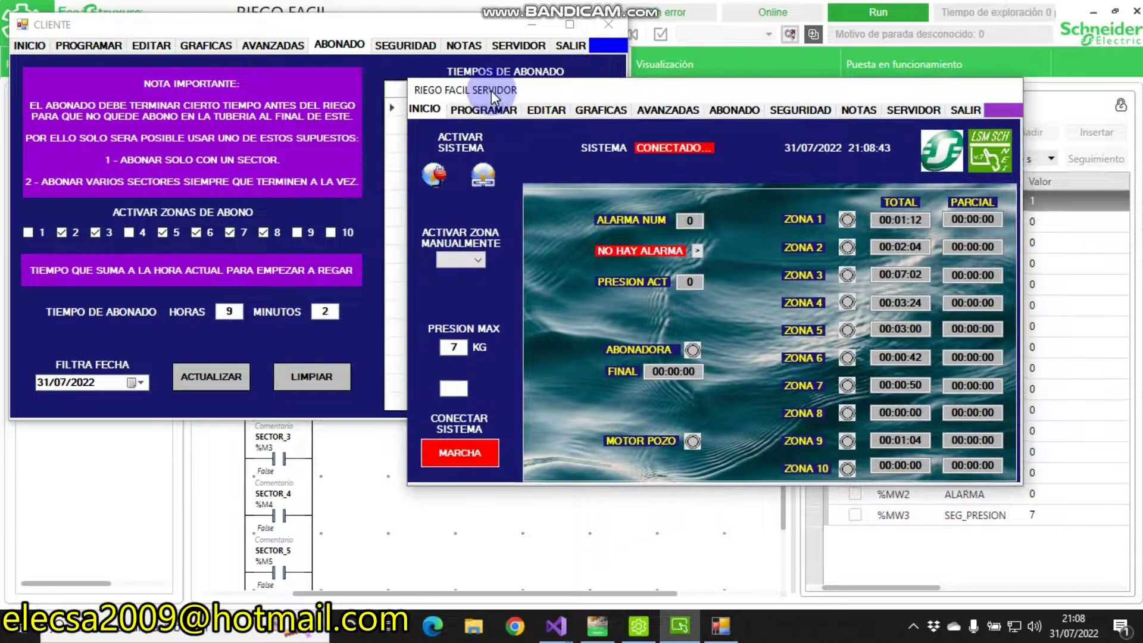
{"action": "left_click_drag", "start_coordinate": [711, 103], "coordinate": [705, 101]}
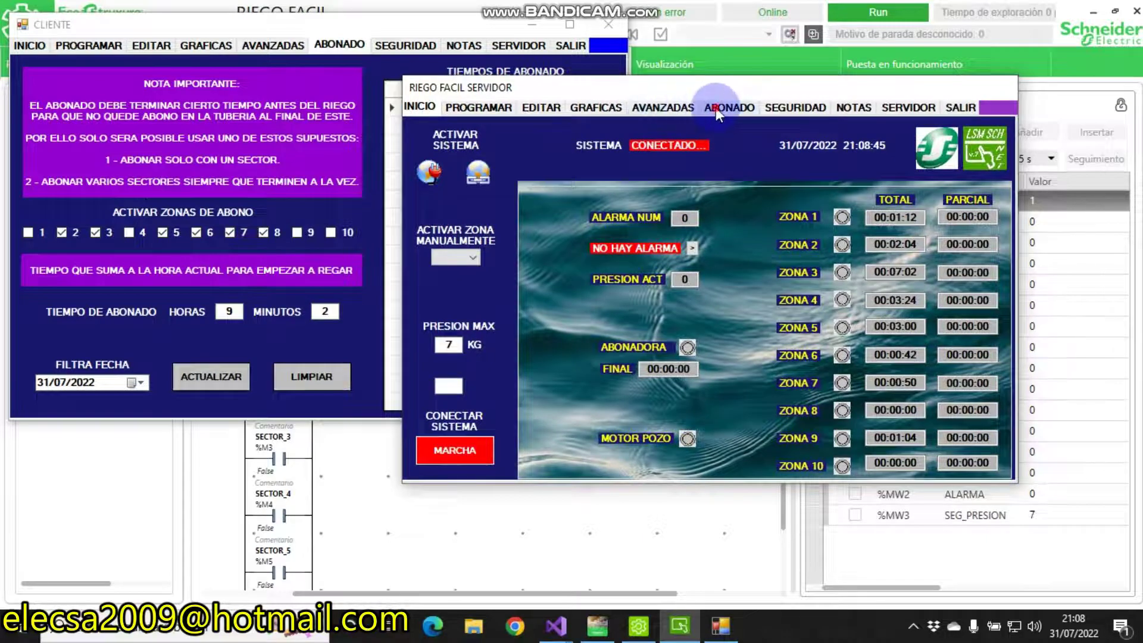
{"action": "left_click", "coordinate": [715, 107]}
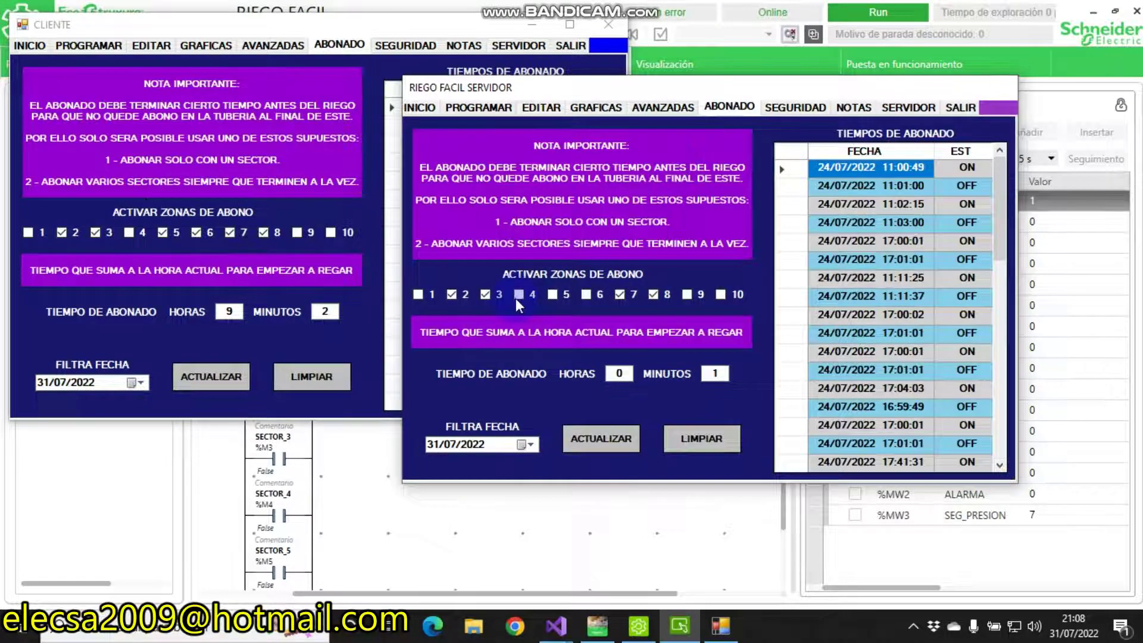
{"action": "left_click", "coordinate": [28, 233]}
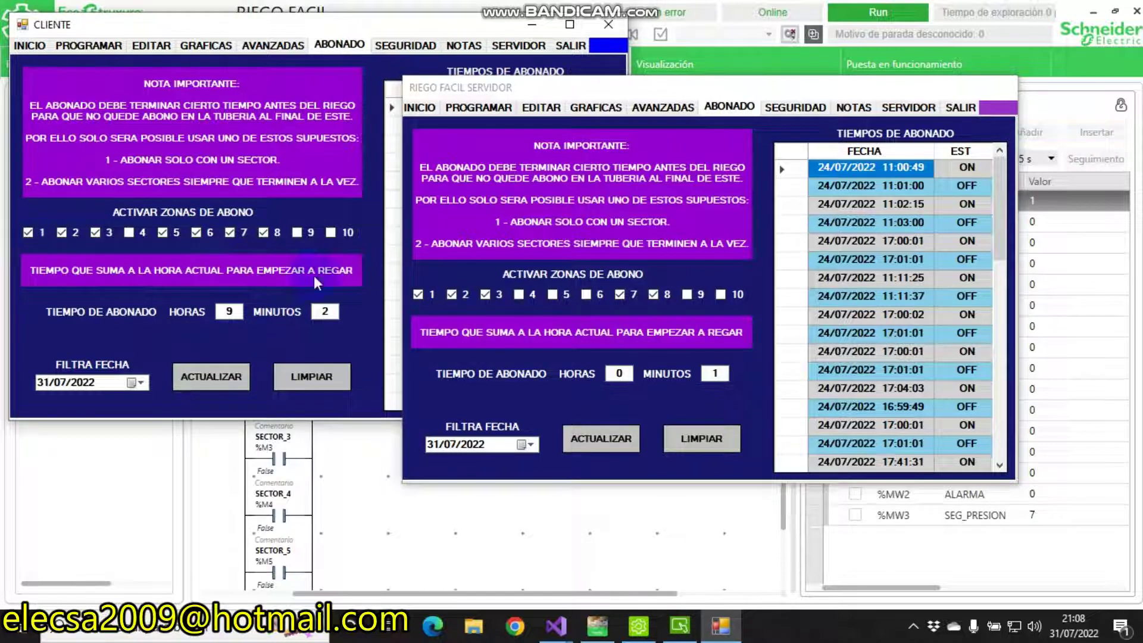
{"action": "left_click", "coordinate": [418, 295]}
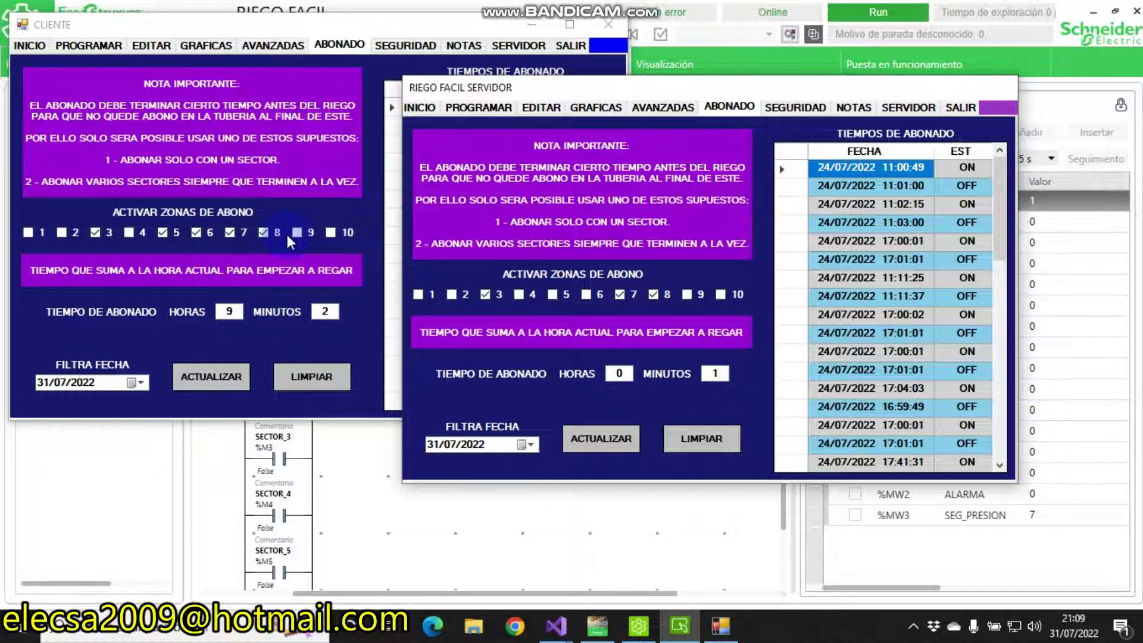
Set the fertilizing hours to 2 from the server and 5 from the client, and the minutes to 4 from the client and 8 from the server.
{"action": "double_click", "coordinate": [611, 374]}
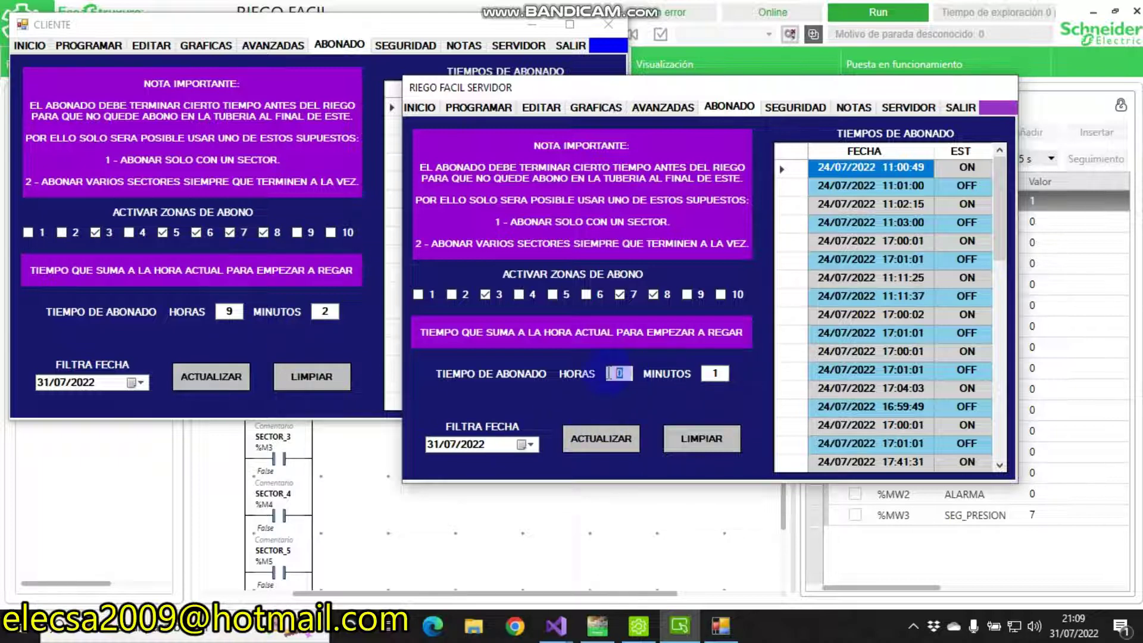
{"action": "type", "text": "2"}
{"action": "double_click", "coordinate": [236, 312]}
{"action": "type", "text": "5"}
{"action": "double_click", "coordinate": [317, 312]}
{"action": "type", "text": "4"}
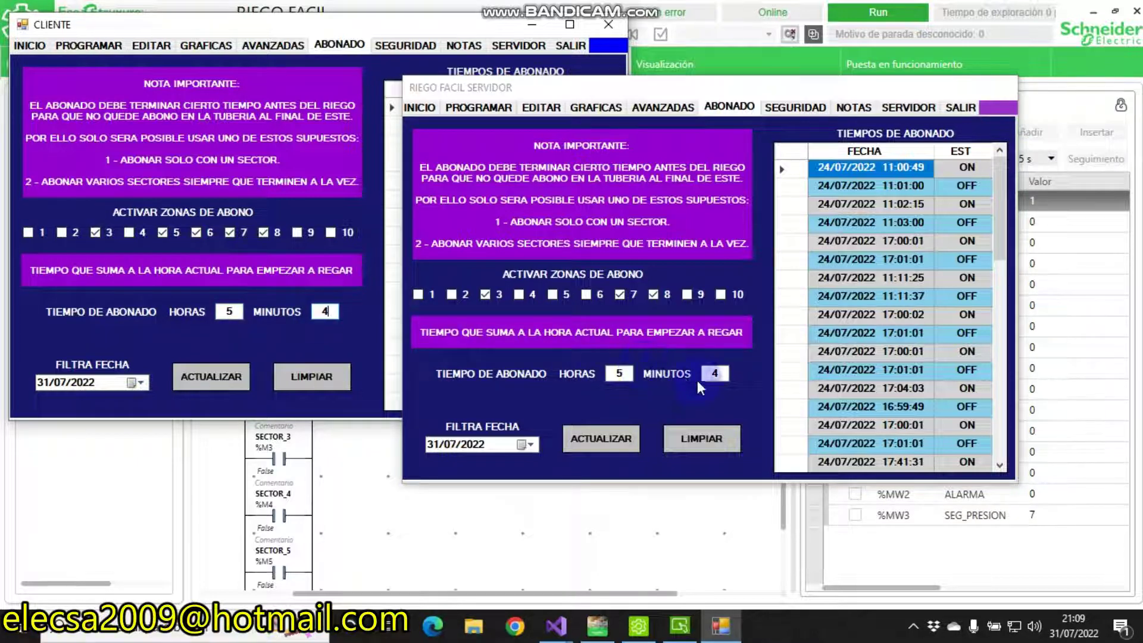
{"action": "double_click", "coordinate": [712, 374]}
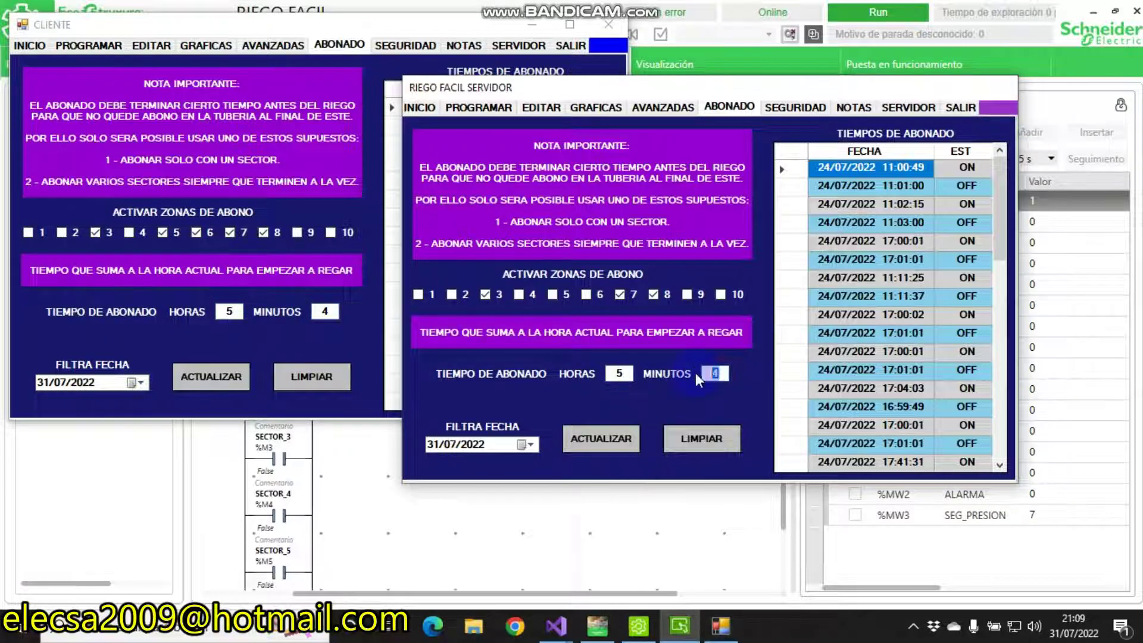
{"action": "type", "text": "8"}
Uncover the client's fertilizing times table and filter it by 06/07/2022, and by 24/07/2022.
{"action": "left_click_drag", "start_coordinate": [490, 87], "coordinate": [698, 66]}
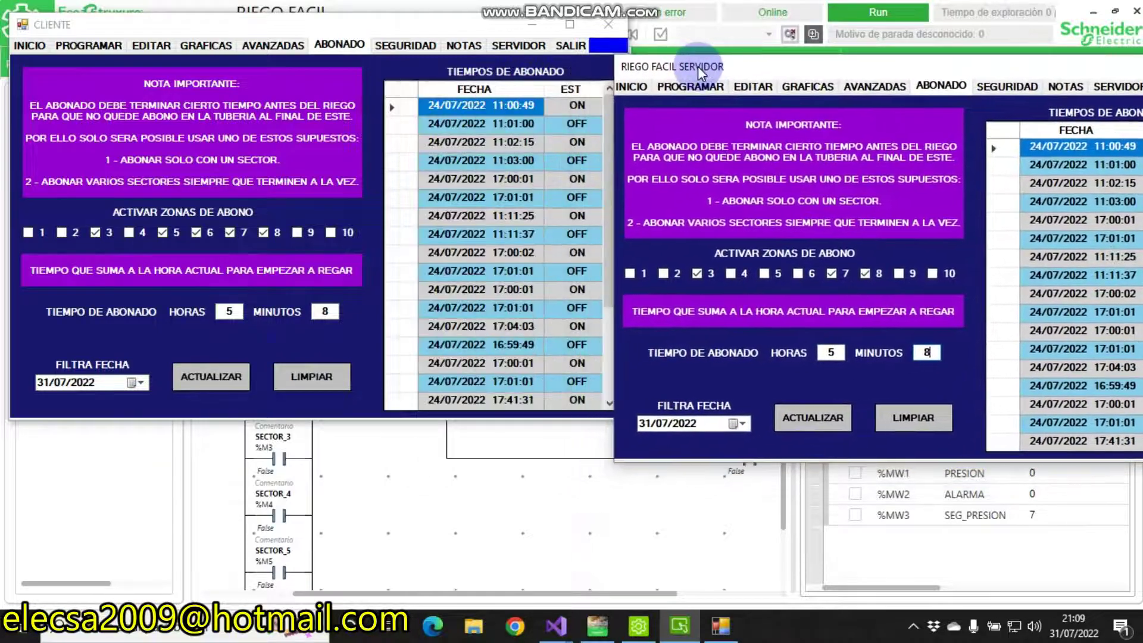
{"action": "left_click", "coordinate": [129, 382]}
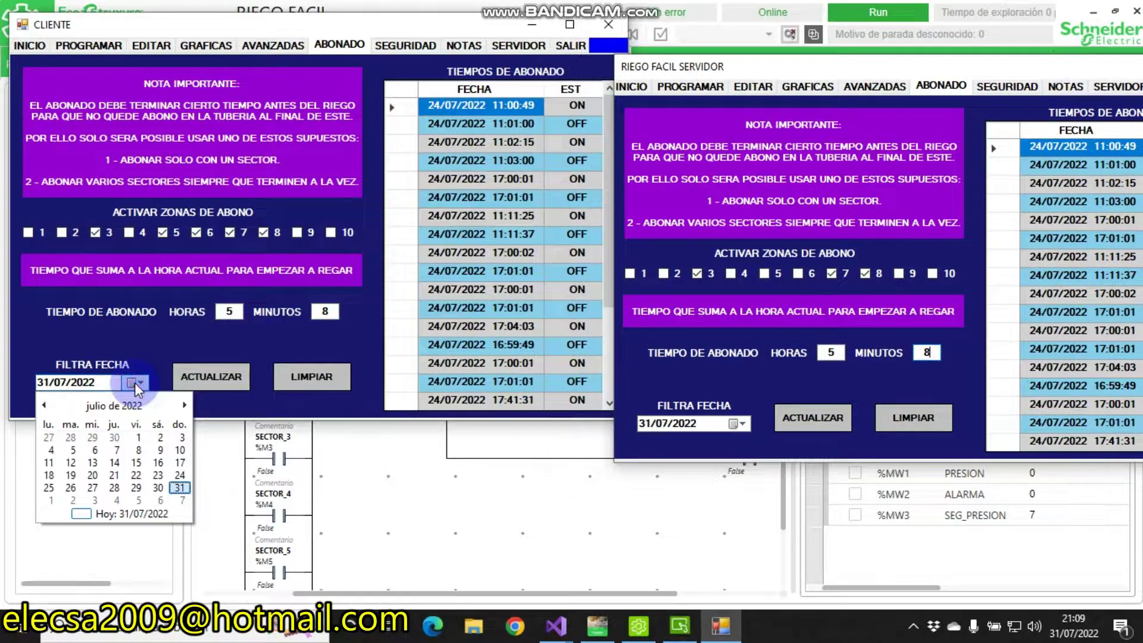
{"action": "left_click", "coordinate": [96, 451]}
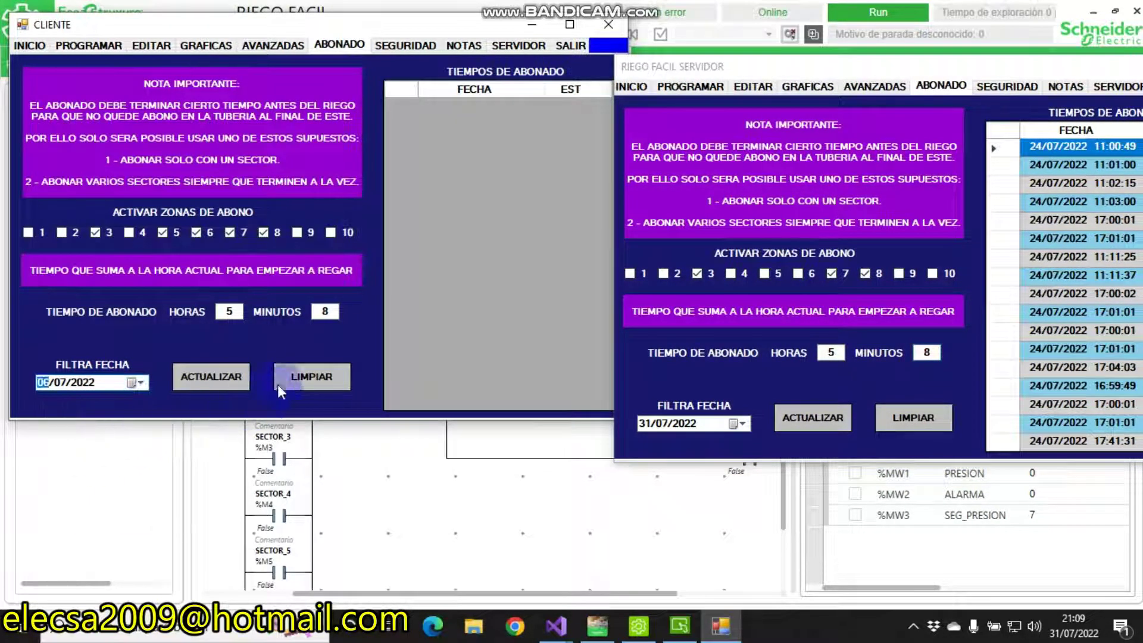
{"action": "left_click", "coordinate": [139, 383]}
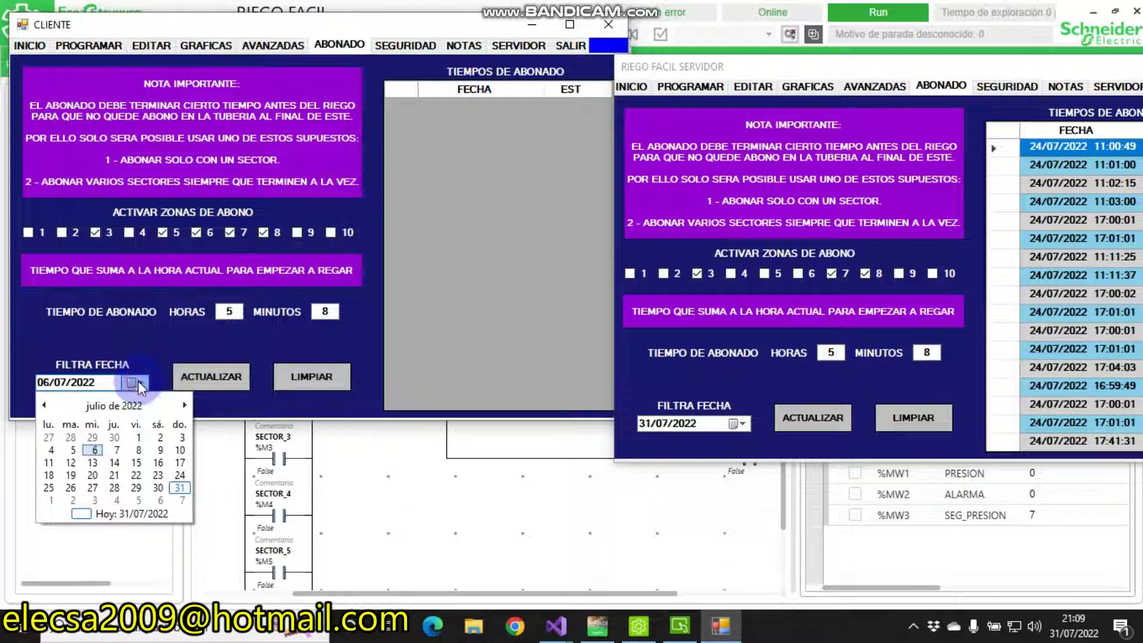
{"action": "left_click", "coordinate": [180, 477]}
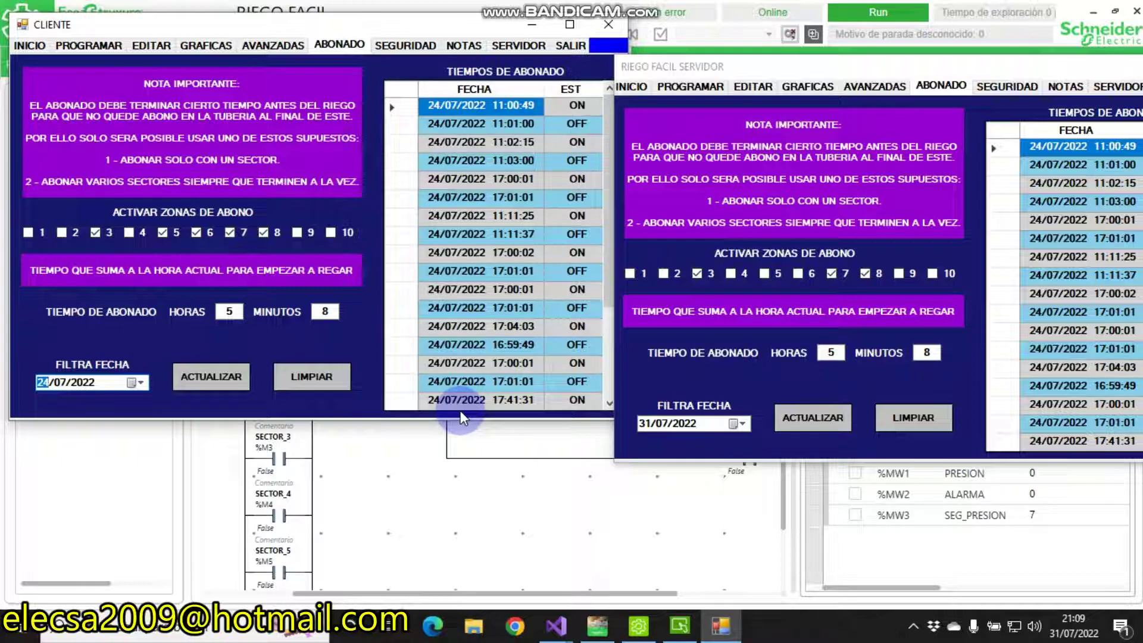
Return both server and client to the INICIO page and move the server window slightly upward.
{"action": "left_click", "coordinate": [642, 88]}
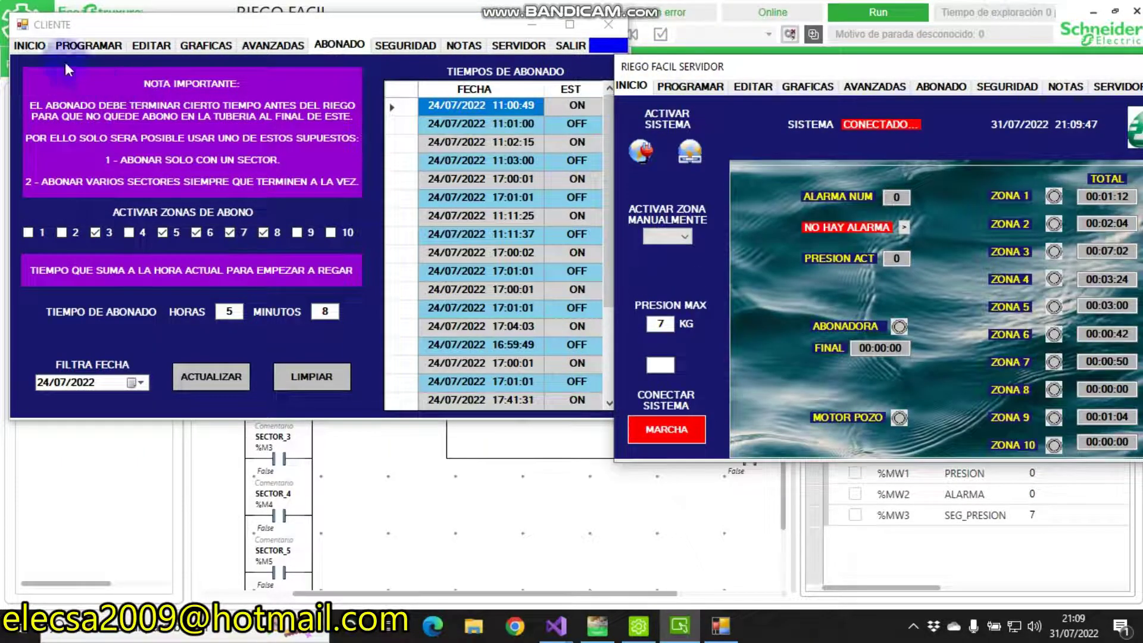
{"action": "left_click", "coordinate": [43, 56]}
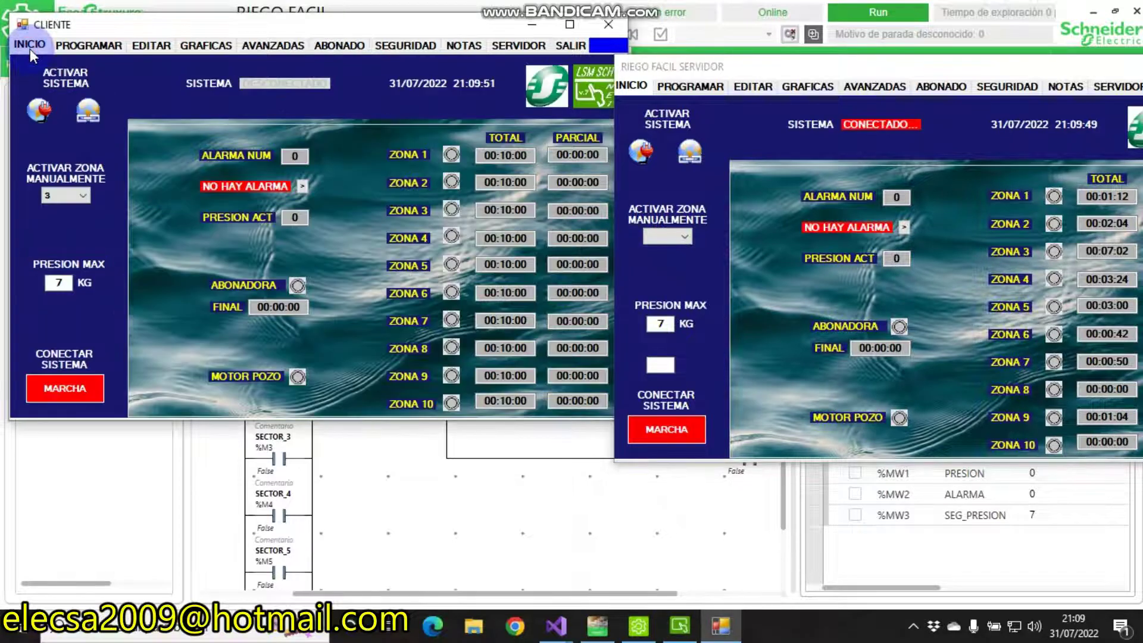
{"action": "left_click", "coordinate": [655, 83]}
{"action": "left_click", "coordinate": [667, 65]}
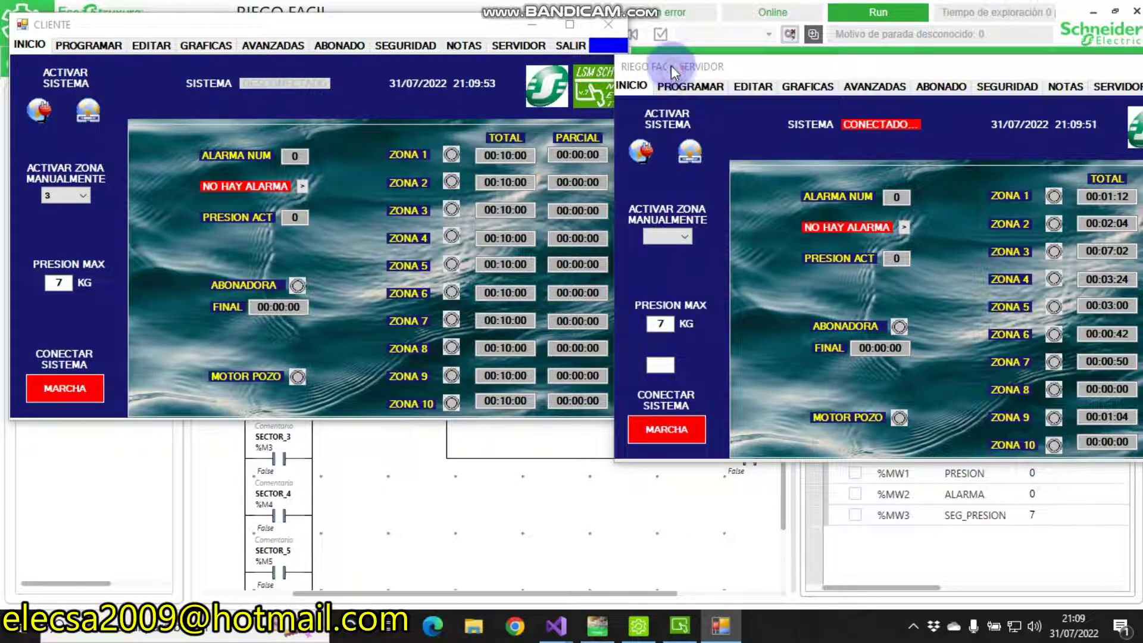
{"action": "left_click_drag", "start_coordinate": [670, 62], "coordinate": [670, 54]}
Show the close-communication prompt from the client and from the server, answering No to both.
{"action": "left_click", "coordinate": [99, 109]}
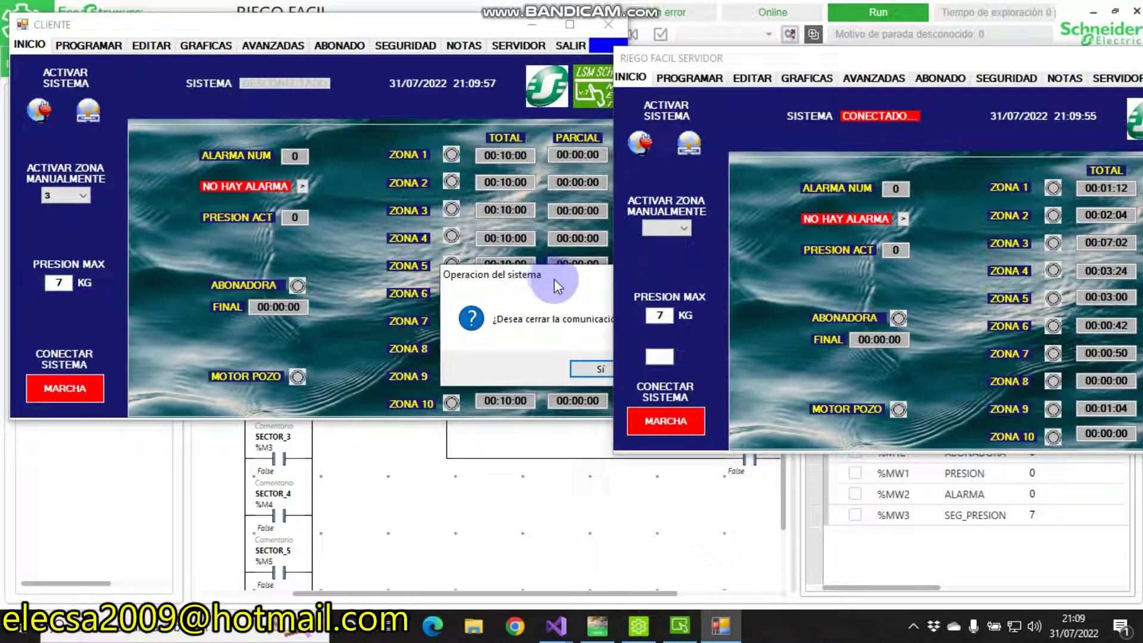
{"action": "left_click_drag", "start_coordinate": [555, 279], "coordinate": [247, 224]}
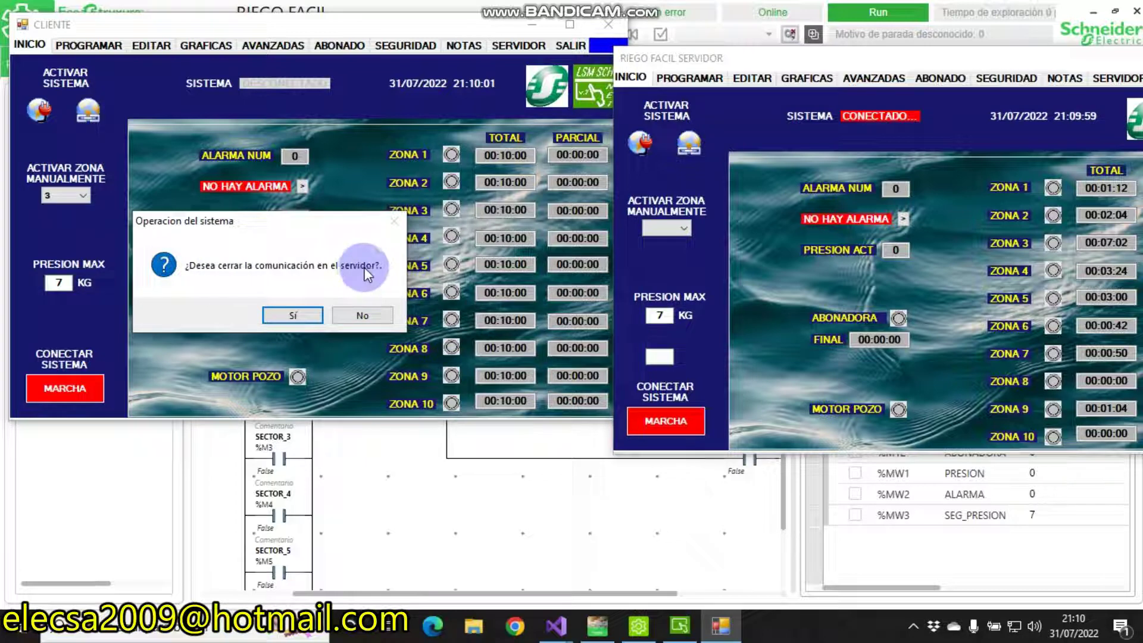
{"action": "left_click", "coordinate": [369, 318]}
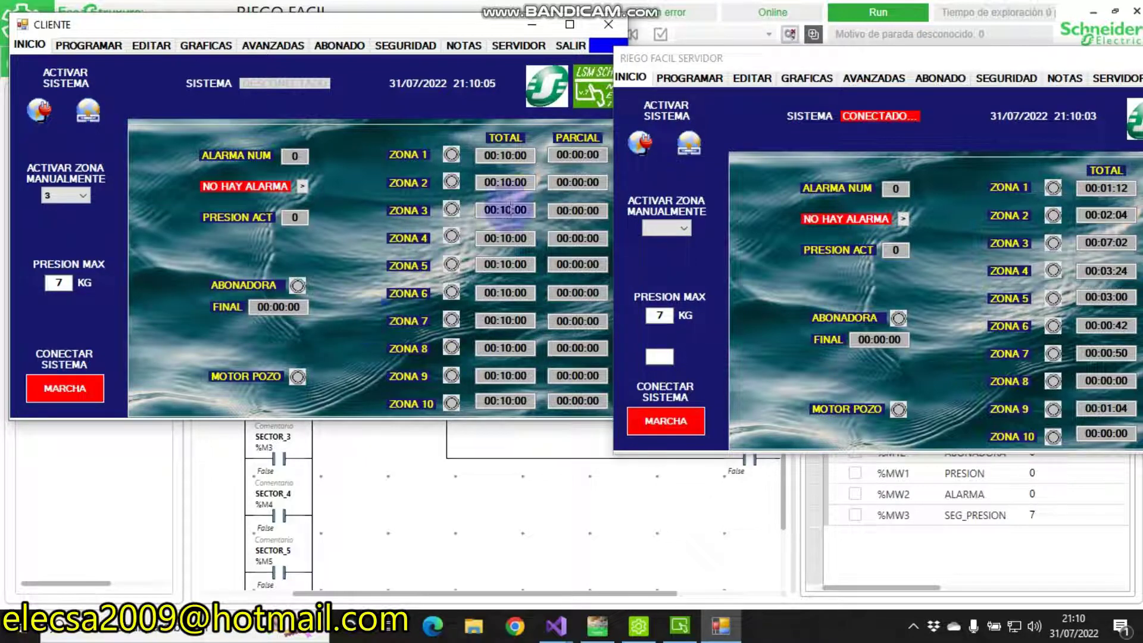
{"action": "left_click", "coordinate": [688, 143]}
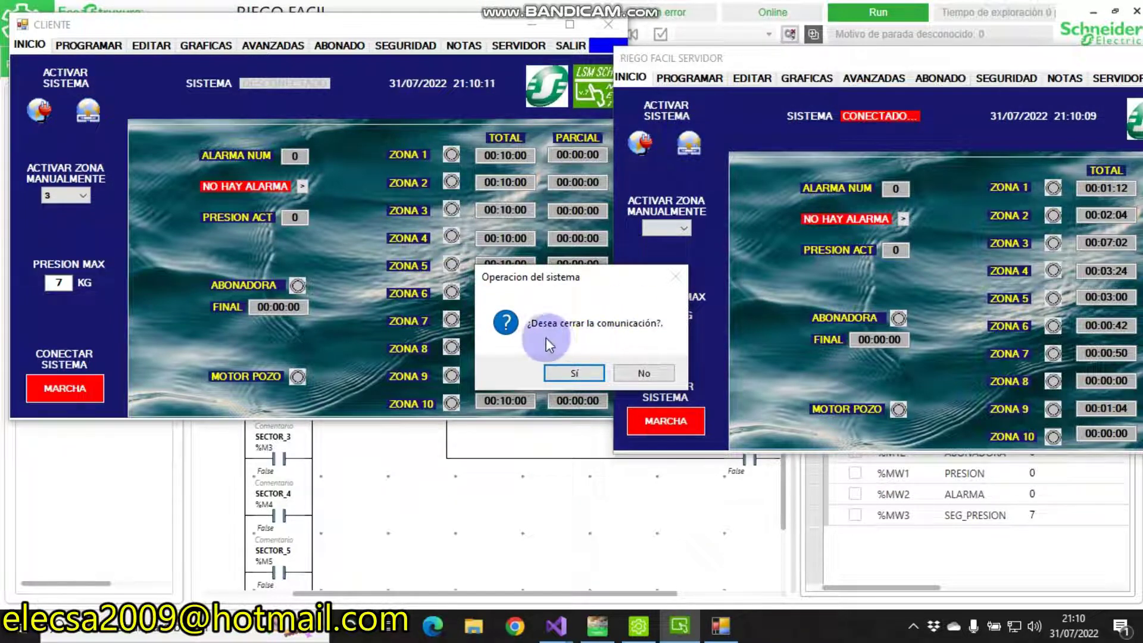
{"action": "left_click", "coordinate": [661, 373]}
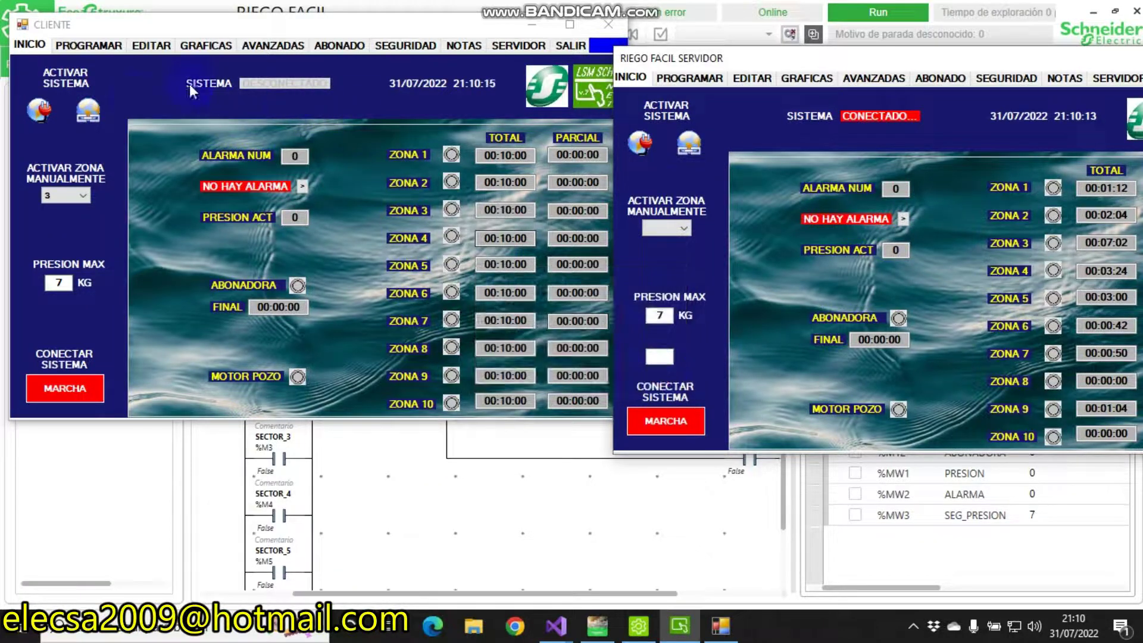
Compare the client's and server's close-communication prompts again, decline both, and separate the two windows slightly.
{"action": "left_click", "coordinate": [95, 112]}
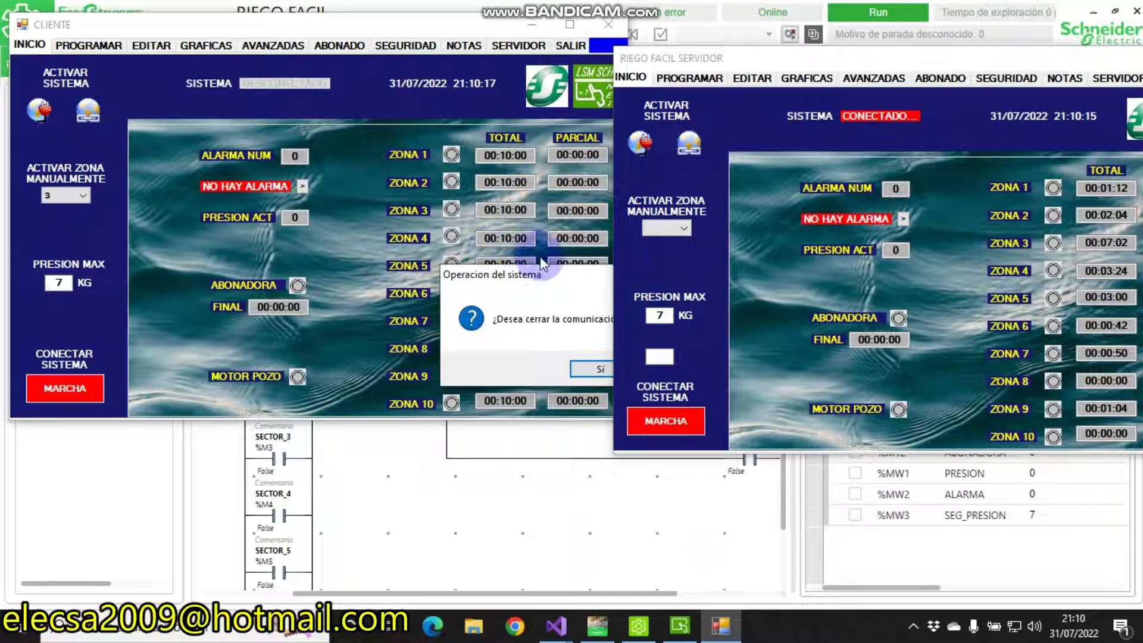
{"action": "left_click_drag", "start_coordinate": [332, 277], "coordinate": [329, 275]}
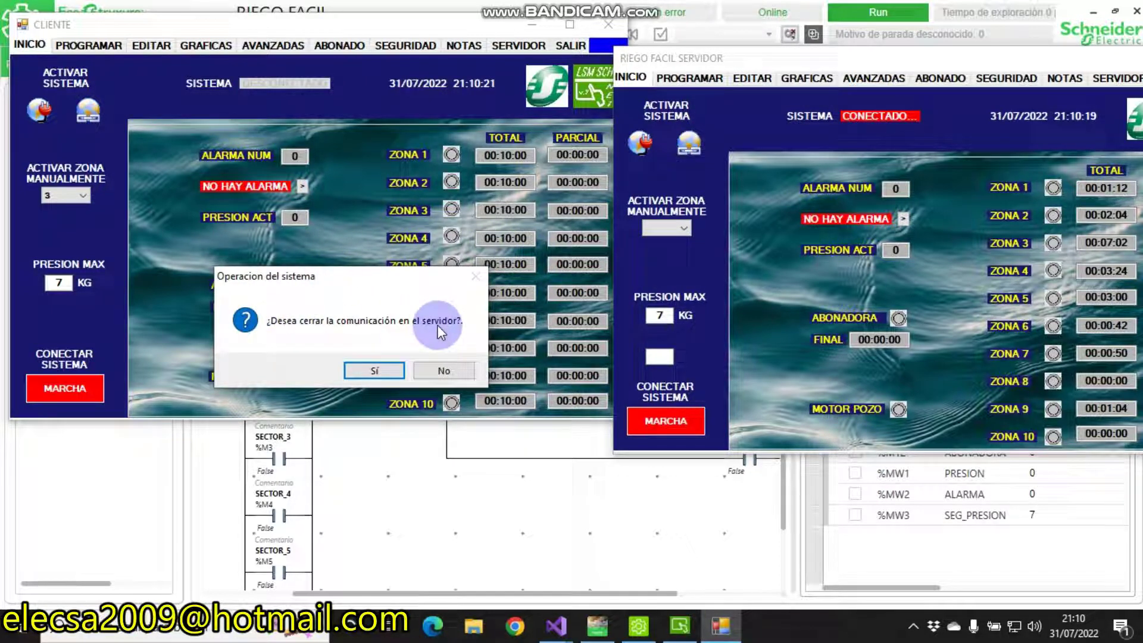
{"action": "left_click", "coordinate": [442, 362]}
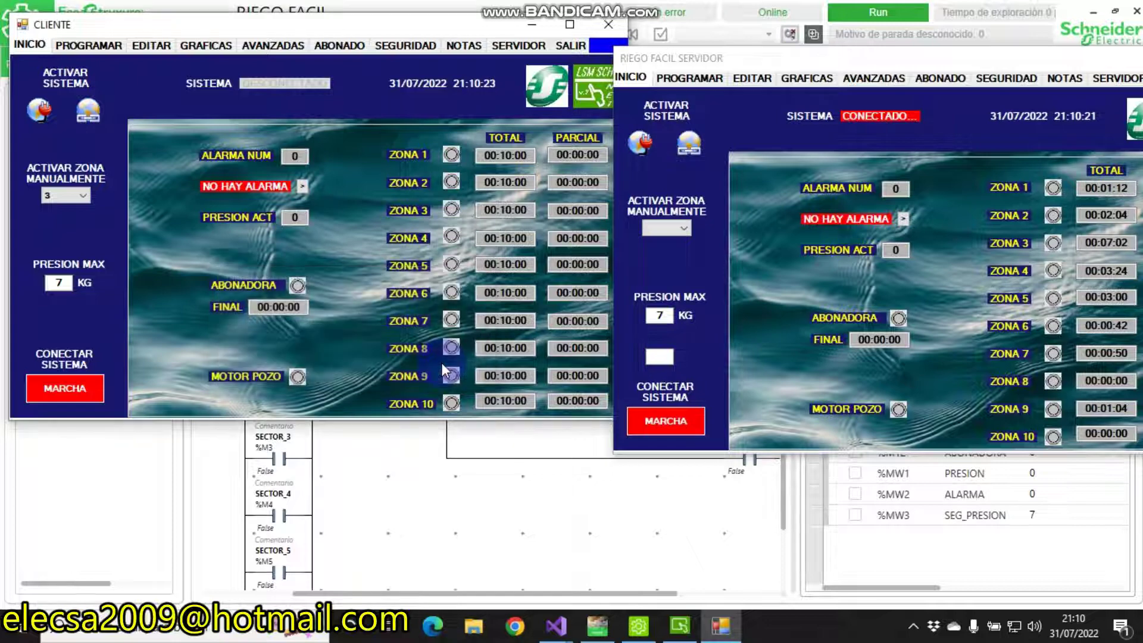
{"action": "left_click", "coordinate": [690, 142]}
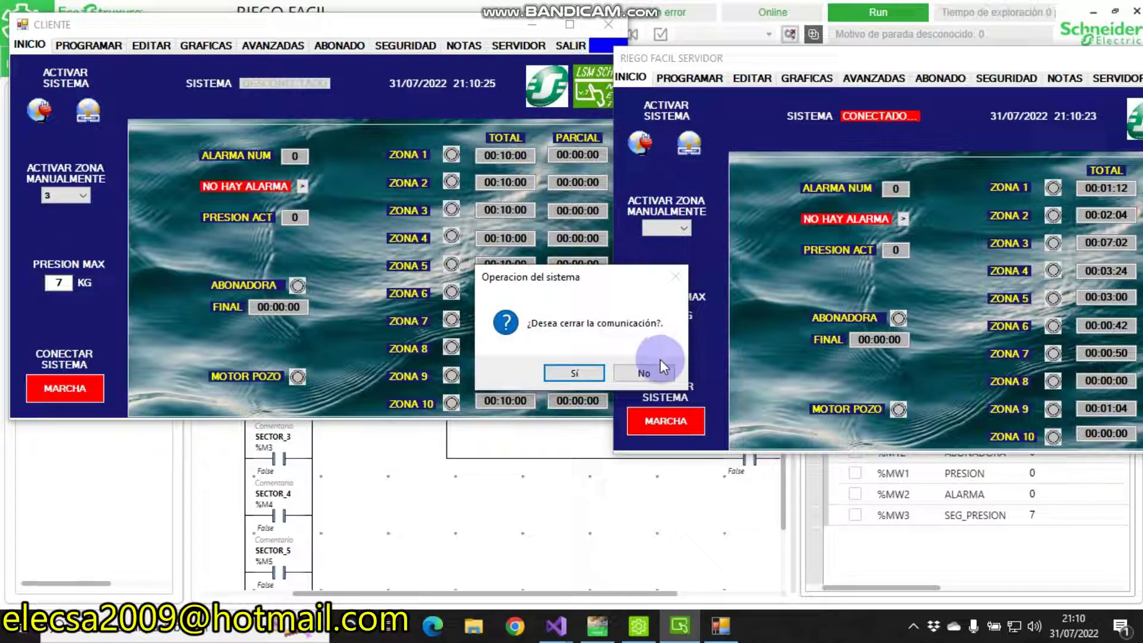
{"action": "left_click", "coordinate": [634, 373]}
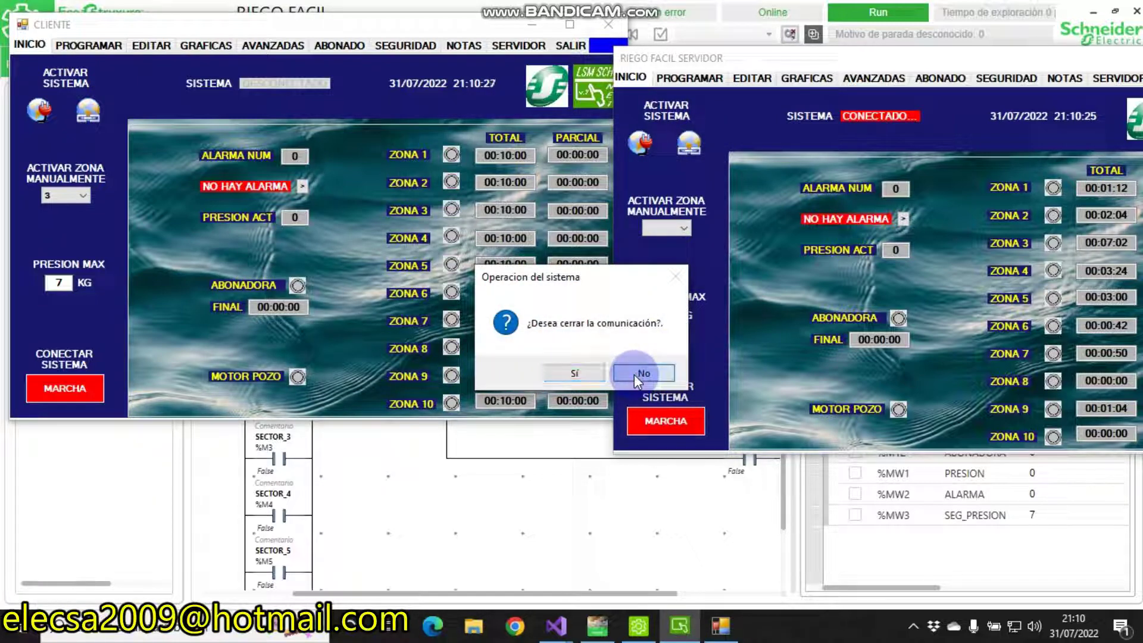
{"action": "left_click", "coordinate": [742, 54]}
{"action": "left_click_drag", "start_coordinate": [773, 56], "coordinate": [759, 58]}
{"action": "left_click_drag", "start_coordinate": [403, 32], "coordinate": [399, 32]}
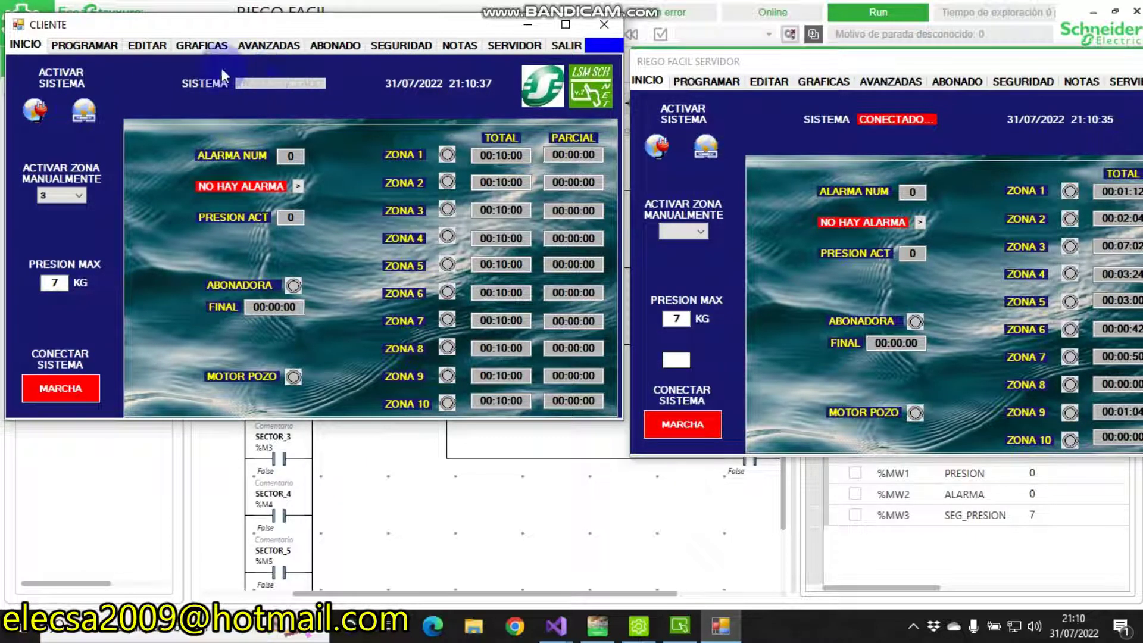
From the client, close the server's communication with Sí and reactivate it, twice in a row.
{"action": "left_click", "coordinate": [81, 115]}
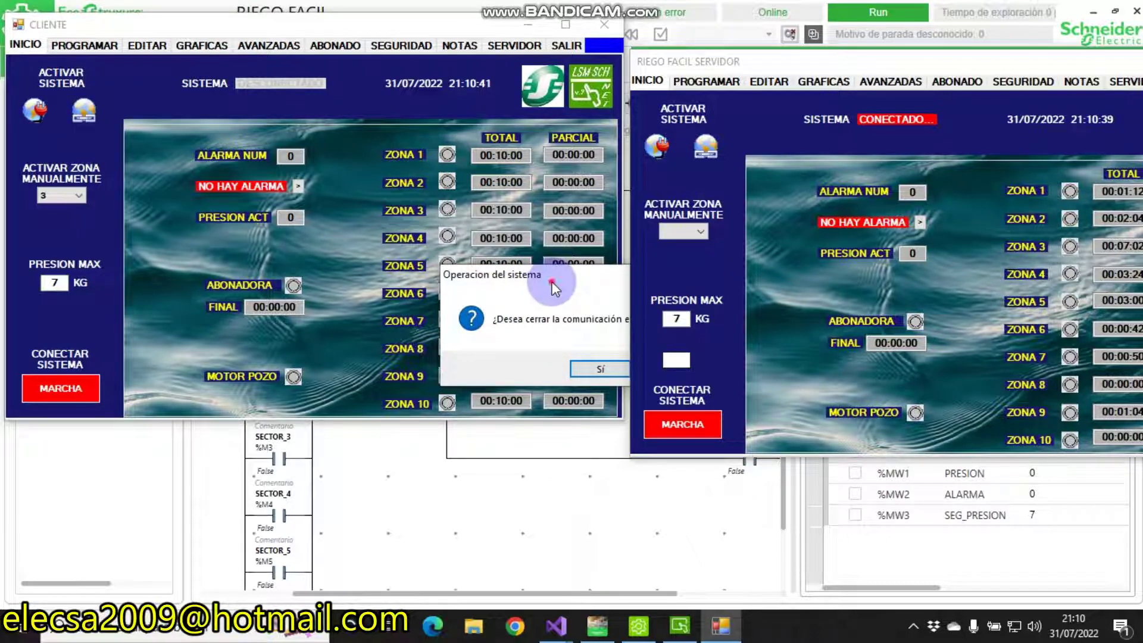
{"action": "left_click_drag", "start_coordinate": [551, 284], "coordinate": [391, 281]}
{"action": "left_click", "coordinate": [439, 366]}
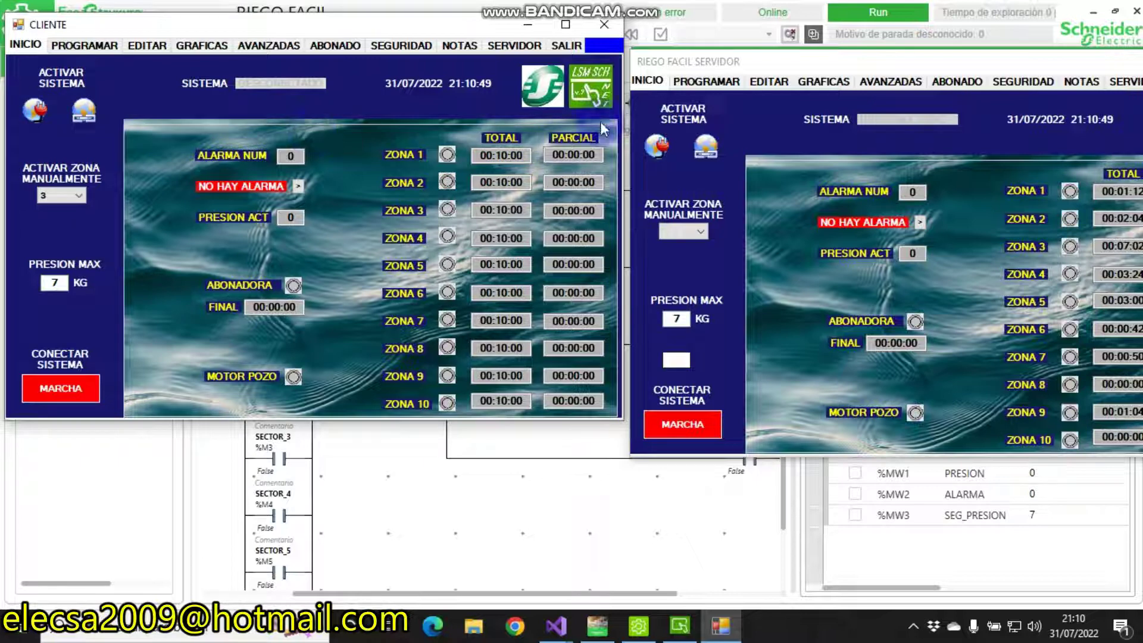
{"action": "left_click", "coordinate": [36, 116]}
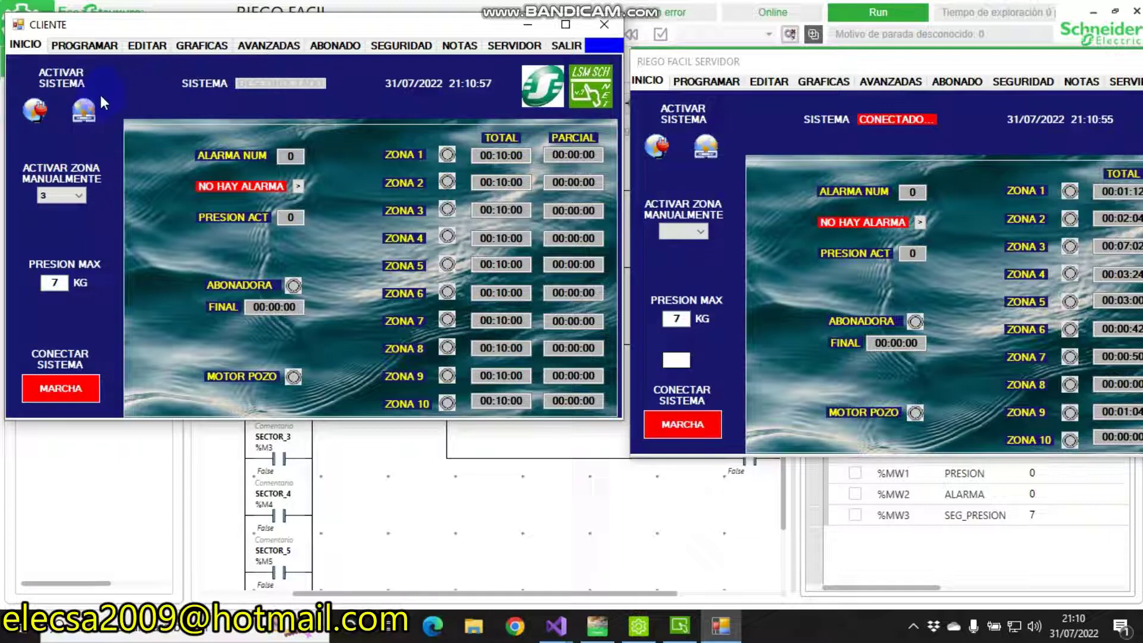
{"action": "left_click", "coordinate": [91, 113]}
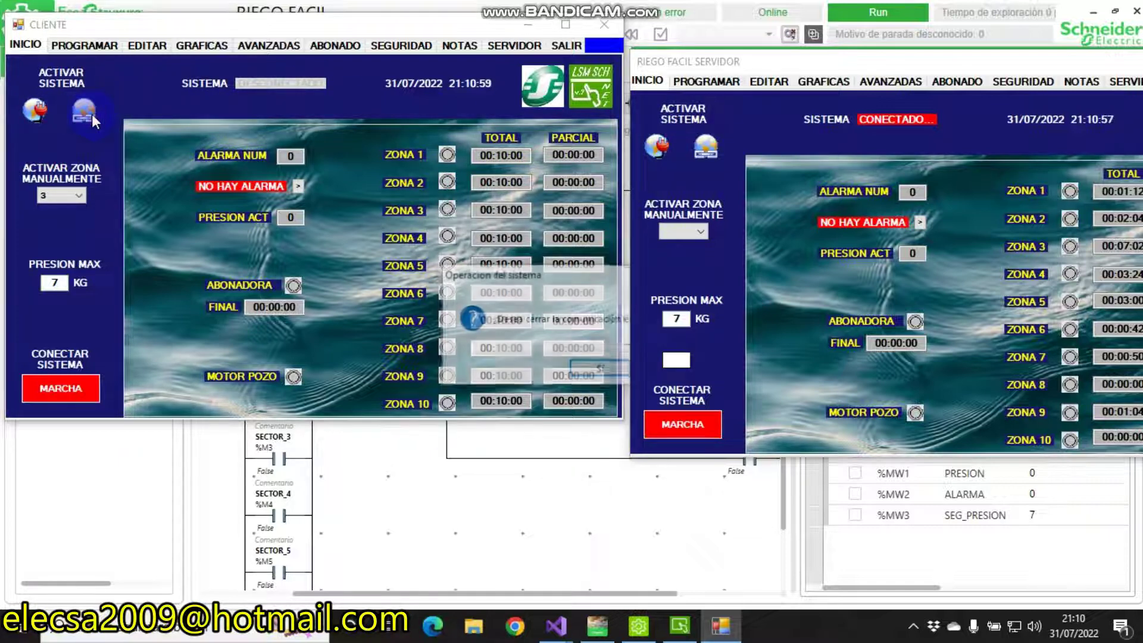
{"action": "left_click", "coordinate": [595, 369]}
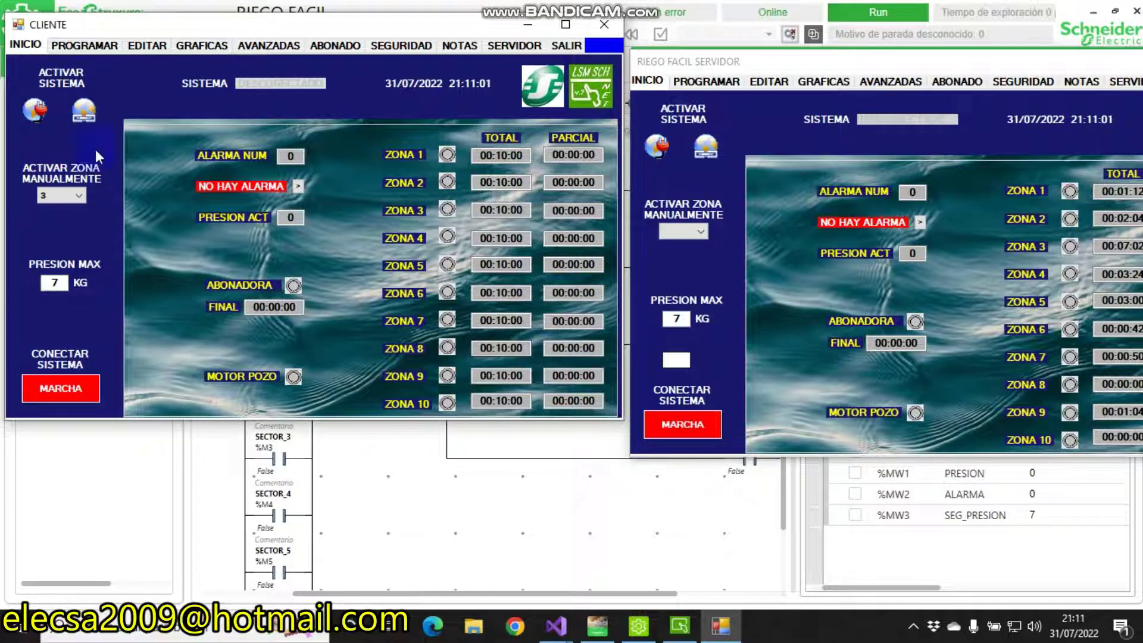
{"action": "left_click", "coordinate": [28, 121]}
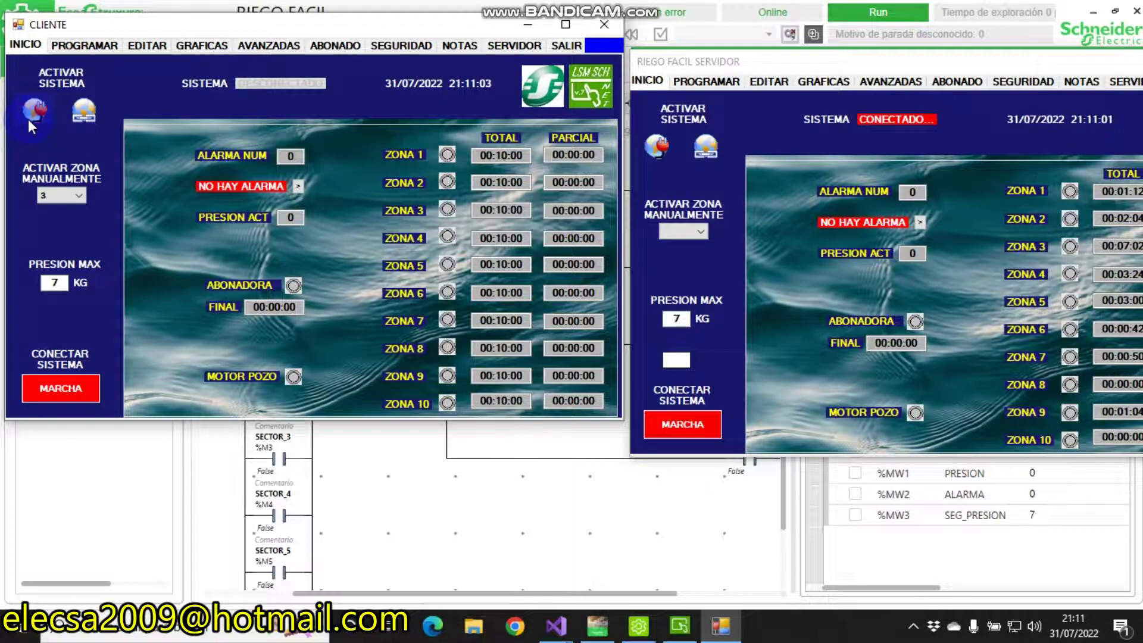
Manually activate zone 6 from the client and switch it off by selecting zone 6 again.
{"action": "left_click", "coordinate": [50, 195]}
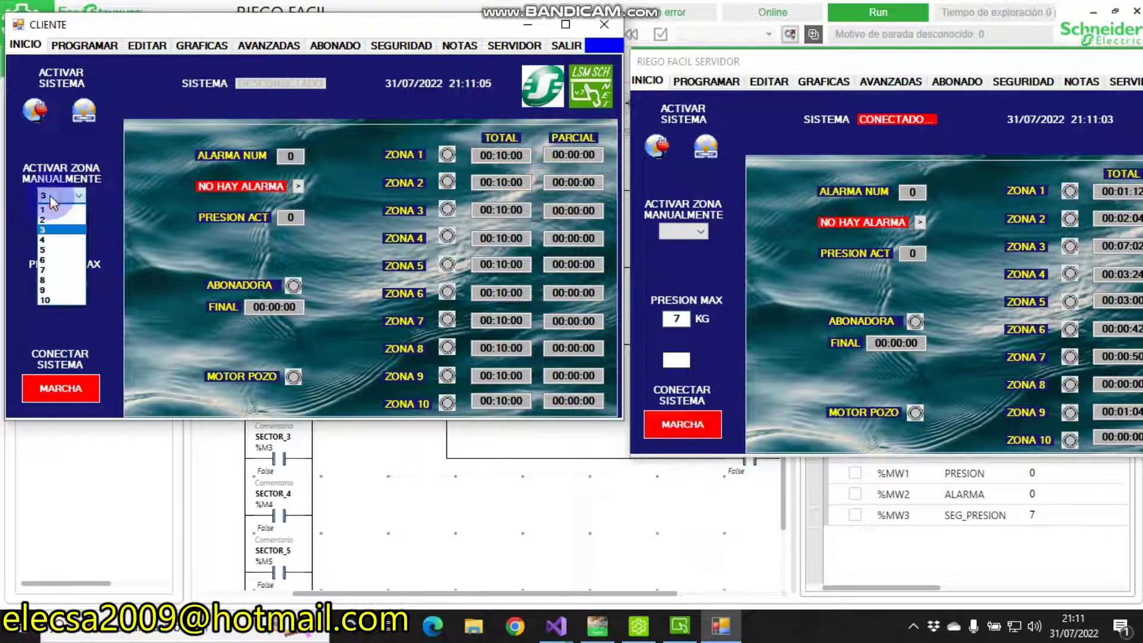
{"action": "left_click", "coordinate": [61, 260]}
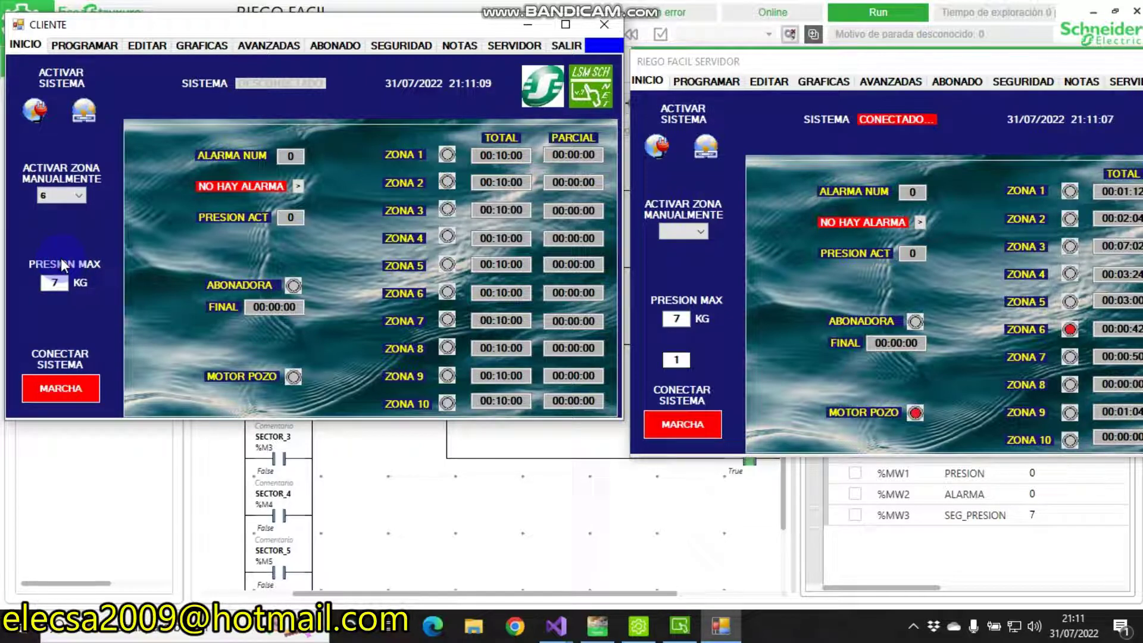
{"action": "left_click", "coordinate": [55, 194]}
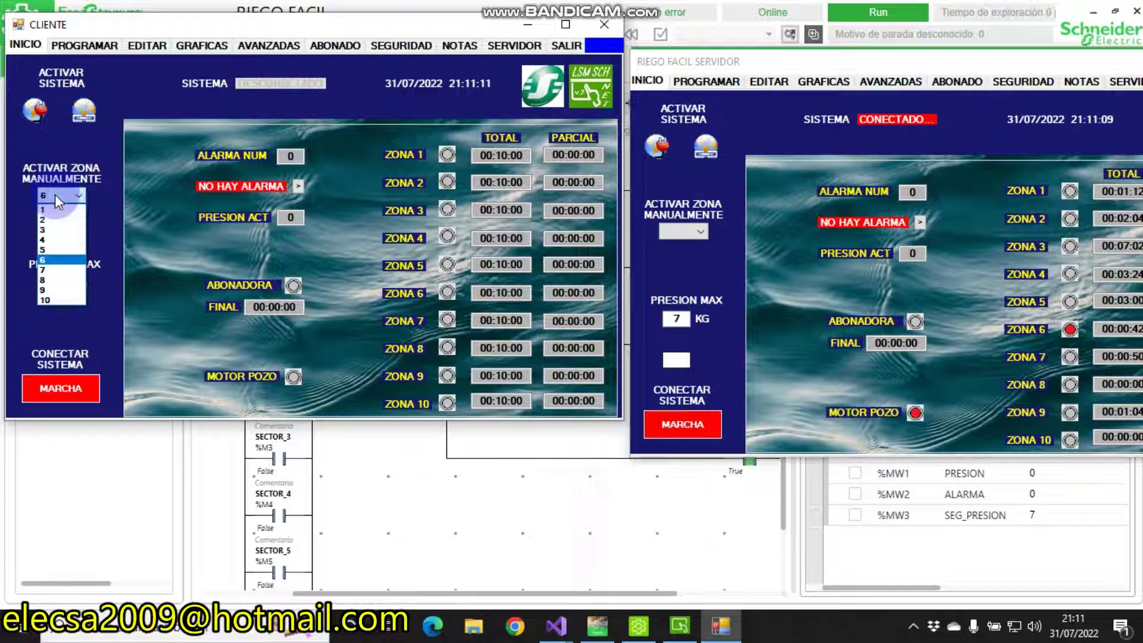
{"action": "left_click", "coordinate": [55, 259]}
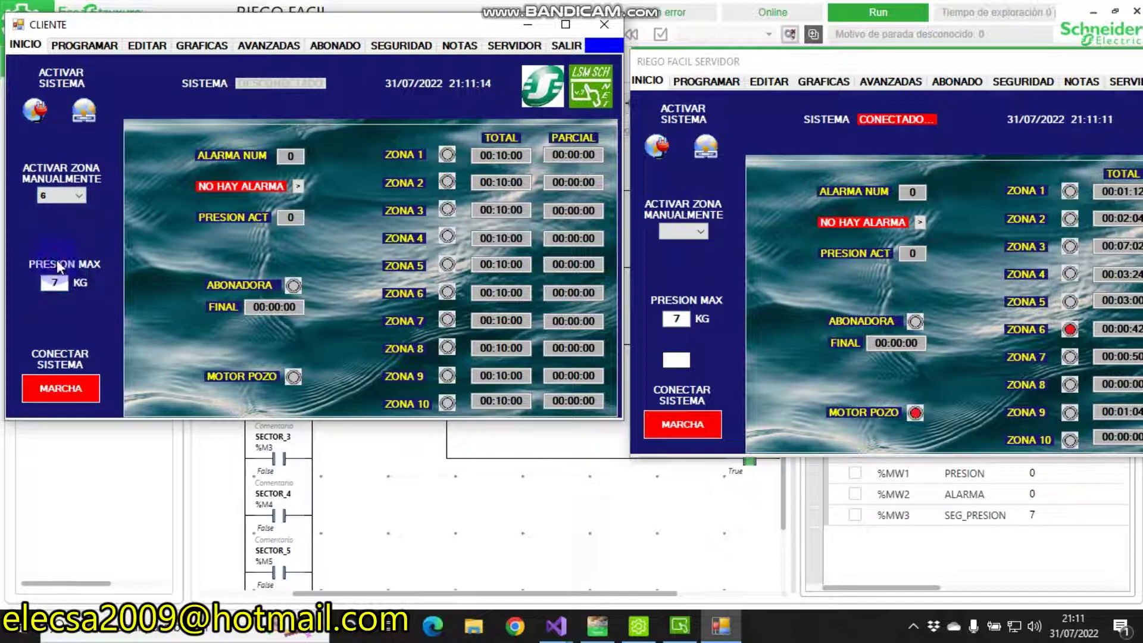
Manually activate zone 4 from the server and switch it off by selecting zone 4 in the client.
{"action": "left_click", "coordinate": [686, 234]}
{"action": "left_click", "coordinate": [686, 234]}
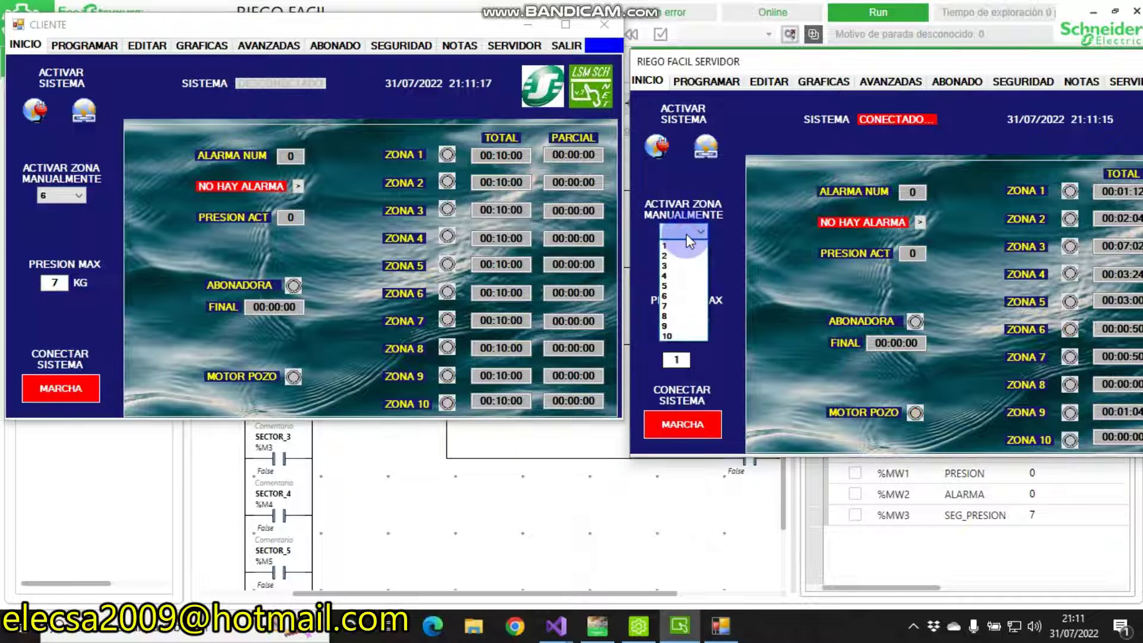
{"action": "left_click", "coordinate": [673, 275]}
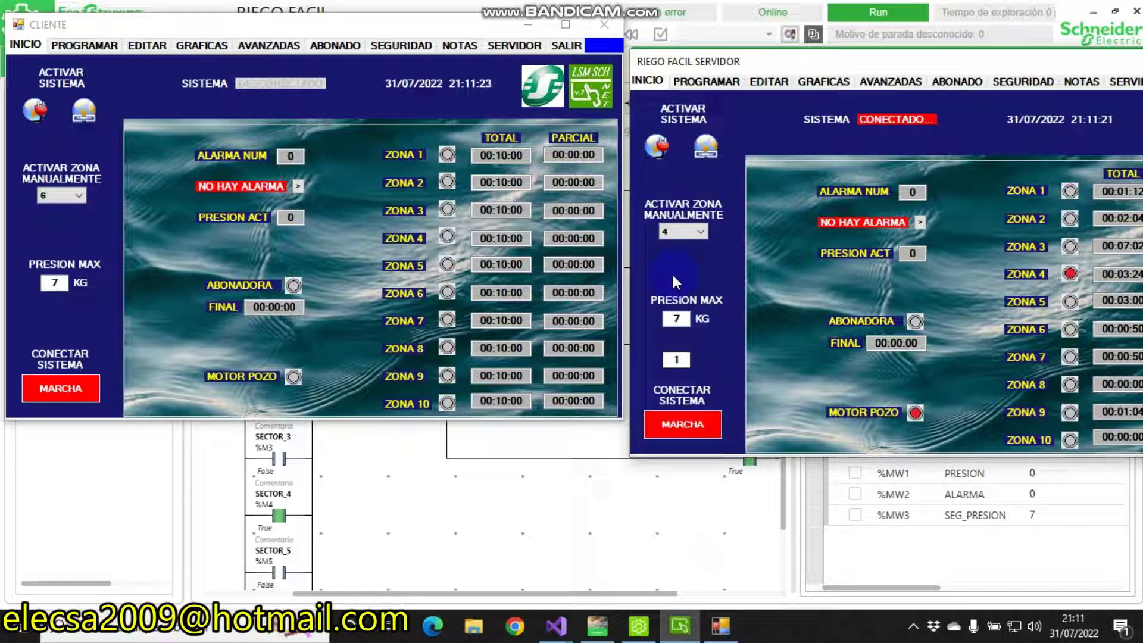
{"action": "left_click", "coordinate": [56, 195]}
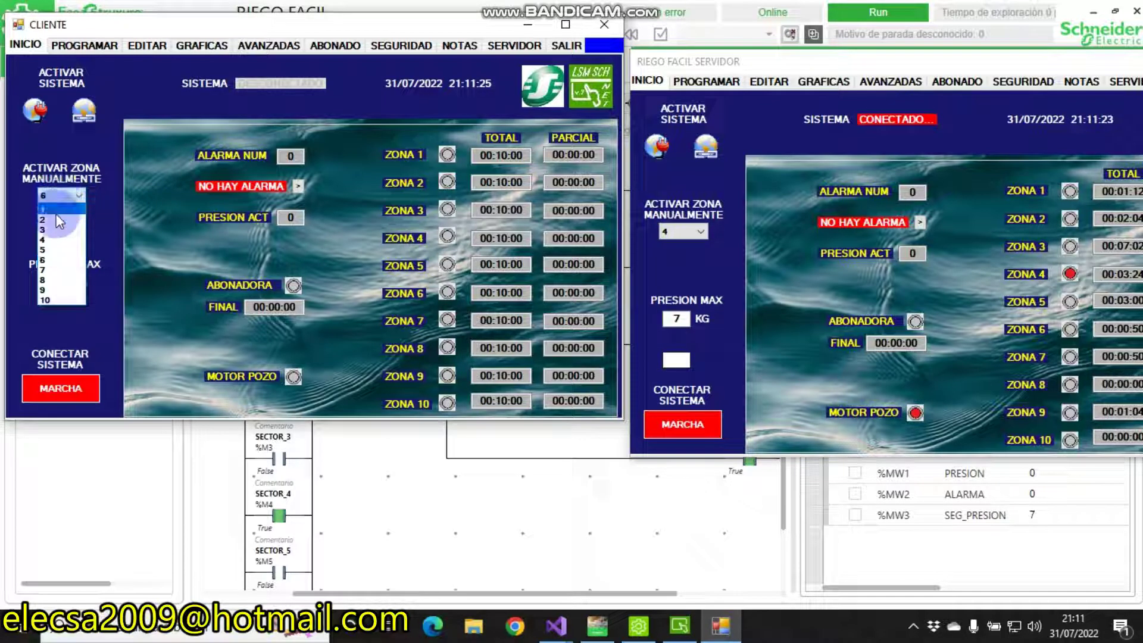
{"action": "left_click", "coordinate": [52, 239]}
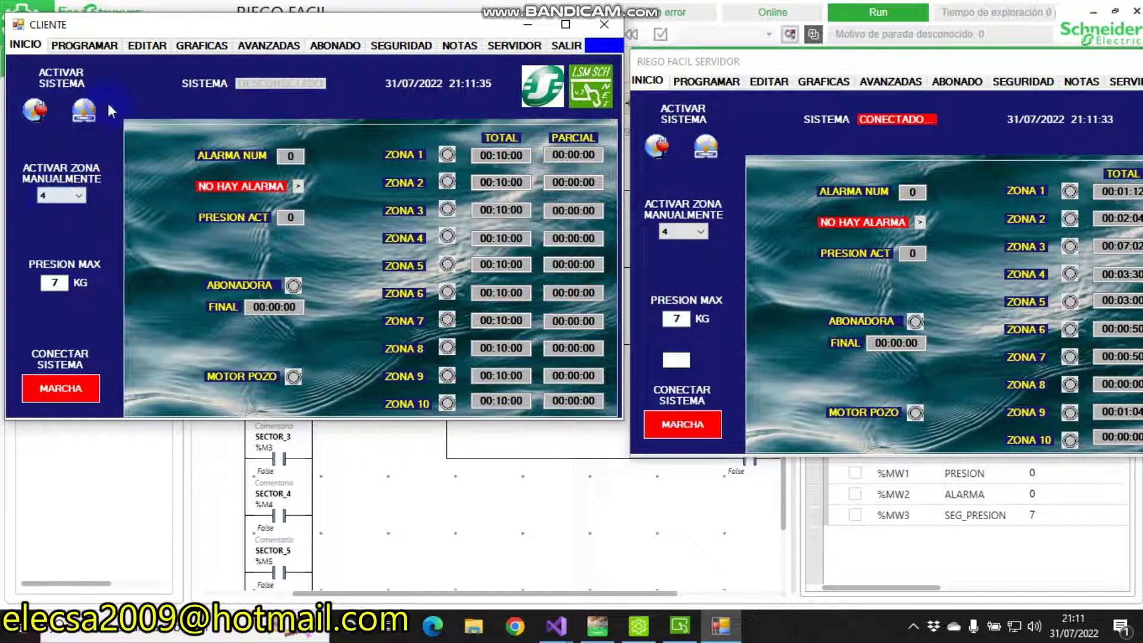
Move the client window aside and the server window over it to uncover the PLC's SISTEMA variable table.
{"action": "left_click", "coordinate": [23, 384]}
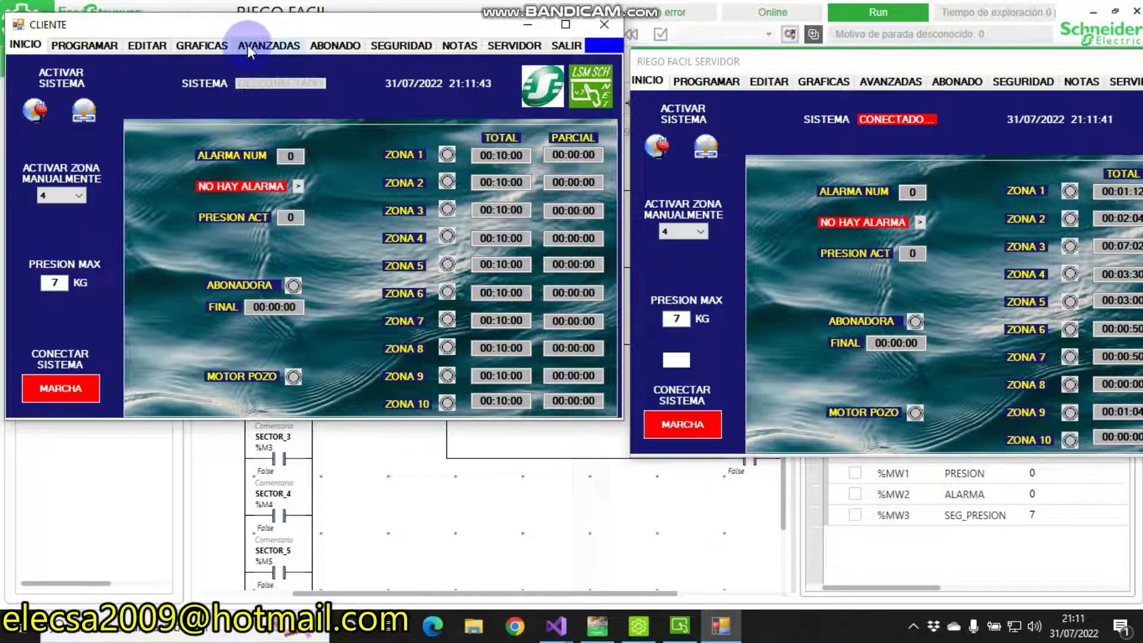
{"action": "left_click_drag", "start_coordinate": [473, 26], "coordinate": [393, 46]}
{"action": "left_click", "coordinate": [751, 61]}
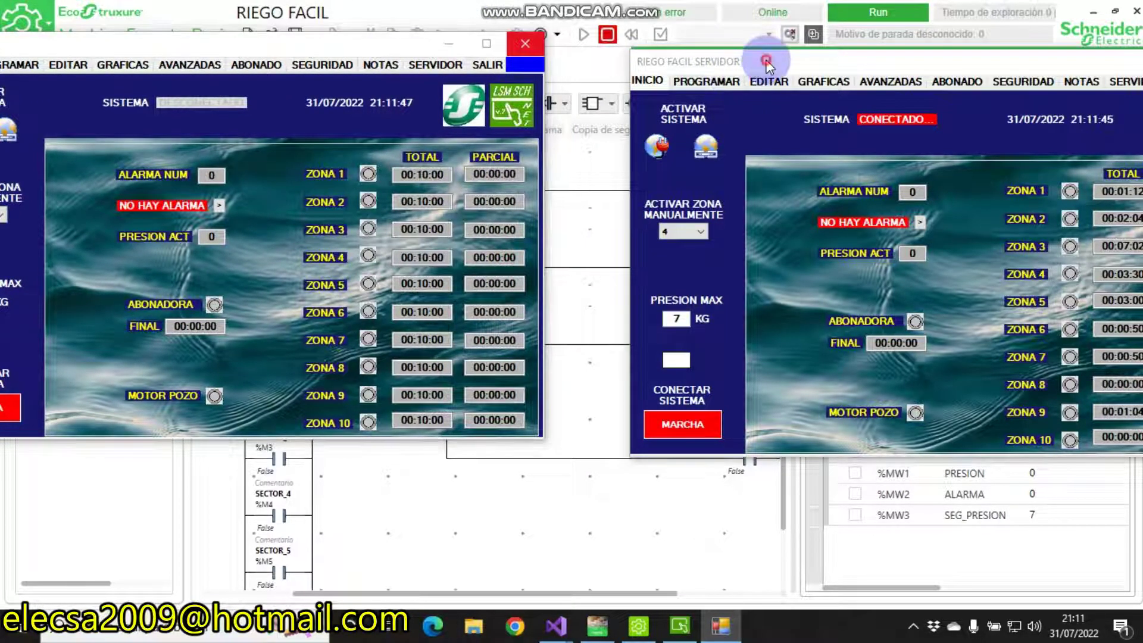
{"action": "left_click_drag", "start_coordinate": [717, 55], "coordinate": [198, 90]}
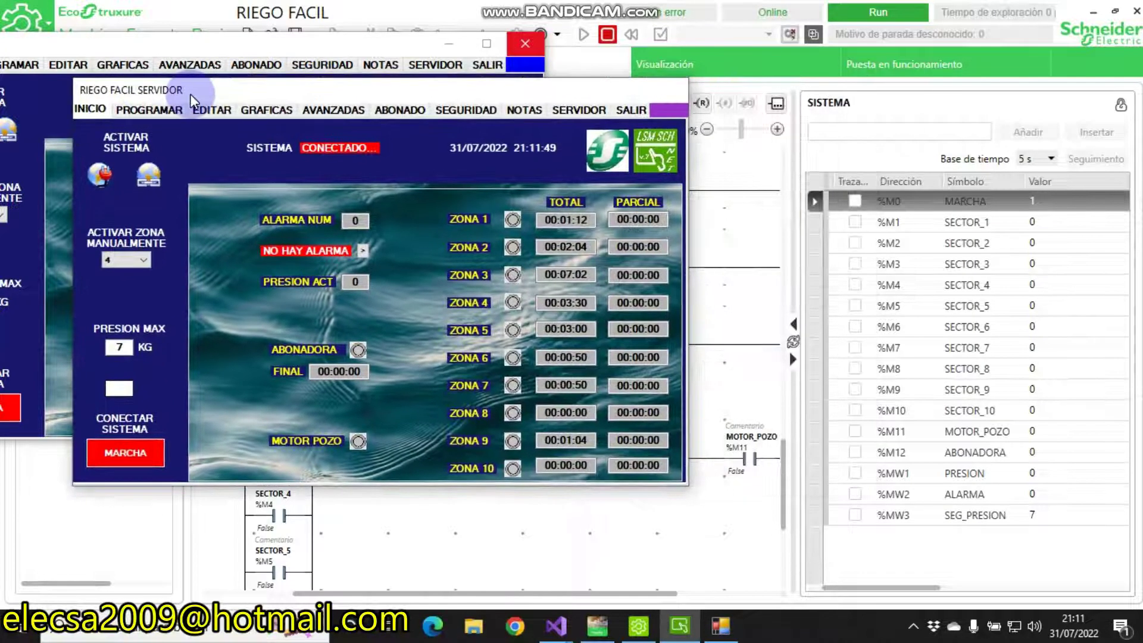
{"action": "left_click", "coordinate": [913, 626]}
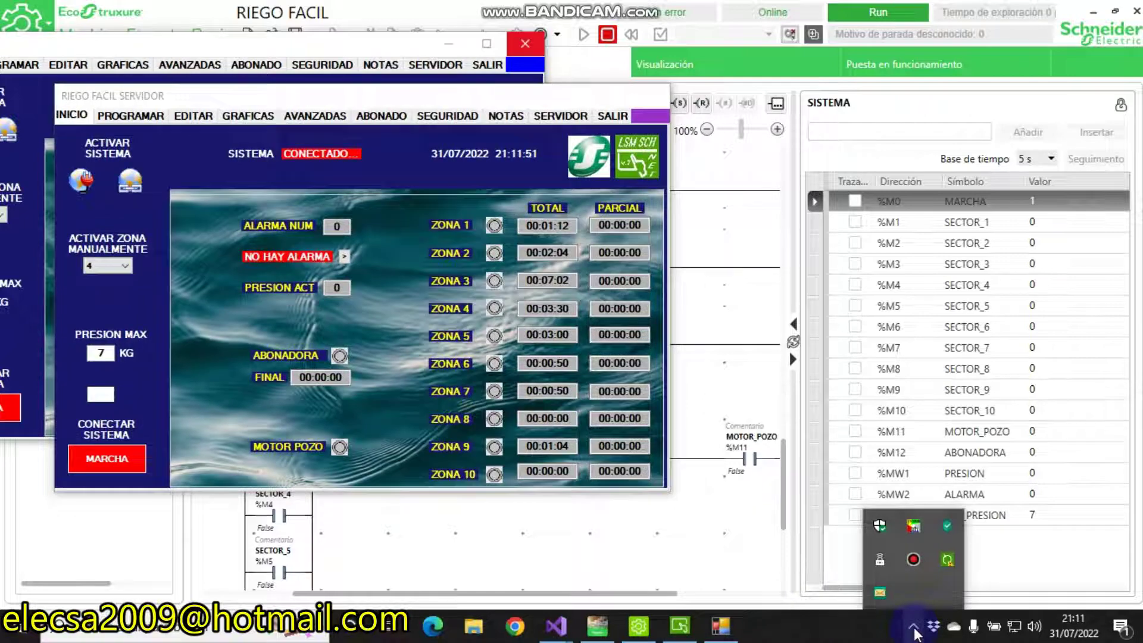
{"action": "left_click", "coordinate": [913, 560]}
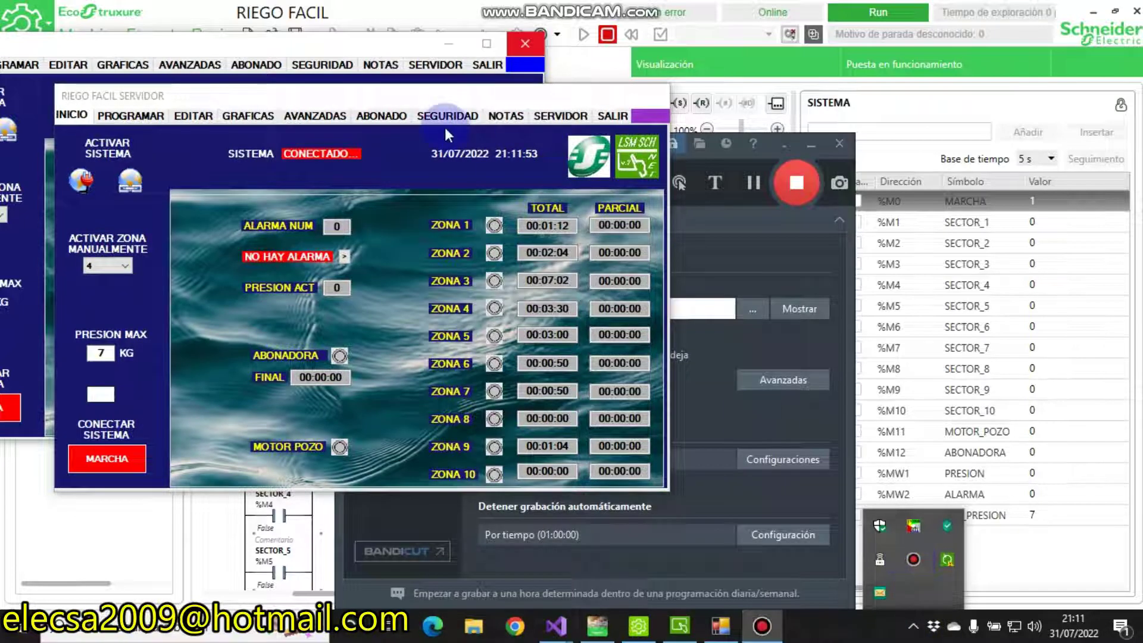
{"action": "left_click_drag", "start_coordinate": [391, 101], "coordinate": [298, 238]}
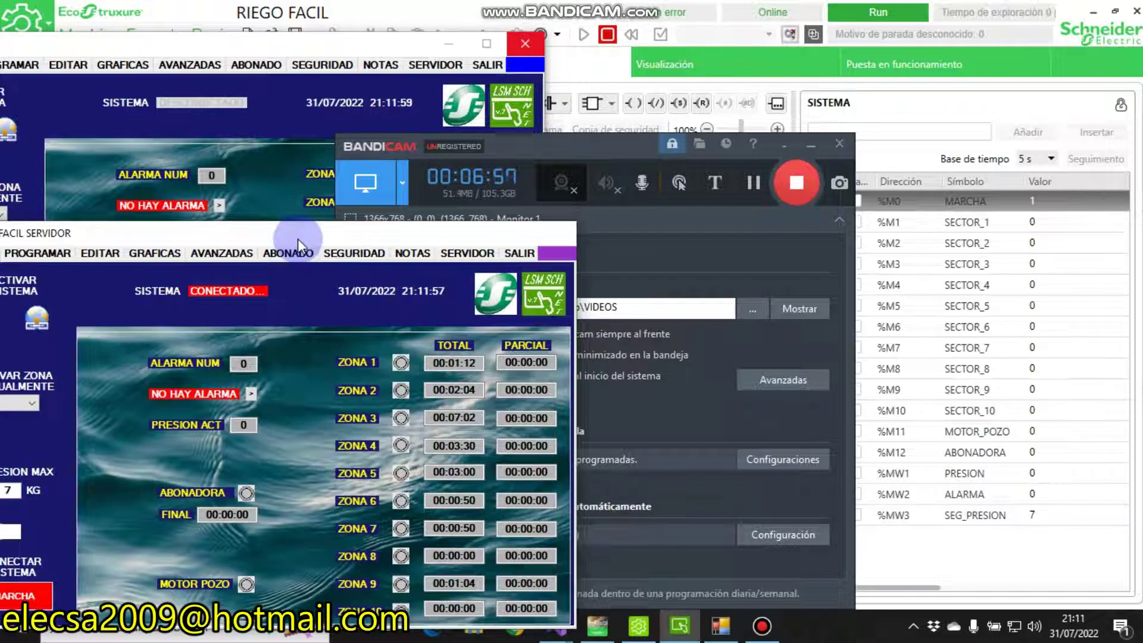
{"action": "key", "text": "F12"}
{"action": "key", "text": "F12"}
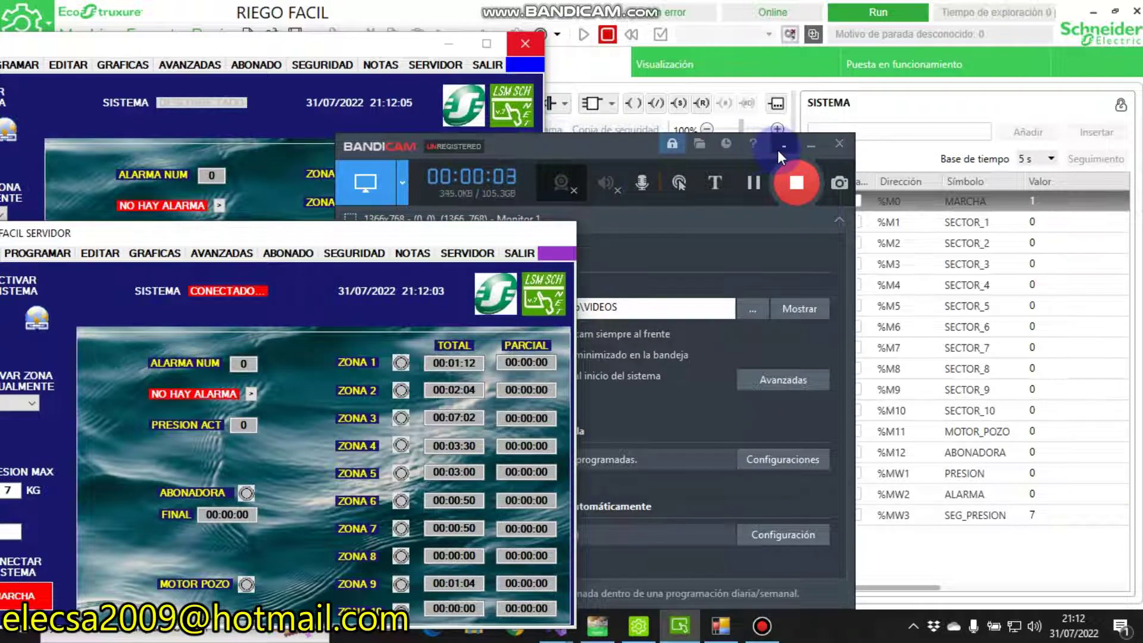
{"action": "left_click", "coordinate": [778, 151]}
Place the server window beside the client and review the client's ABONADO fertilizing times table down to its last records.
{"action": "left_click", "coordinate": [271, 235]}
{"action": "left_click_drag", "start_coordinate": [395, 238], "coordinate": [990, 76]}
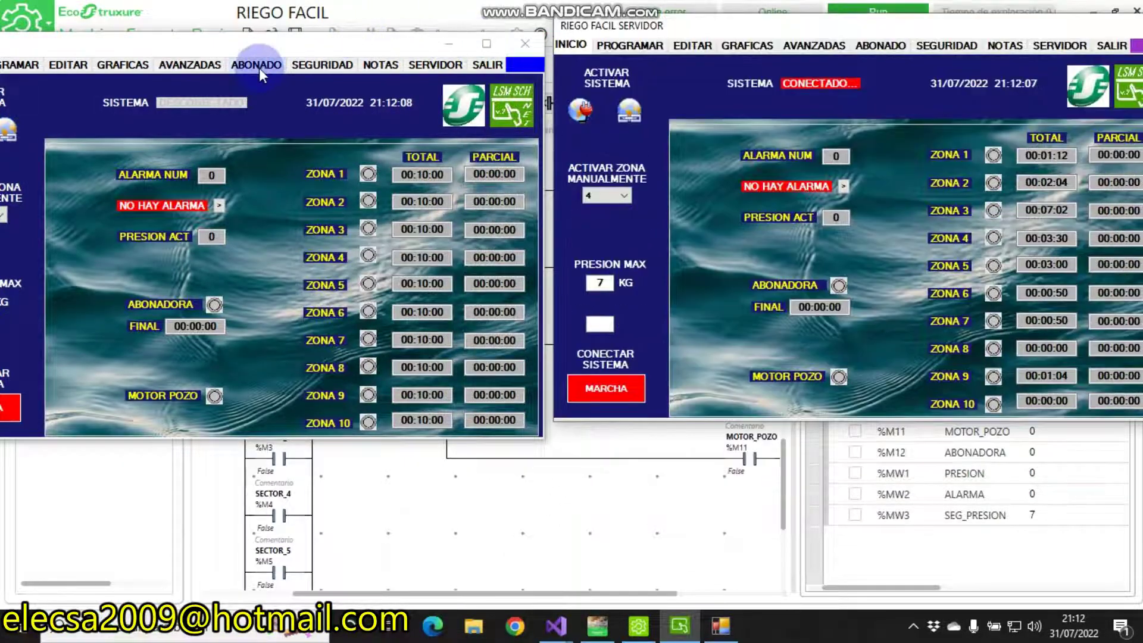
{"action": "left_click", "coordinate": [259, 66]}
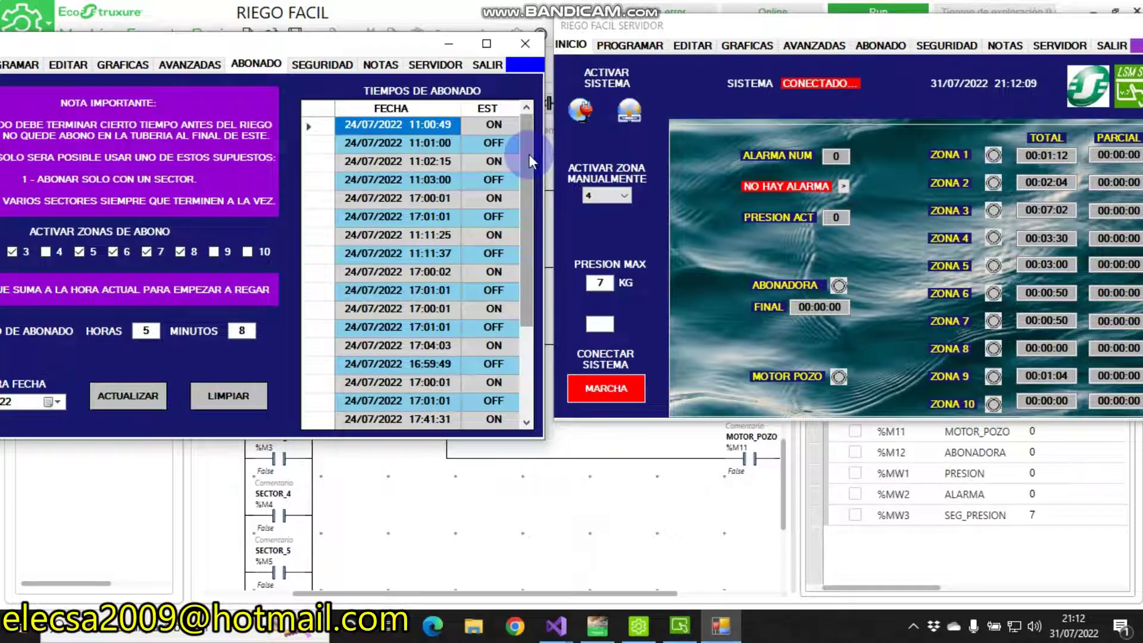
{"action": "left_click_drag", "start_coordinate": [529, 154], "coordinate": [522, 313]}
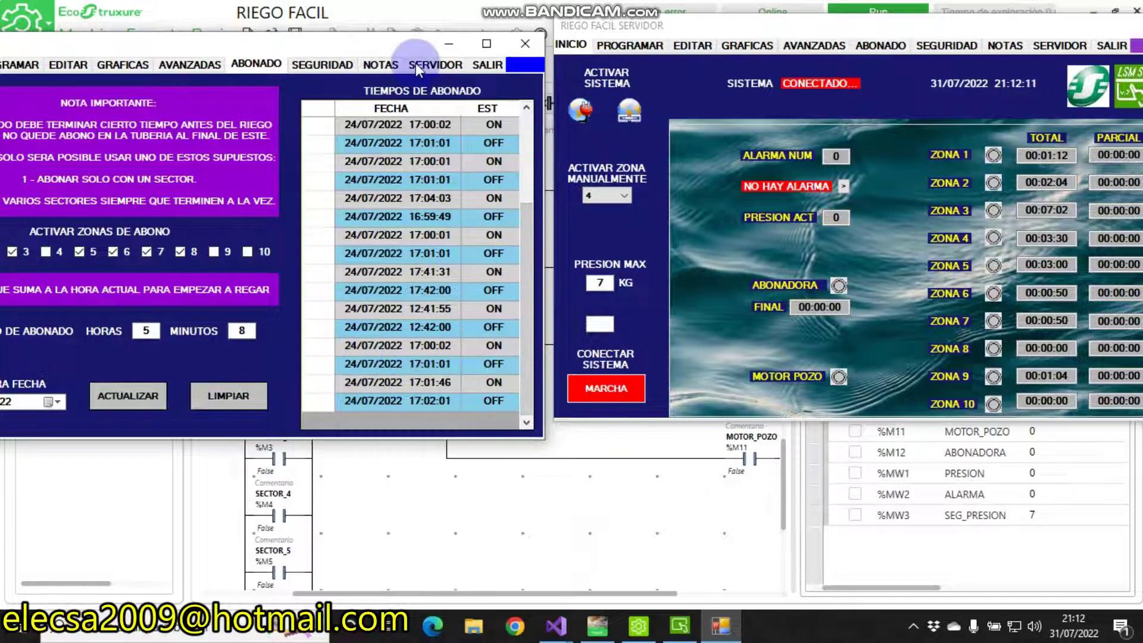
Bring the server window over the client and review the server's ABONADO fertilizing times table down to the latest records.
{"action": "left_click_drag", "start_coordinate": [204, 45], "coordinate": [280, 47]}
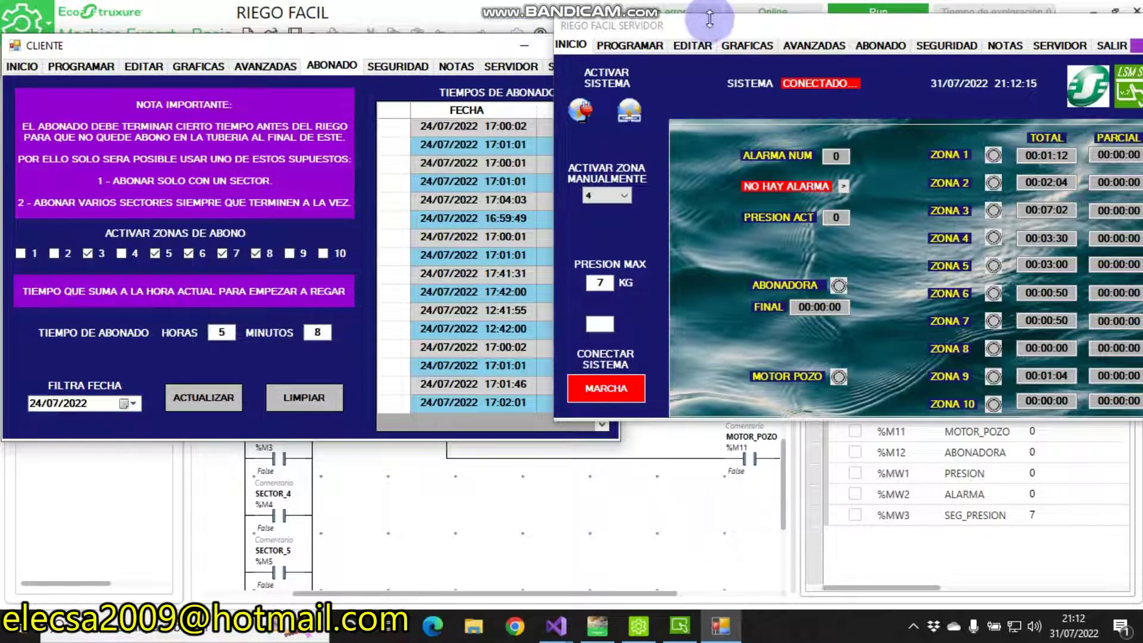
{"action": "left_click", "coordinate": [578, 43]}
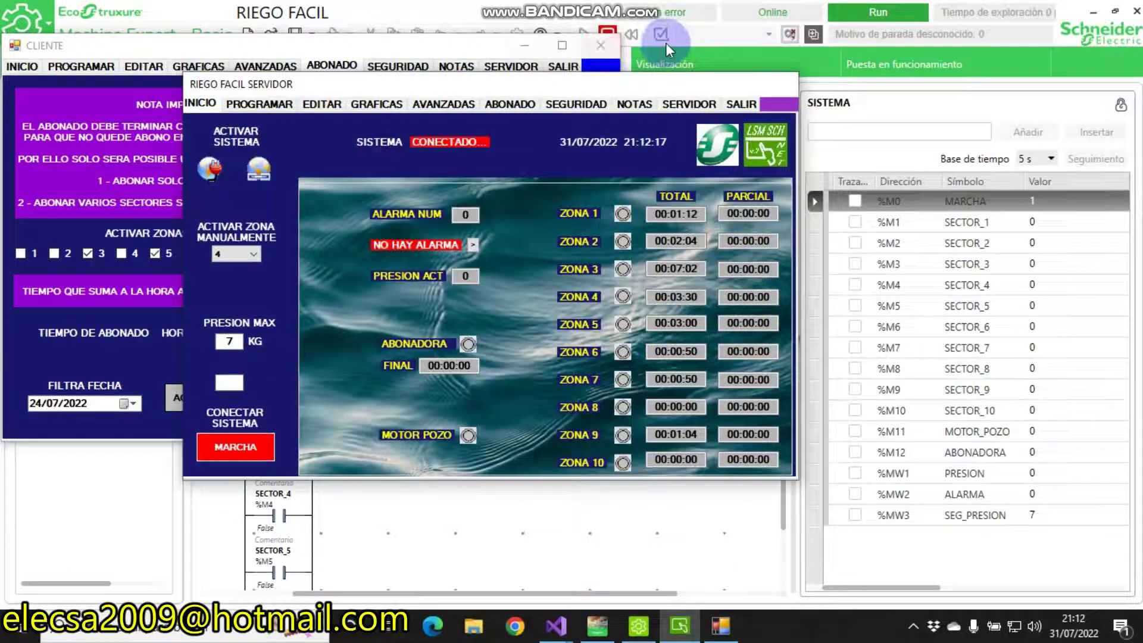
{"action": "left_click", "coordinate": [509, 102]}
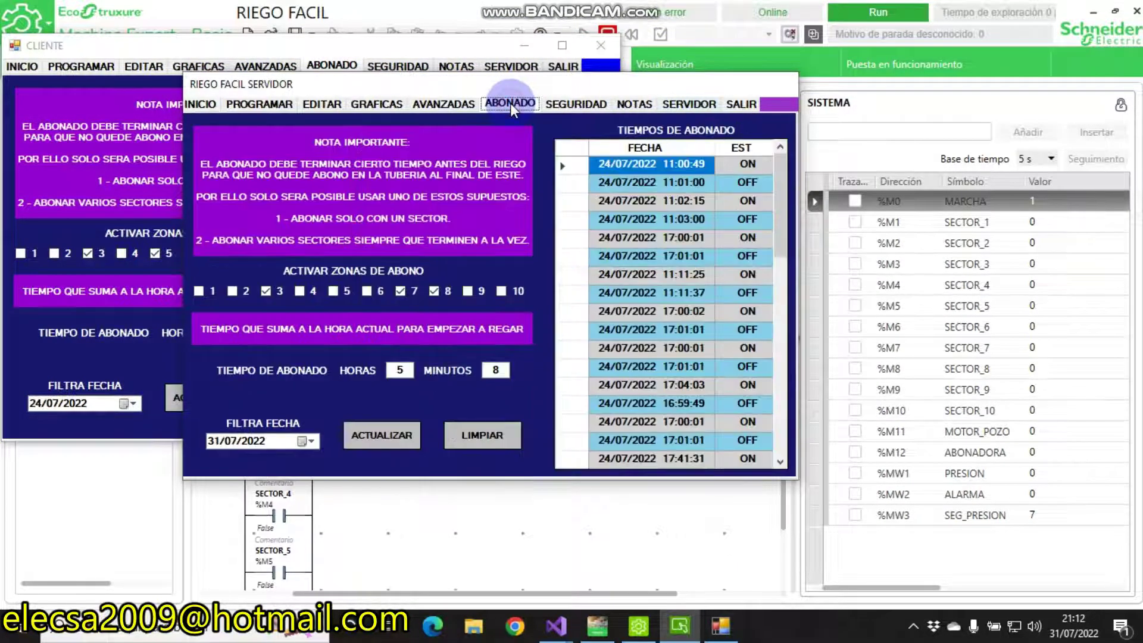
{"action": "left_click_drag", "start_coordinate": [781, 197], "coordinate": [774, 326]}
{"action": "scroll", "coordinate": [602, 248], "scroll_direction": "down", "scroll_amount": 1}
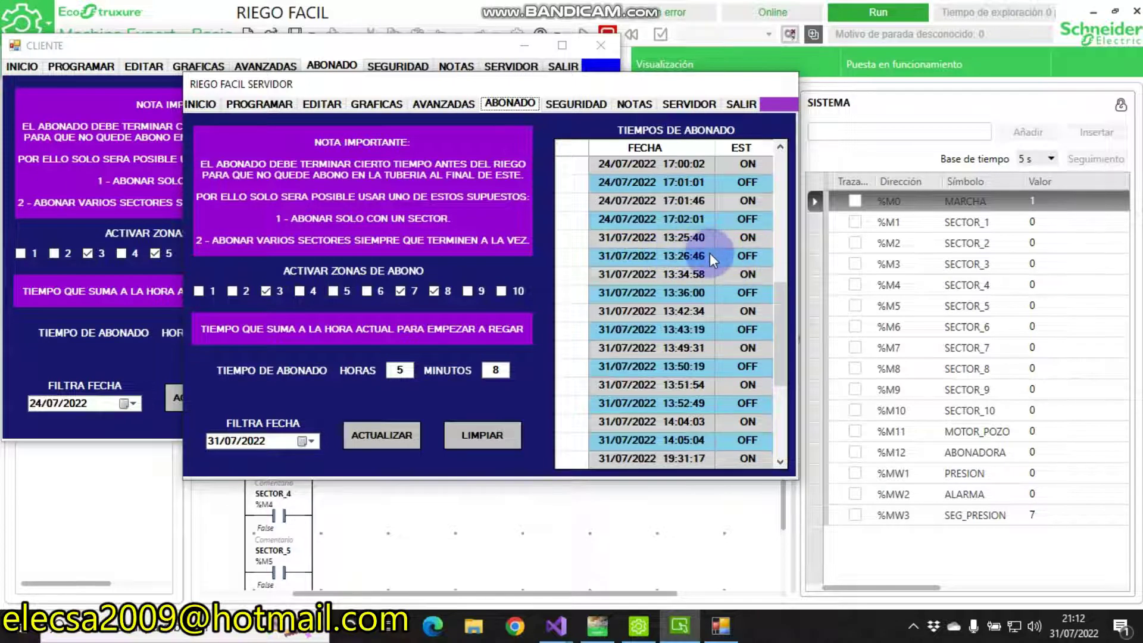
{"action": "left_click_drag", "start_coordinate": [777, 306], "coordinate": [777, 366]}
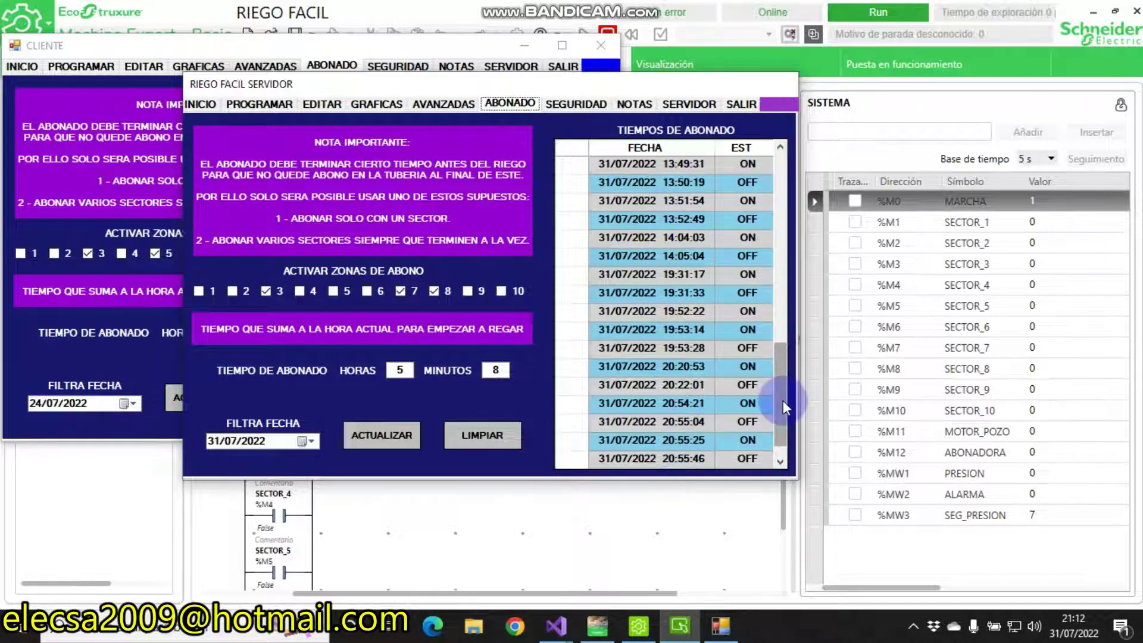
{"action": "left_click_drag", "start_coordinate": [777, 385], "coordinate": [778, 388]}
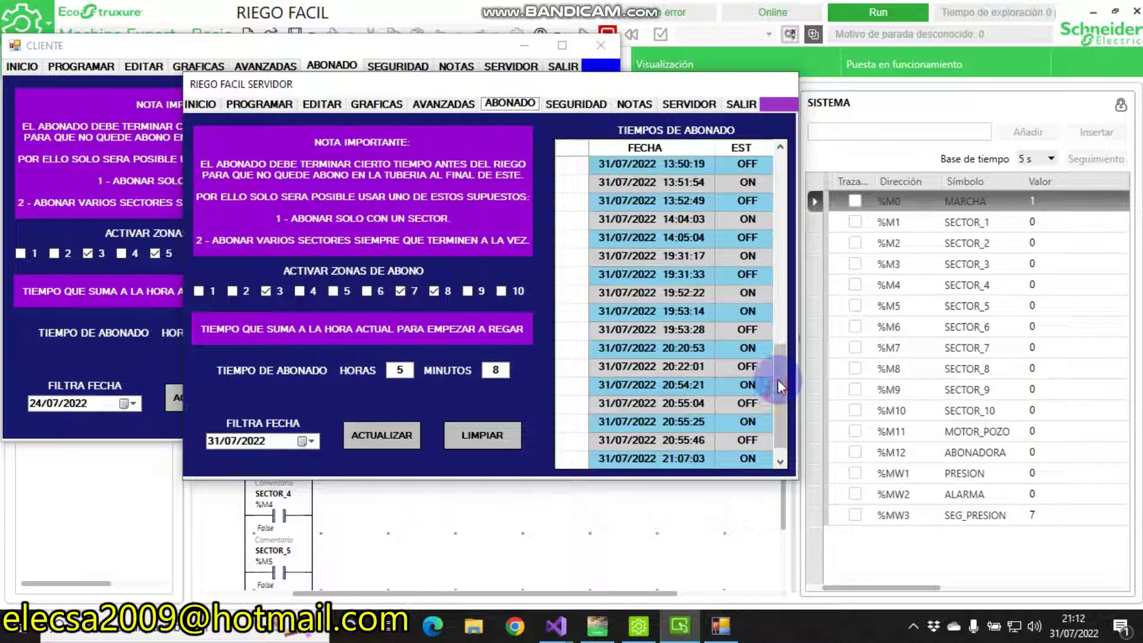
{"action": "scroll", "coordinate": [762, 190], "scroll_direction": "up", "scroll_amount": 10}
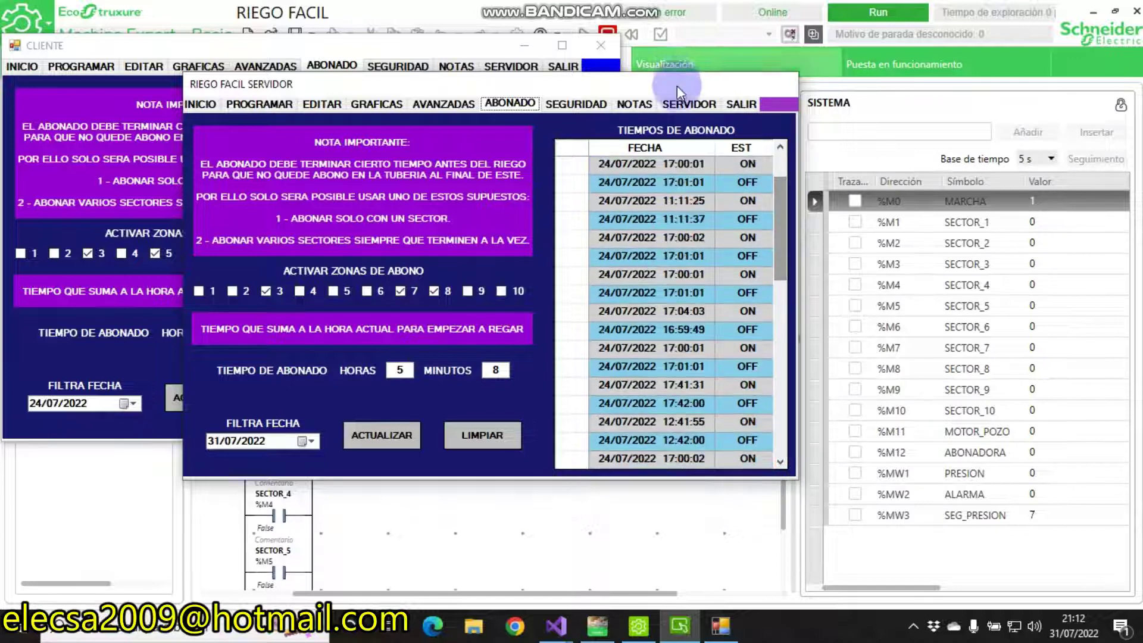
Launch the BASE DATOS server from the server's communication settings and arrange its window and the server window clear of the client.
{"action": "left_click", "coordinate": [688, 104]}
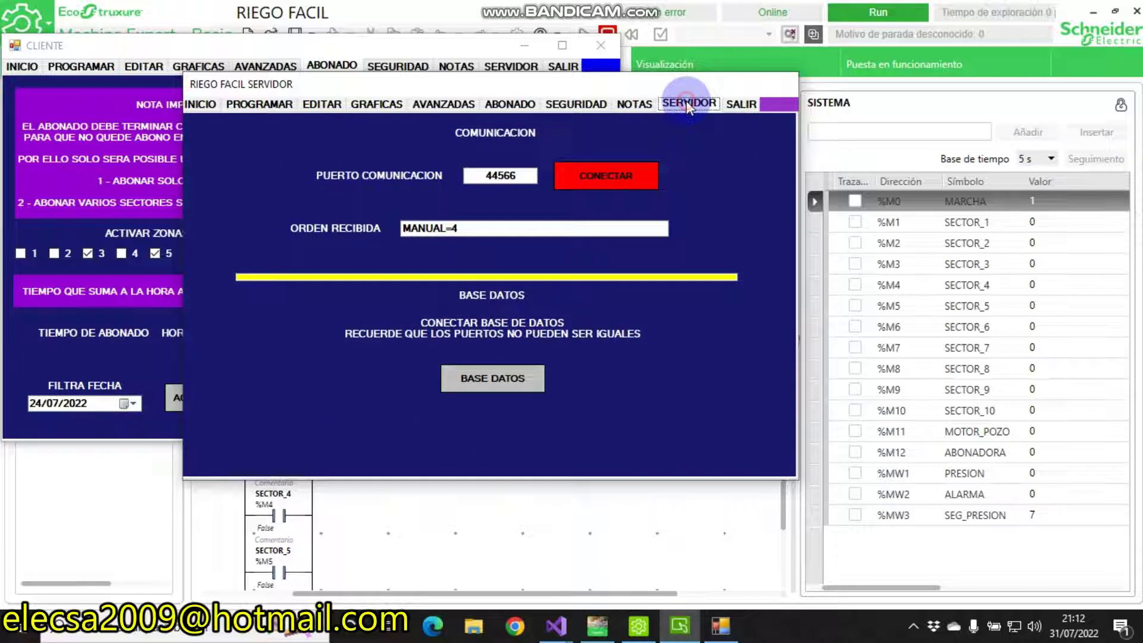
{"action": "left_click", "coordinate": [517, 384]}
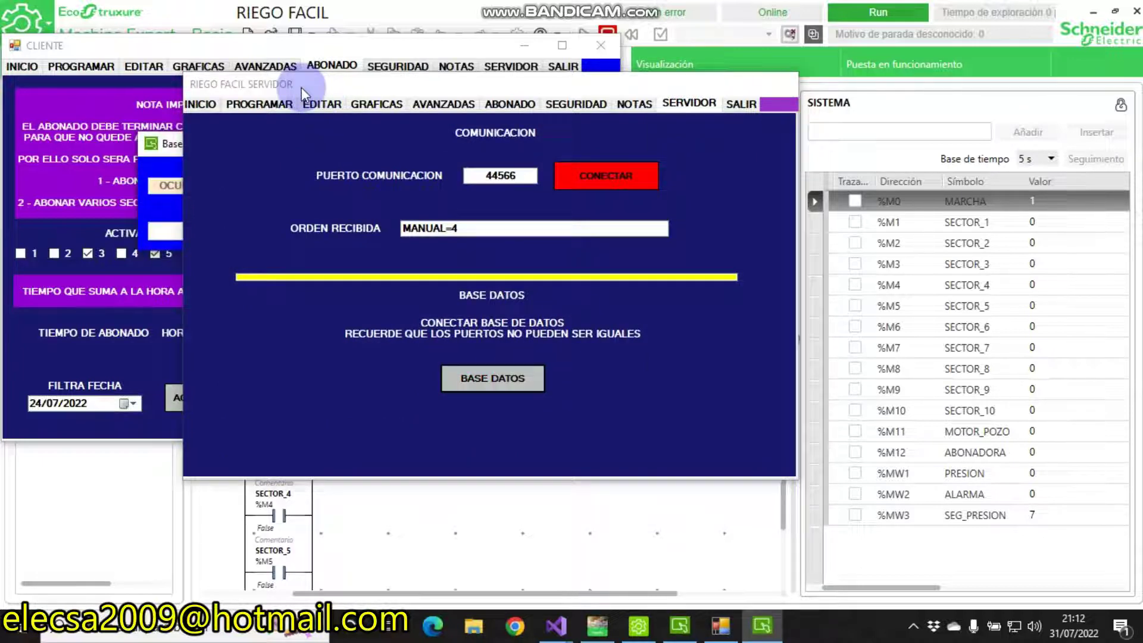
{"action": "left_click", "coordinate": [634, 233]}
{"action": "left_click_drag", "start_coordinate": [301, 86], "coordinate": [651, 239]}
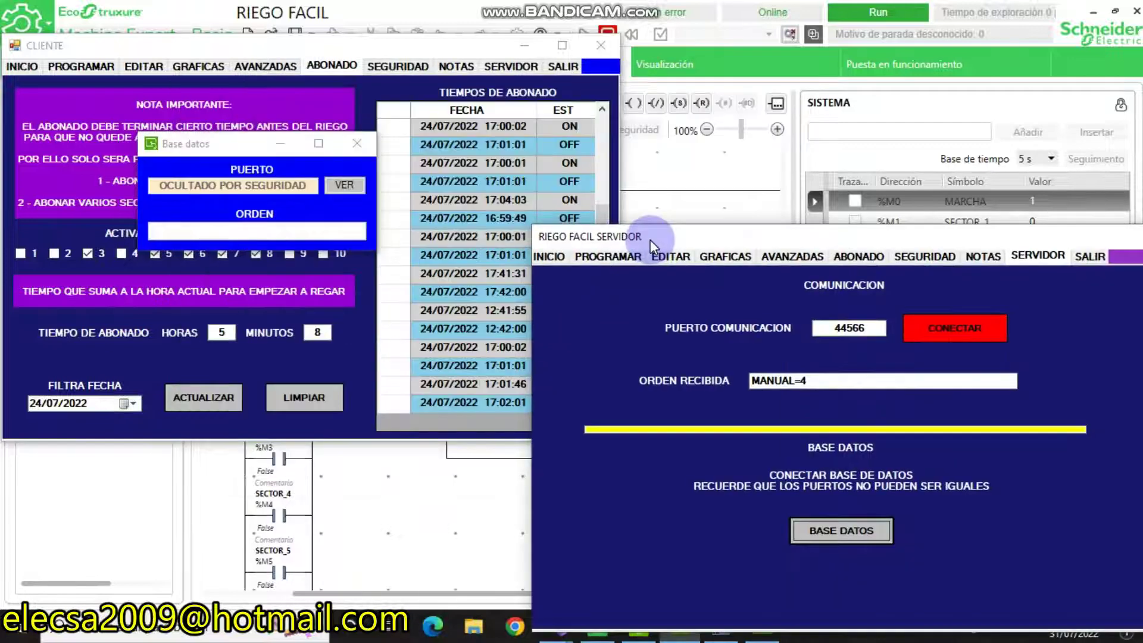
{"action": "left_click_drag", "start_coordinate": [171, 140], "coordinate": [748, 53]}
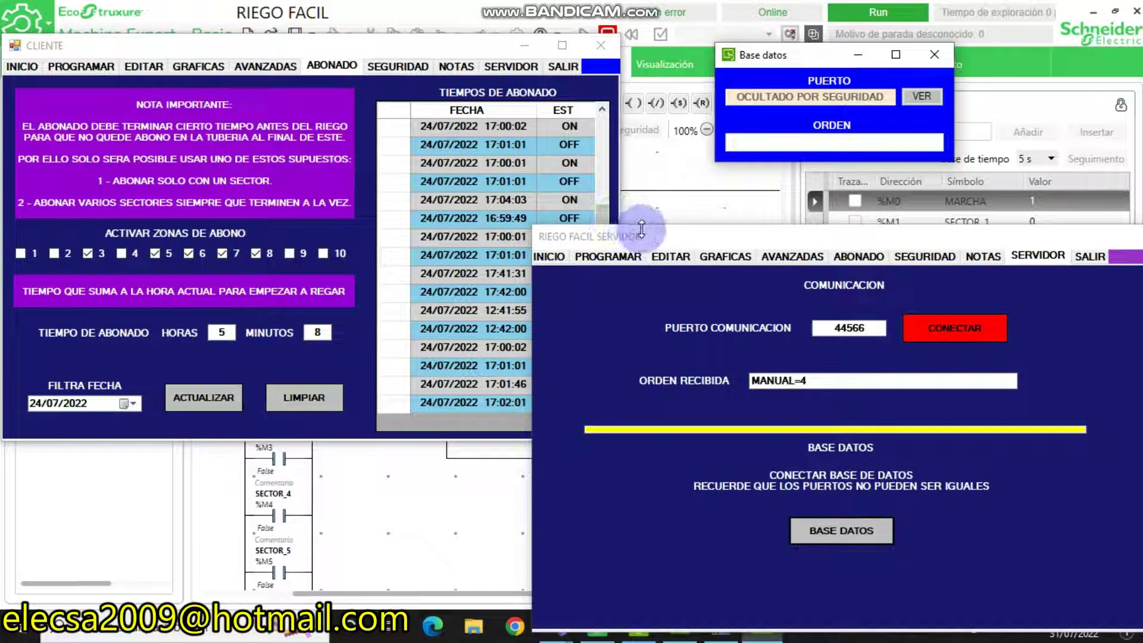
{"action": "left_click_drag", "start_coordinate": [645, 237], "coordinate": [755, 226]}
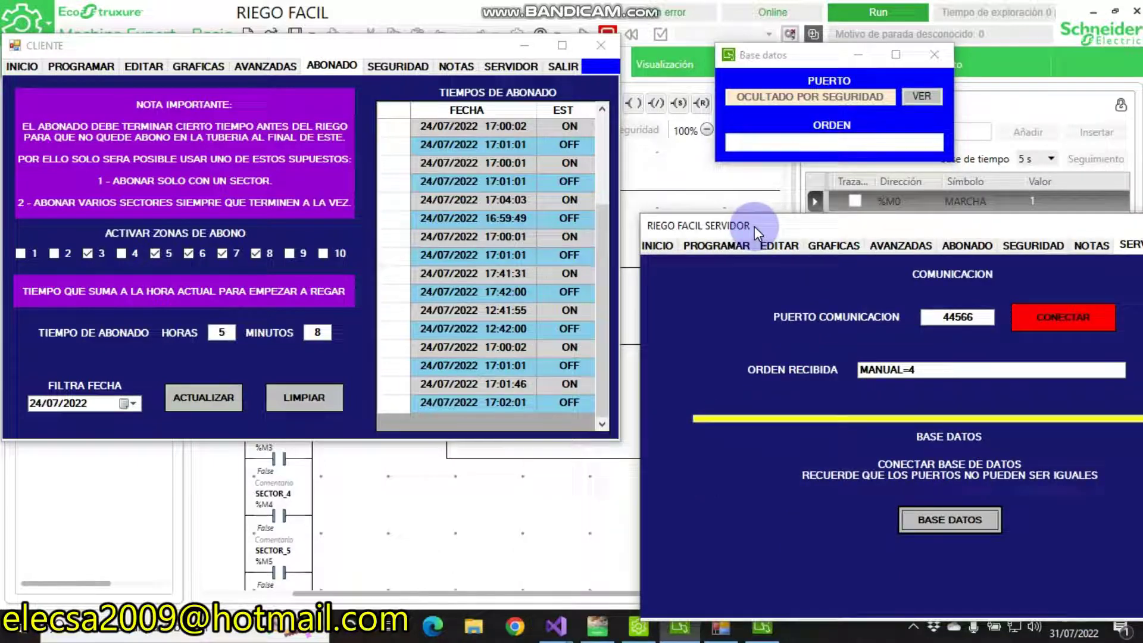
Try to download the fertilizing records to the client and check its ABONADO times table.
{"action": "left_click", "coordinate": [492, 68]}
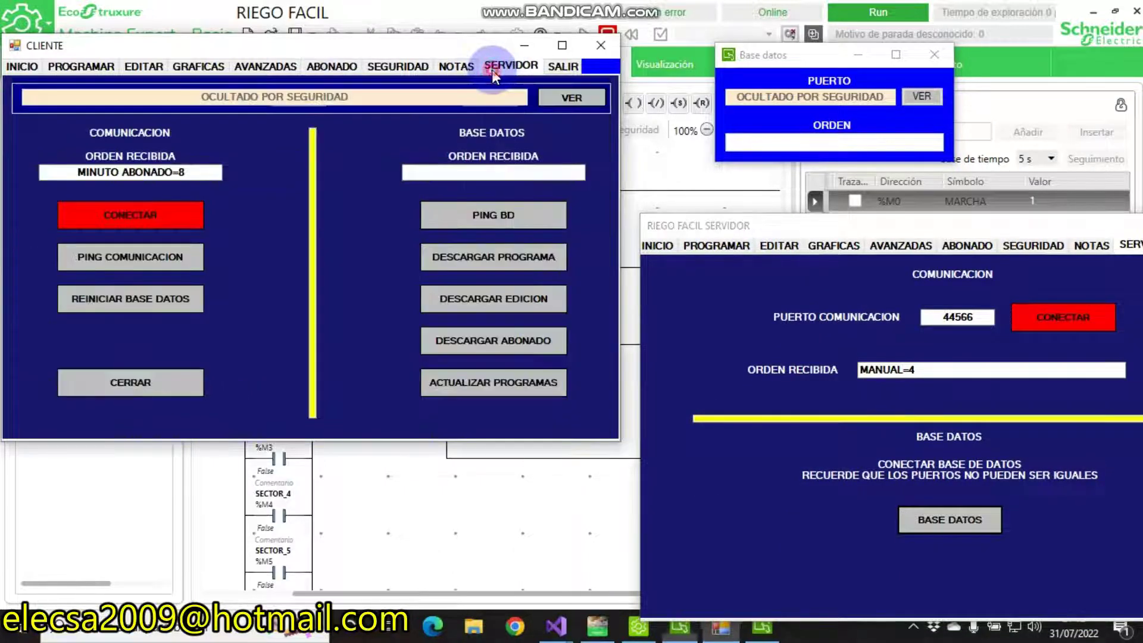
{"action": "left_click", "coordinate": [494, 341]}
{"action": "left_click", "coordinate": [314, 66]}
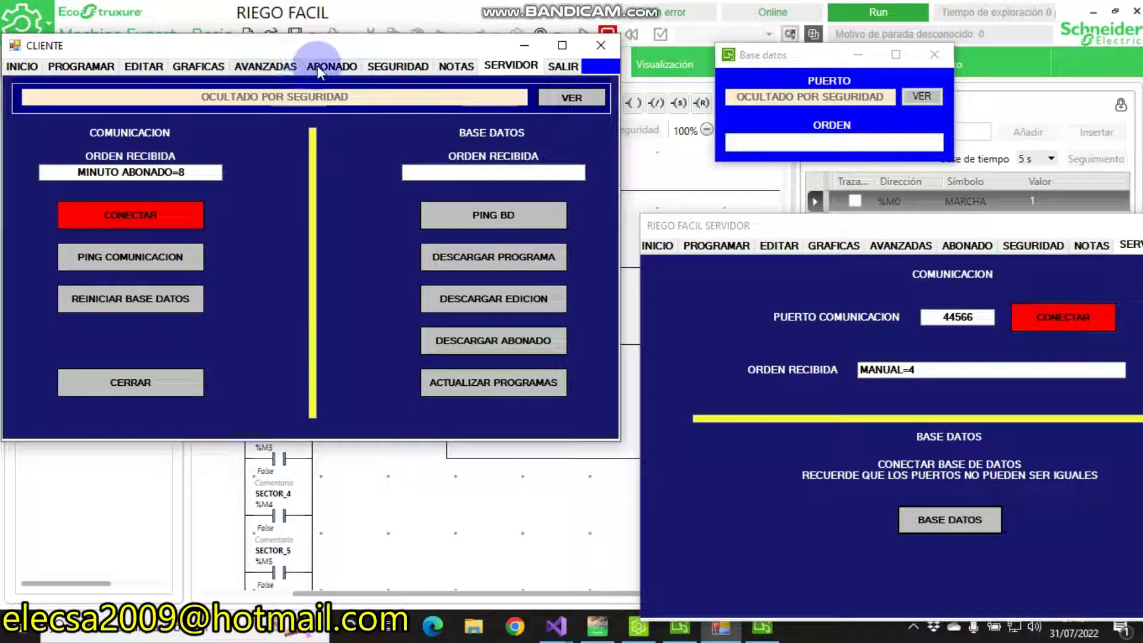
{"action": "left_click", "coordinate": [317, 65]}
{"action": "left_click_drag", "start_coordinate": [597, 249], "coordinate": [599, 139]}
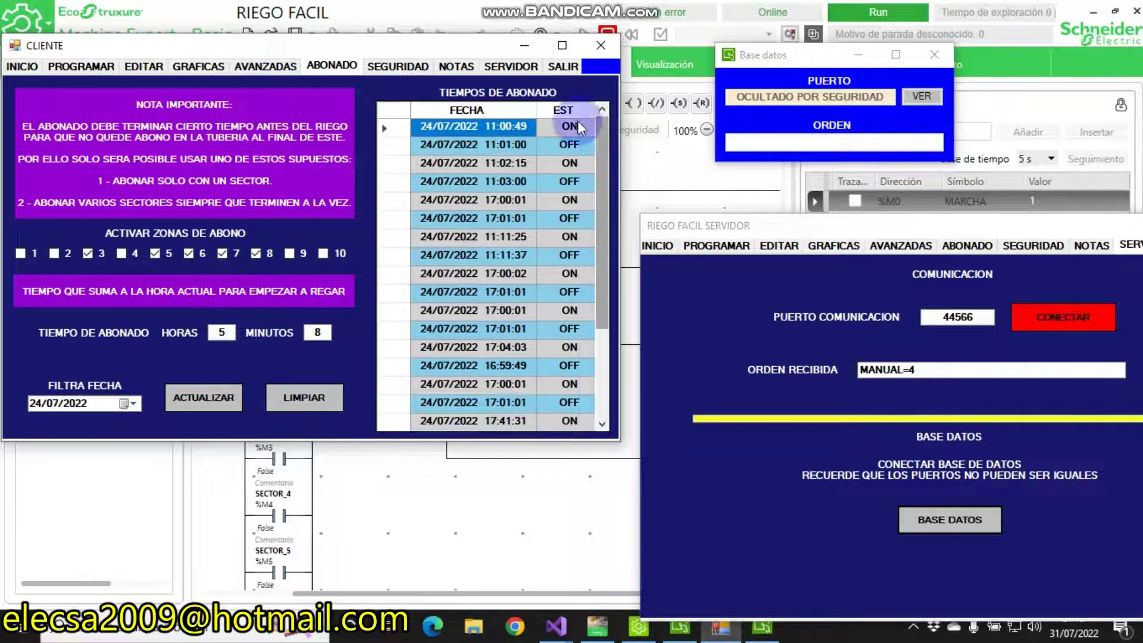
Download the fertilizing records to the client again and check its ABONADO table for the 31/07/2022 entries.
{"action": "left_click", "coordinate": [506, 67]}
{"action": "left_click", "coordinate": [485, 338]}
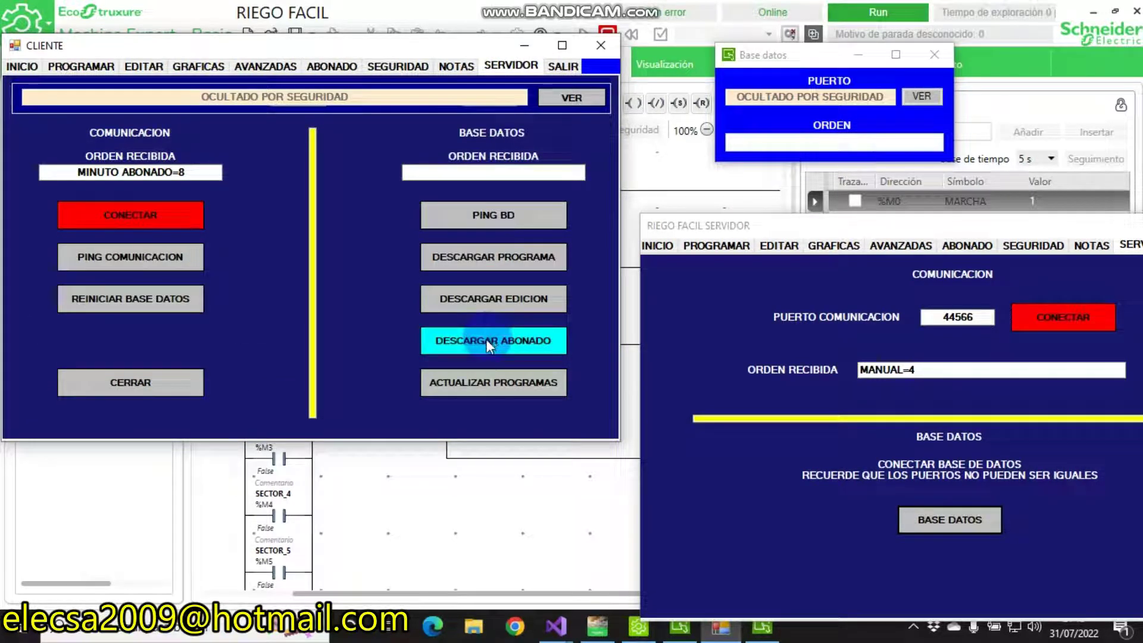
{"action": "left_click", "coordinate": [485, 338]}
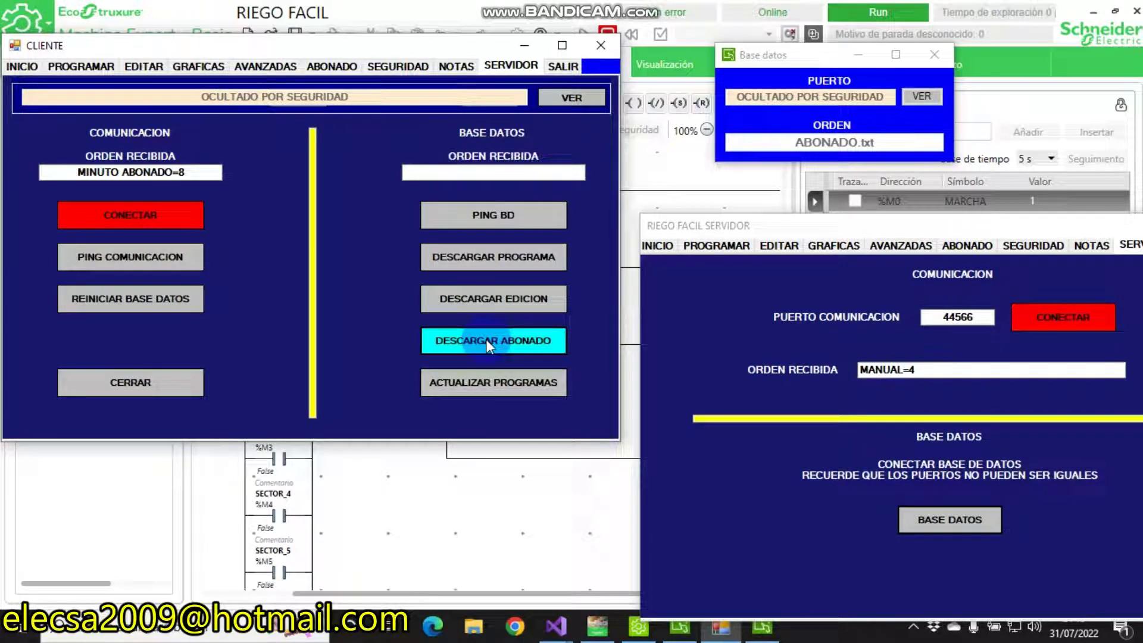
{"action": "left_click", "coordinate": [350, 70]}
{"action": "left_click_drag", "start_coordinate": [605, 159], "coordinate": [606, 223]}
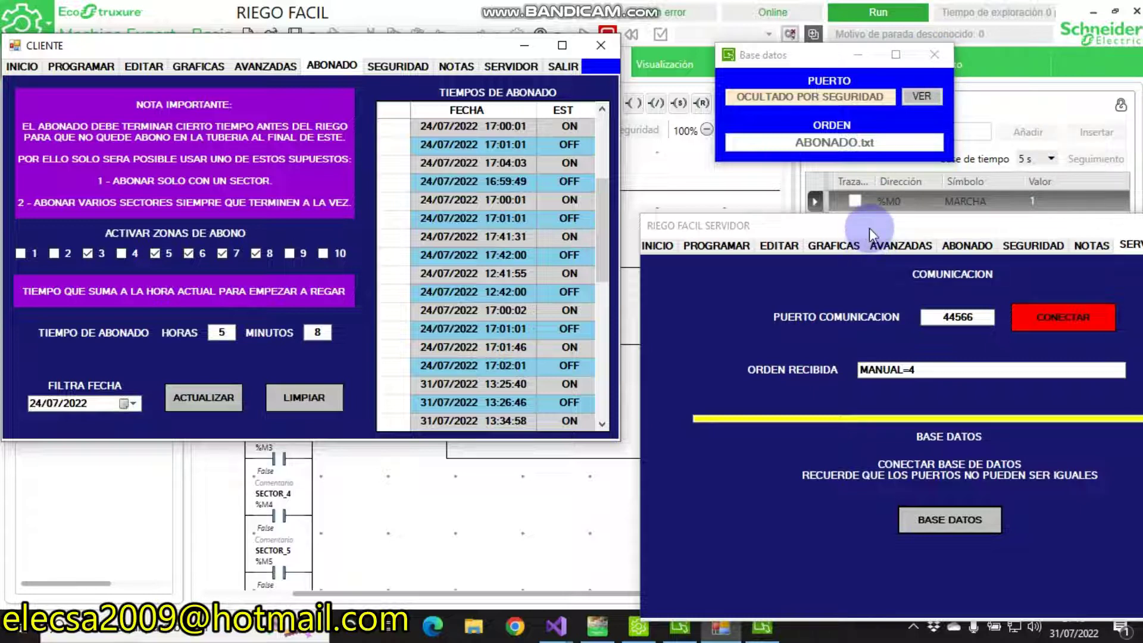
Exit the RIEGO FACIL server application and minimize its Visual Studio project window.
{"action": "left_click_drag", "start_coordinate": [869, 227], "coordinate": [588, 139]}
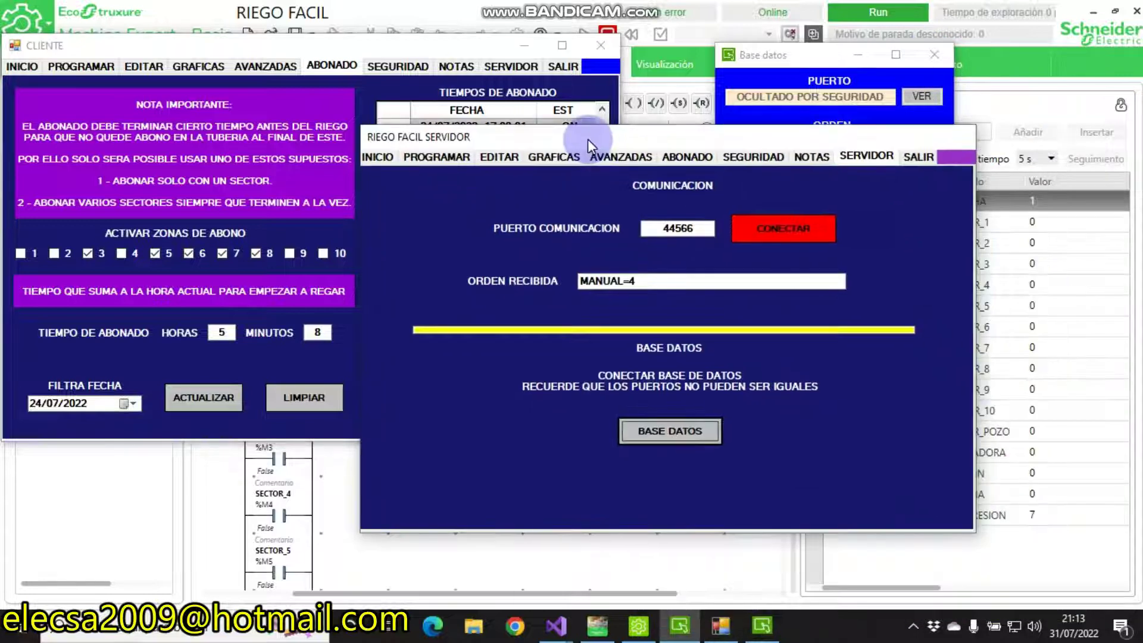
{"action": "left_click", "coordinate": [922, 156]}
{"action": "left_click", "coordinate": [569, 365]}
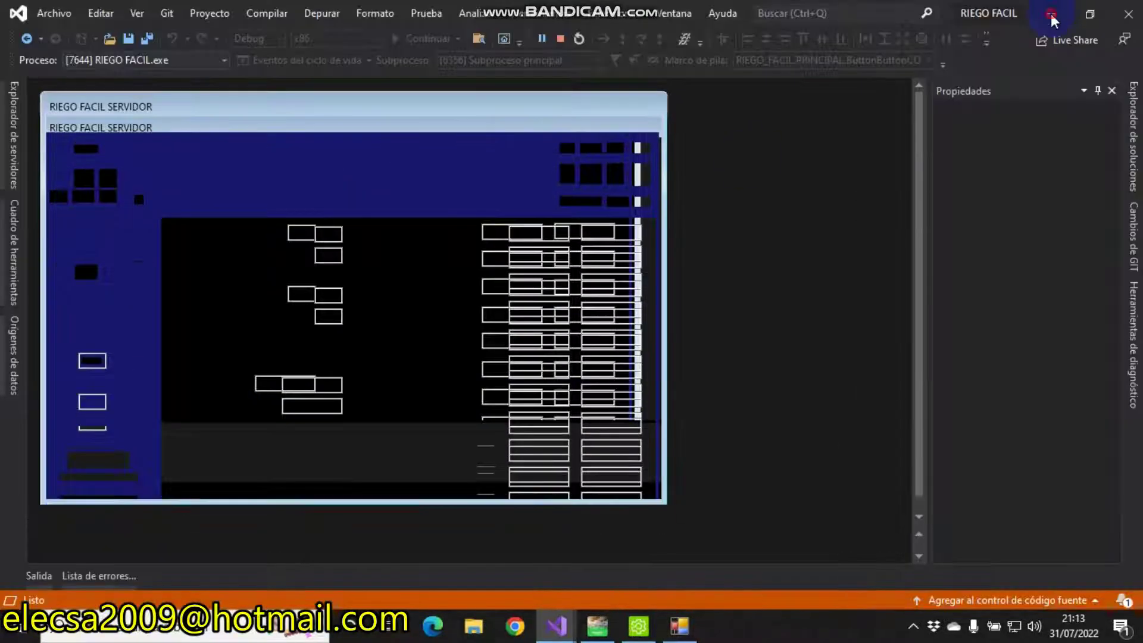
{"action": "left_click", "coordinate": [1052, 20]}
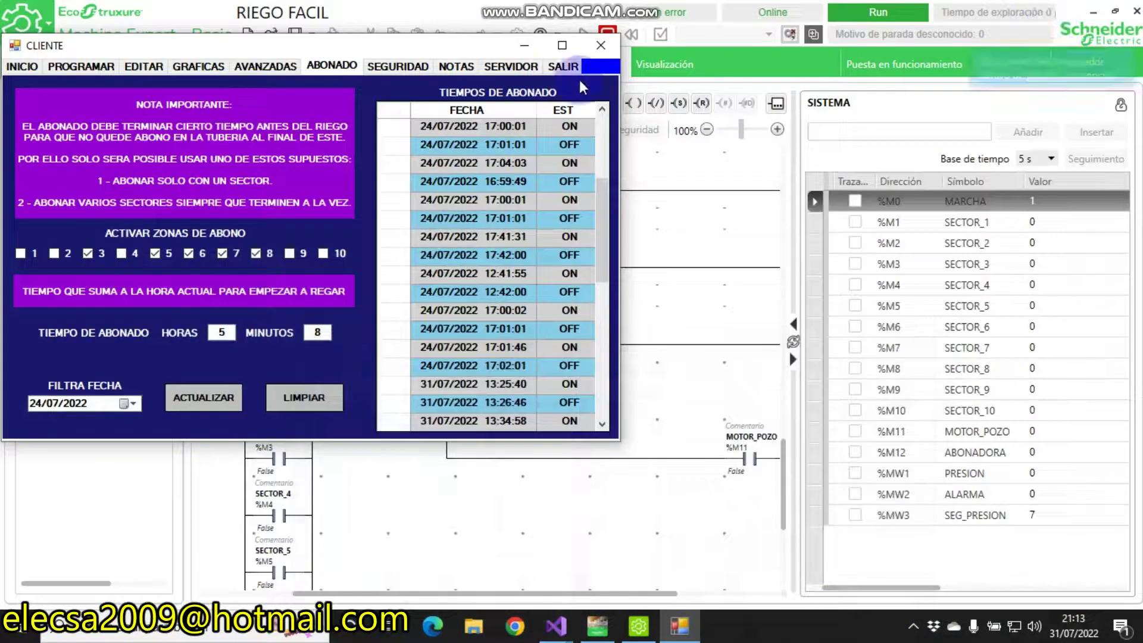
Close the client application and minimize the CLIENTE project and Machine Expert windows to reach the desktop.
{"action": "left_click", "coordinate": [600, 44]}
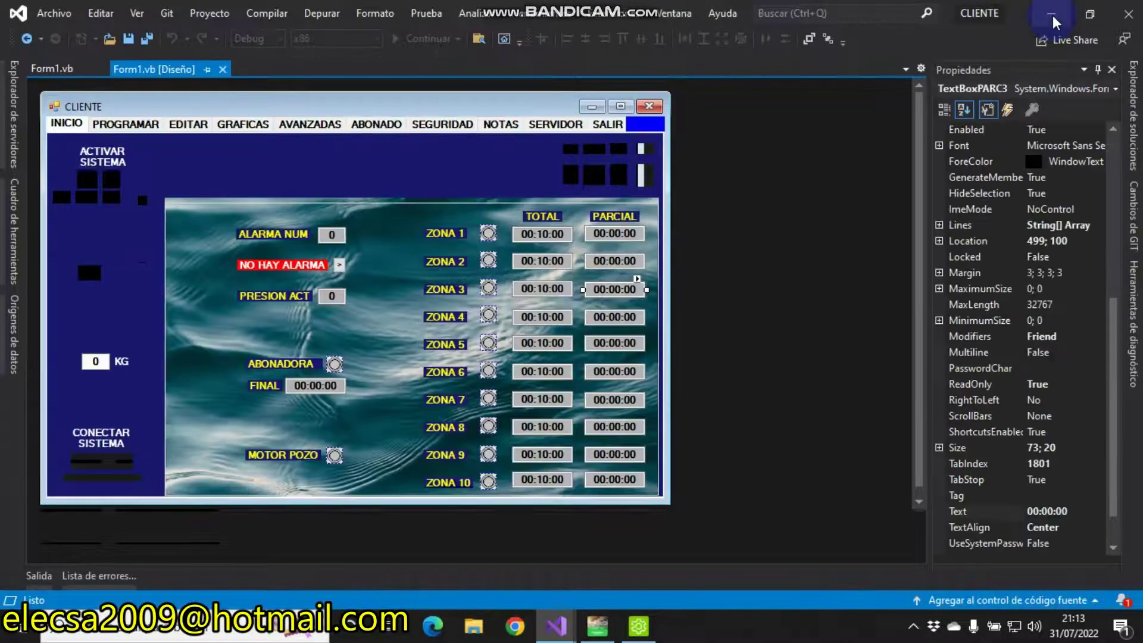
{"action": "left_click", "coordinate": [1053, 18]}
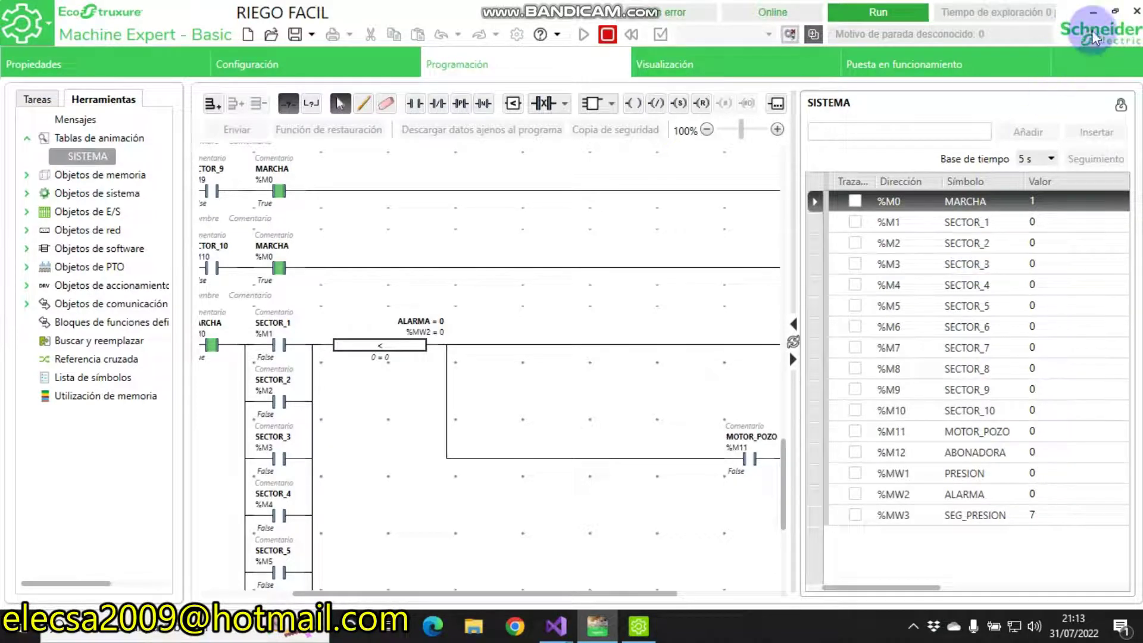
{"action": "left_click", "coordinate": [1094, 13]}
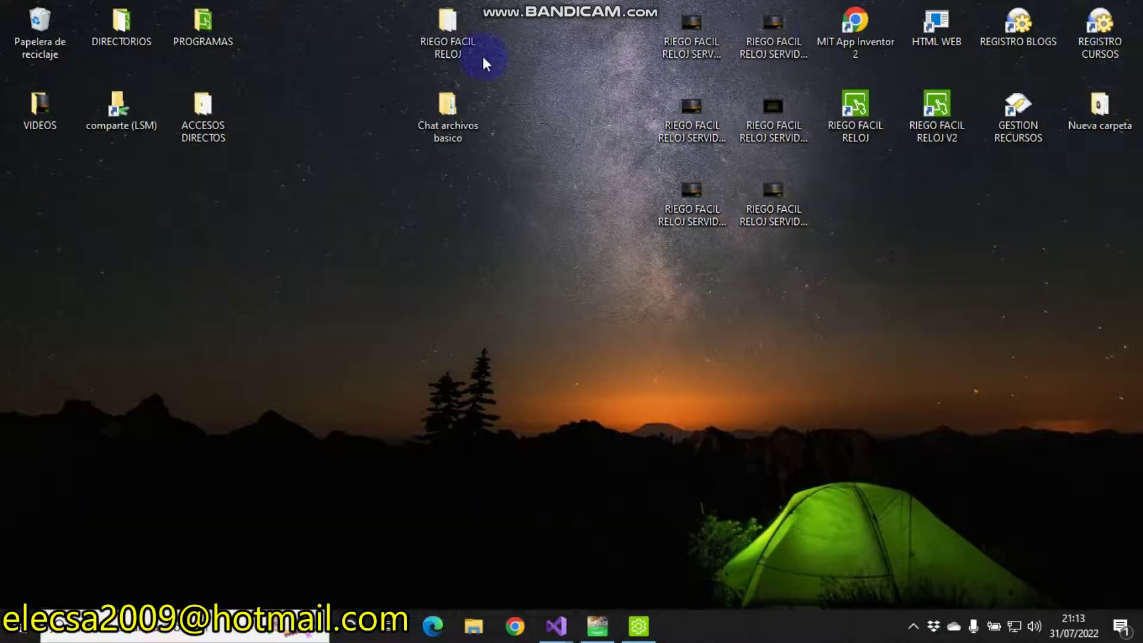
Open DATOS.txt from the RIEGO FACIL RELOJ project's RIEGO FACIL\bin\Debug folder and move its window aside.
{"action": "left_click", "coordinate": [463, 41]}
{"action": "double_click", "coordinate": [463, 42]}
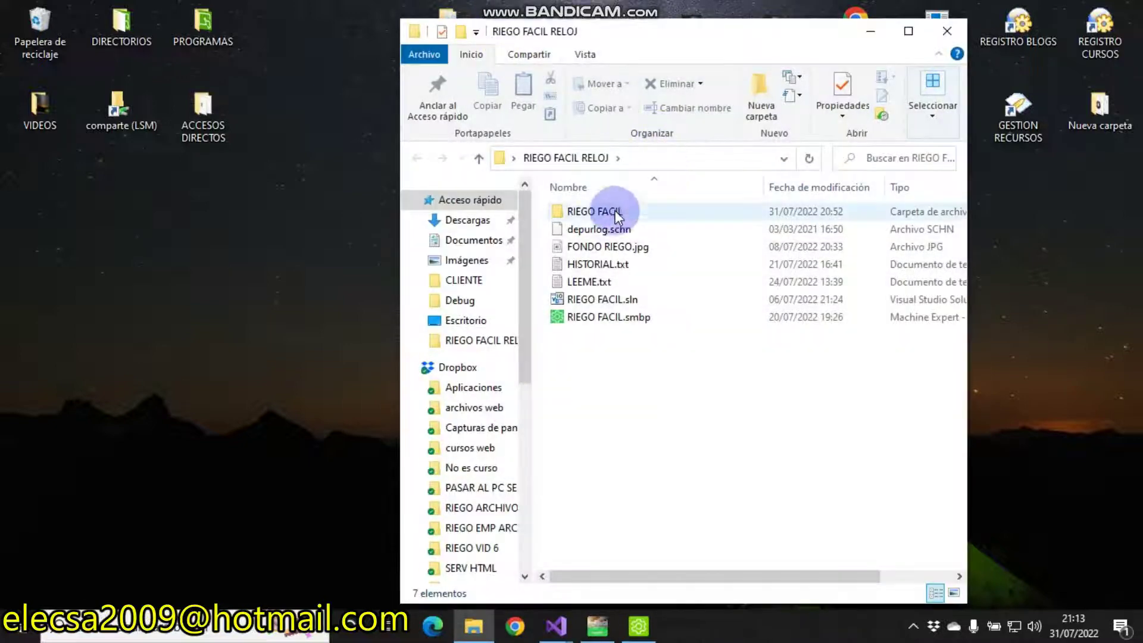
{"action": "double_click", "coordinate": [603, 211]}
{"action": "double_click", "coordinate": [603, 212]}
{"action": "double_click", "coordinate": [603, 213]}
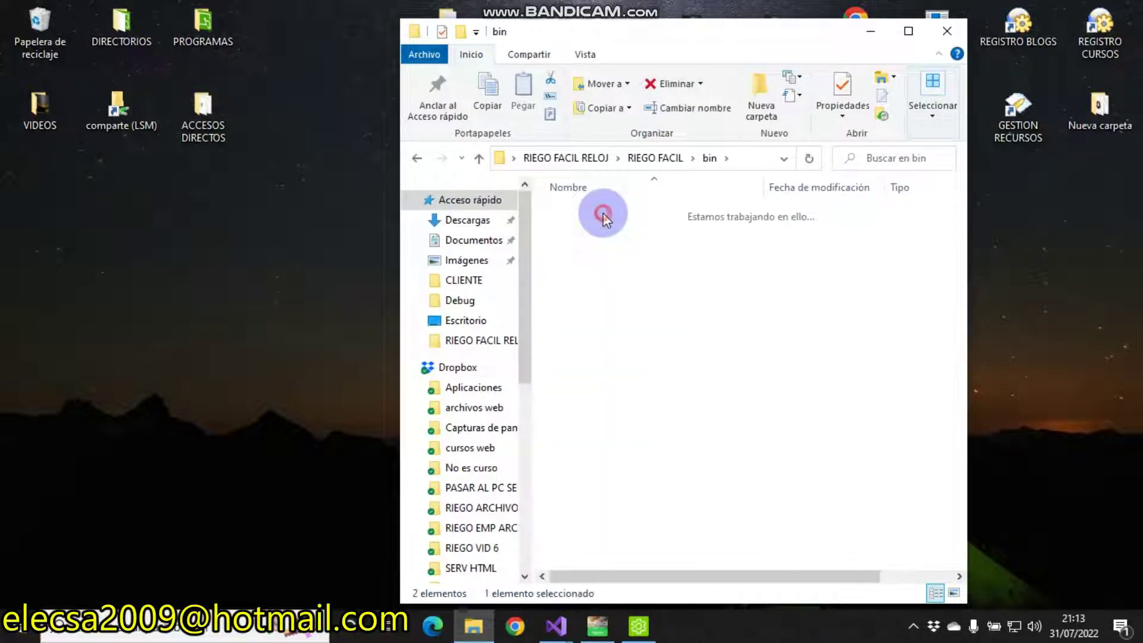
{"action": "double_click", "coordinate": [603, 213]}
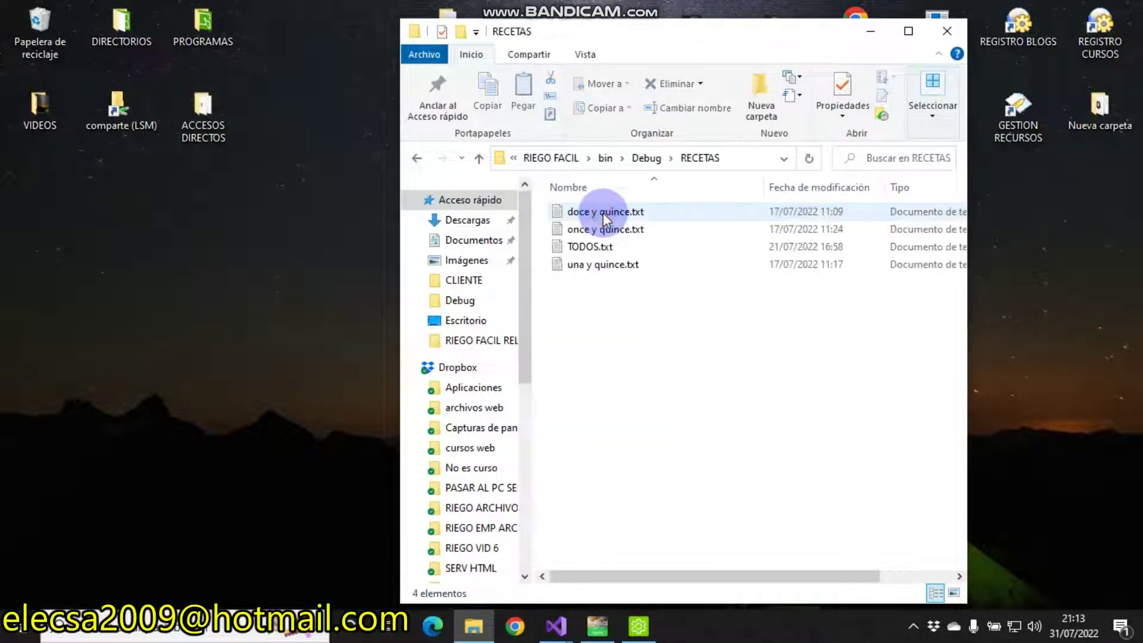
{"action": "left_click", "coordinate": [416, 159]}
{"action": "double_click", "coordinate": [587, 264]}
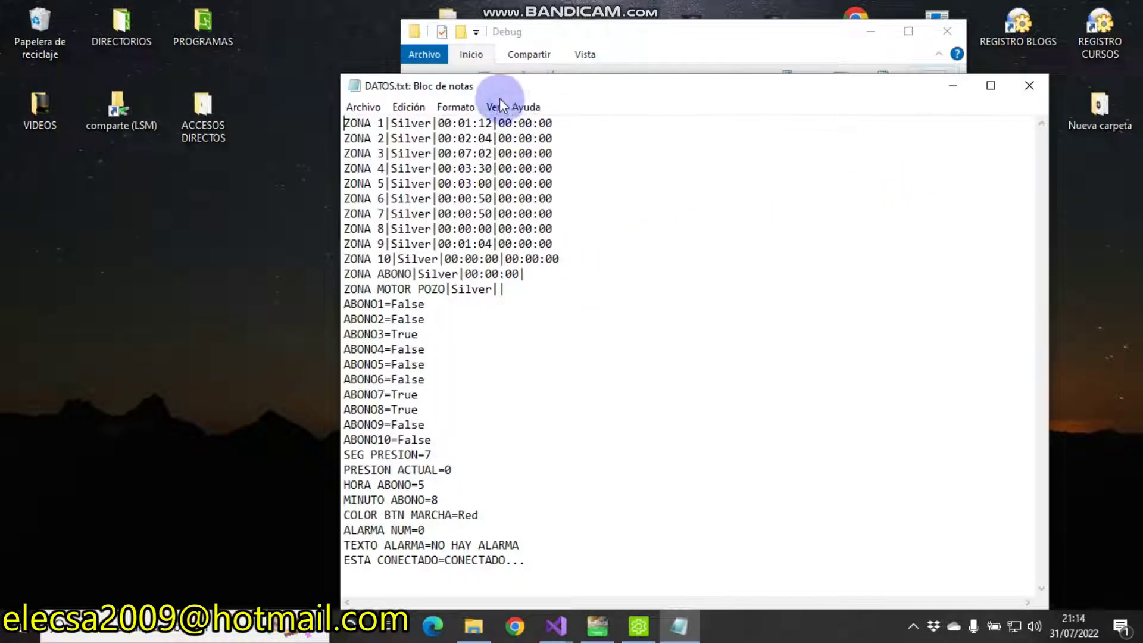
{"action": "left_click_drag", "start_coordinate": [494, 93], "coordinate": [839, 58]}
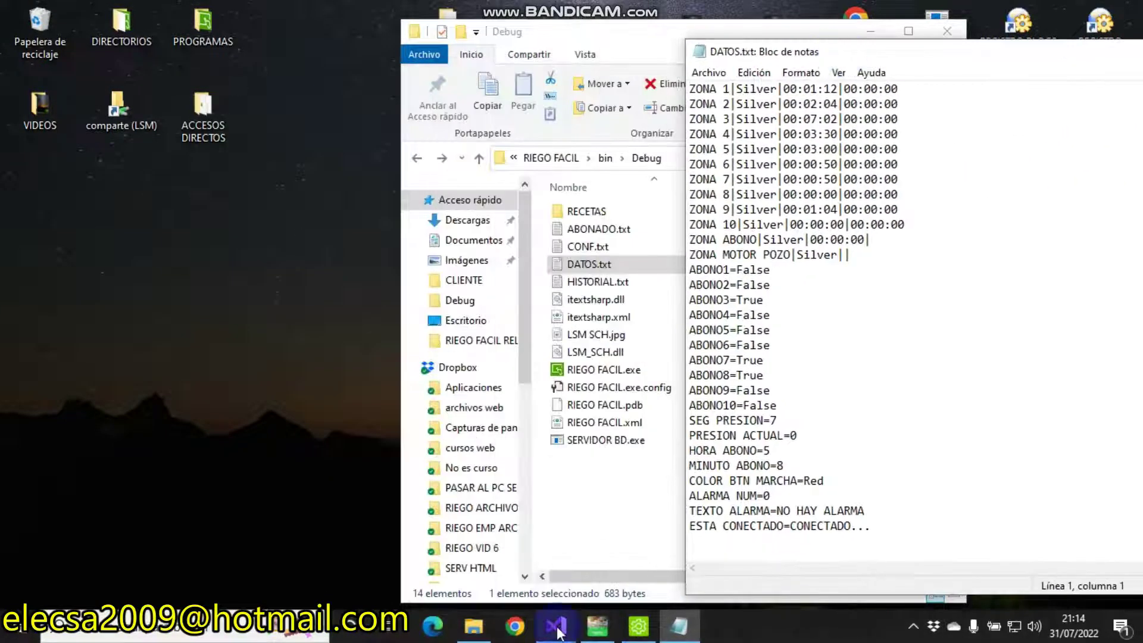
Switch to the RIEGO FACIL project in Visual Studio, run the server application again and minimize Visual Studio.
{"action": "mouse_move", "coordinate": [558, 632]}
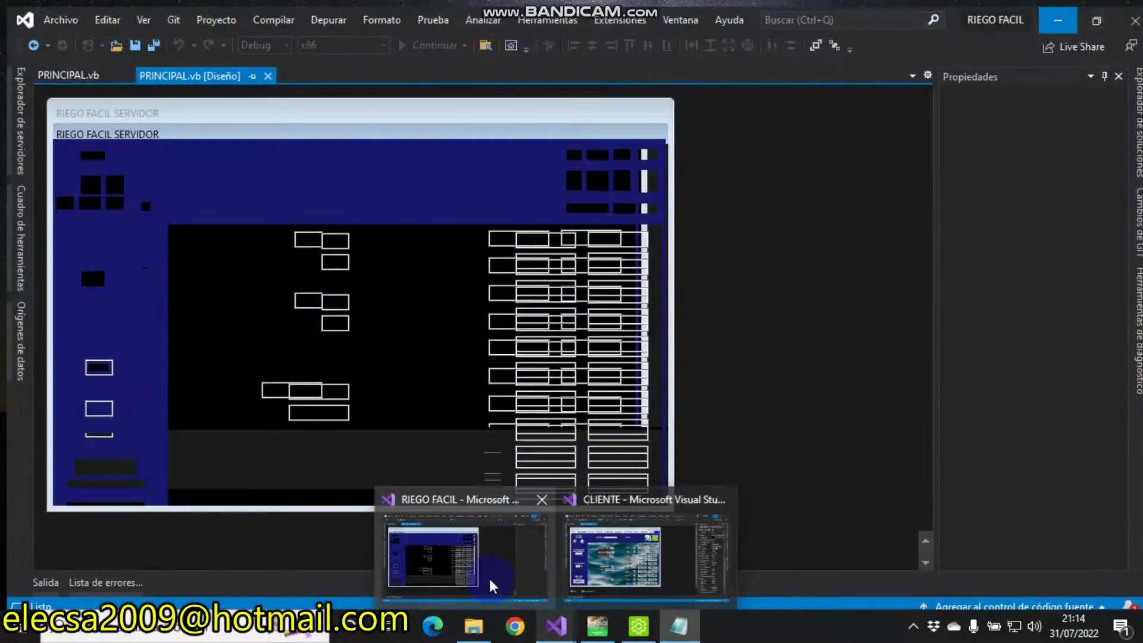
{"action": "left_click", "coordinate": [489, 578]}
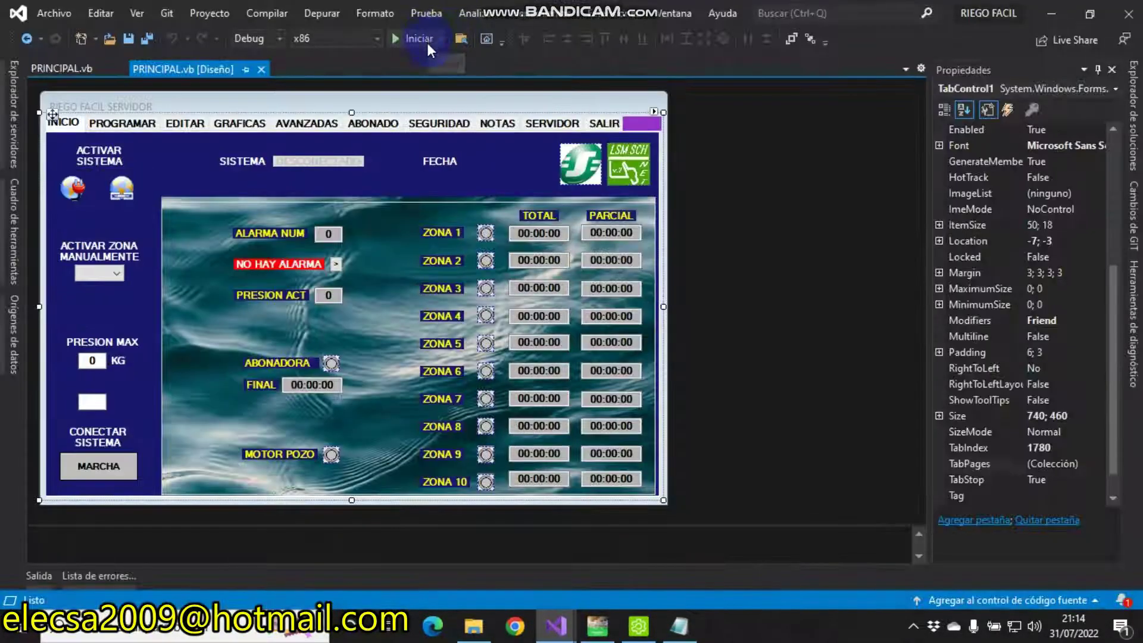
{"action": "left_click", "coordinate": [423, 39]}
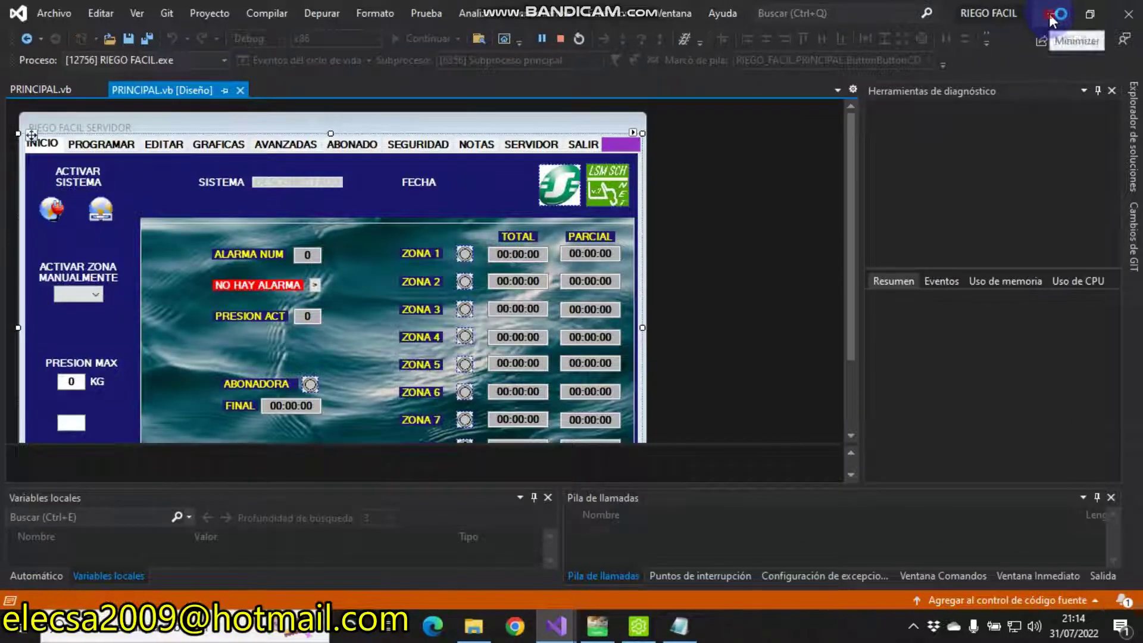
{"action": "left_click", "coordinate": [1052, 13]}
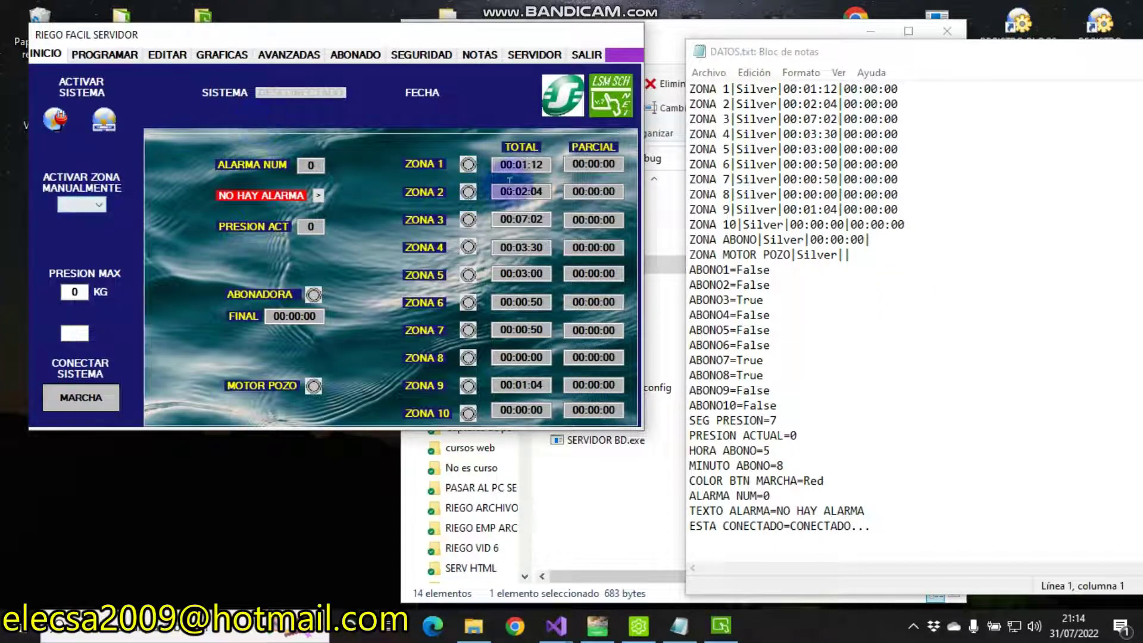
Compare the restarted server's zone total times with the values in DATOS.txt and close the text file.
{"action": "left_click", "coordinate": [552, 219]}
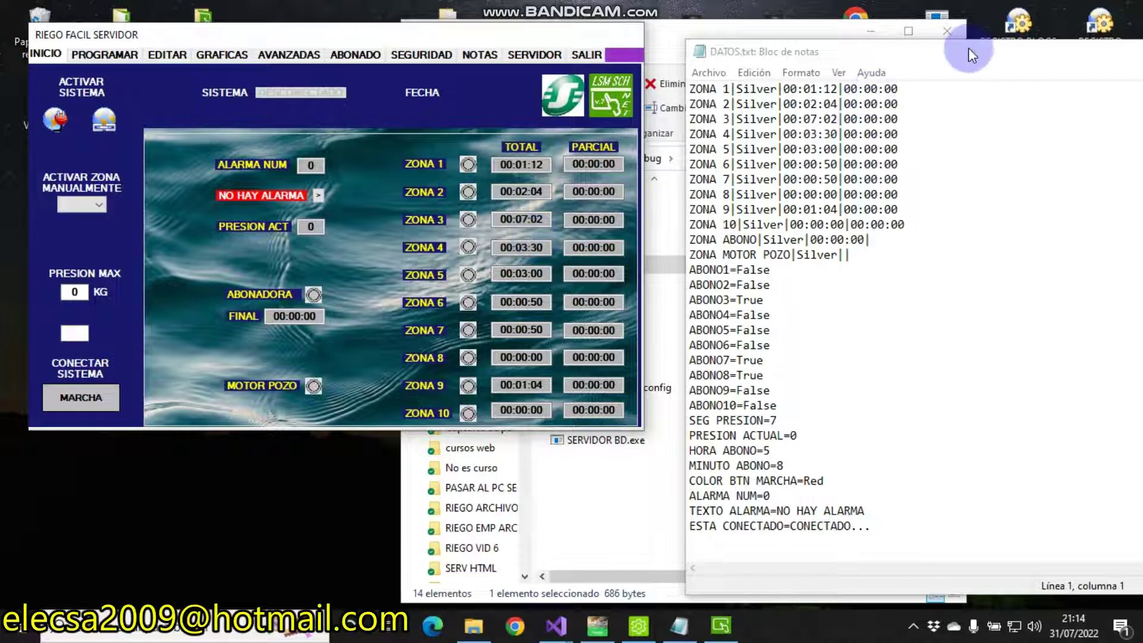
{"action": "left_click_drag", "start_coordinate": [969, 48], "coordinate": [838, 83]}
{"action": "left_click_drag", "start_coordinate": [941, 90], "coordinate": [756, 102]}
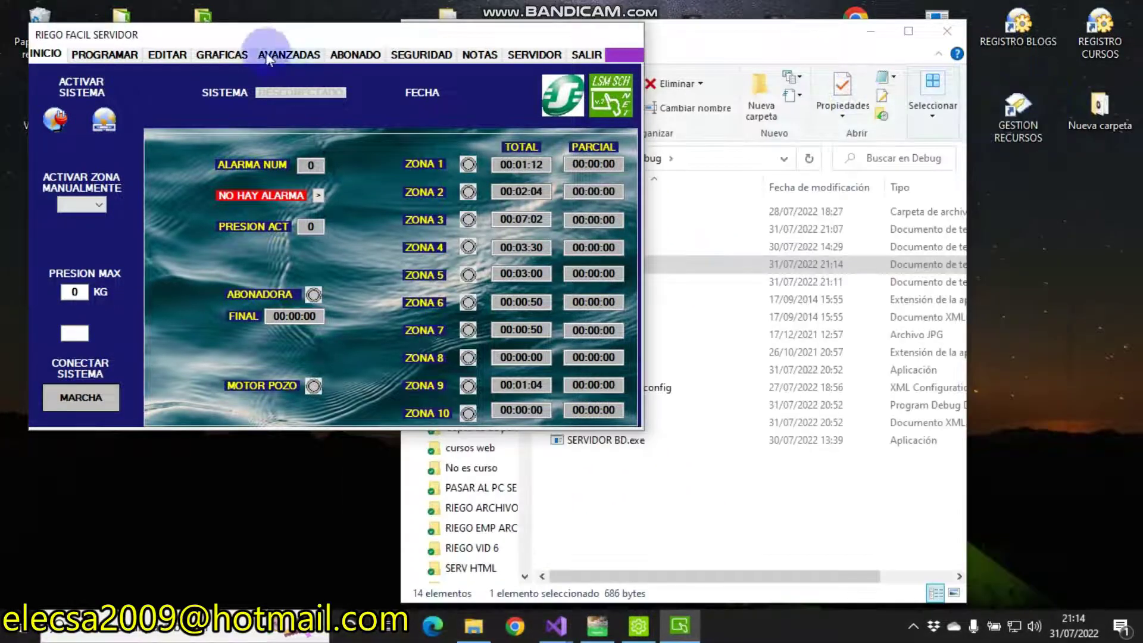
Place the server window and the Debug folder window side by side, and activate the server's connection to the system.
{"action": "left_click_drag", "start_coordinate": [252, 37], "coordinate": [244, 62]}
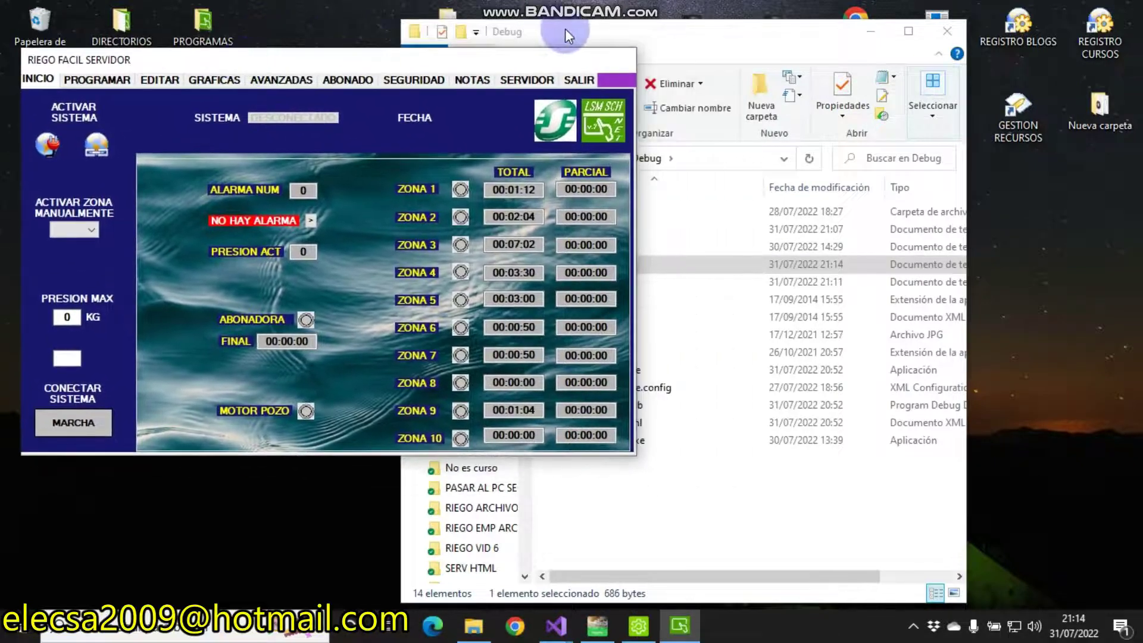
{"action": "left_click_drag", "start_coordinate": [565, 28], "coordinate": [808, 39]}
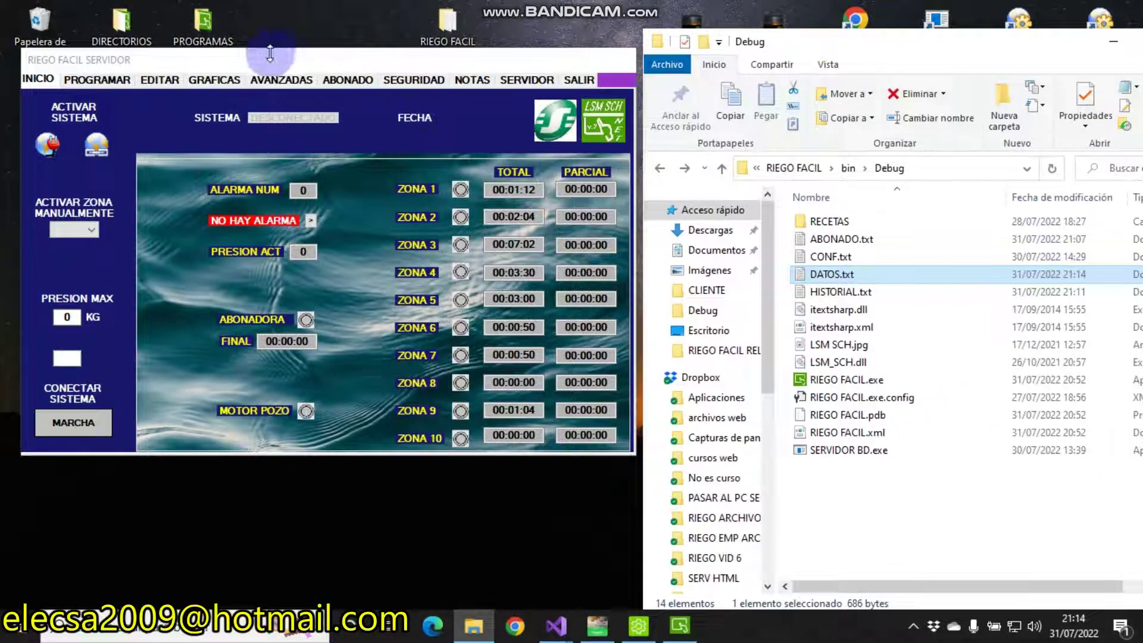
{"action": "left_click_drag", "start_coordinate": [265, 63], "coordinate": [318, 45]}
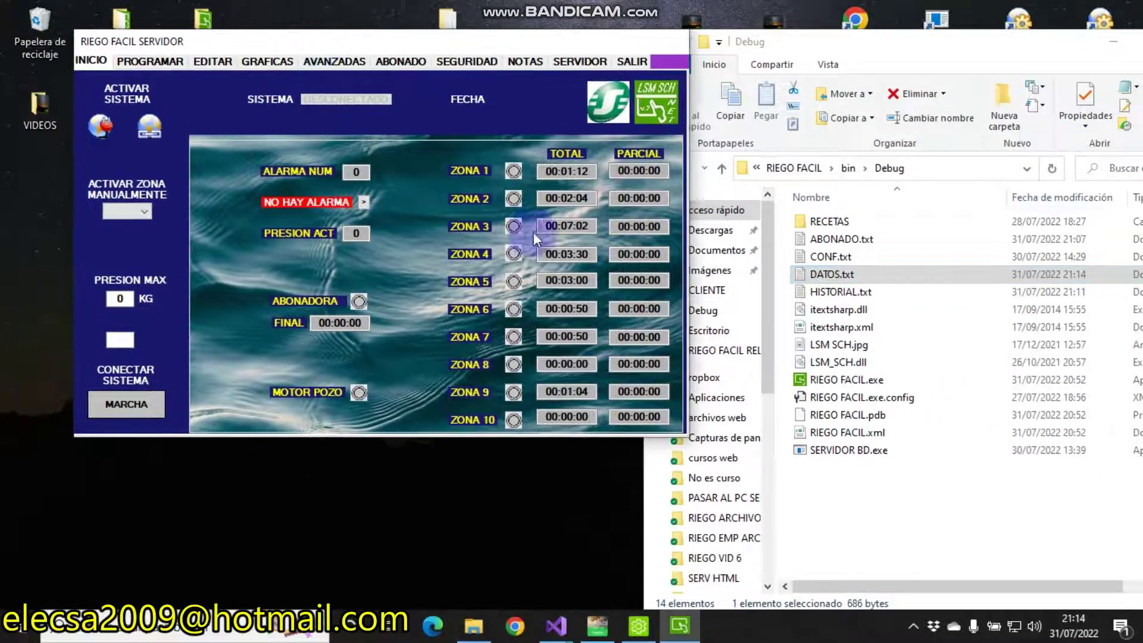
{"action": "left_click", "coordinate": [97, 127]}
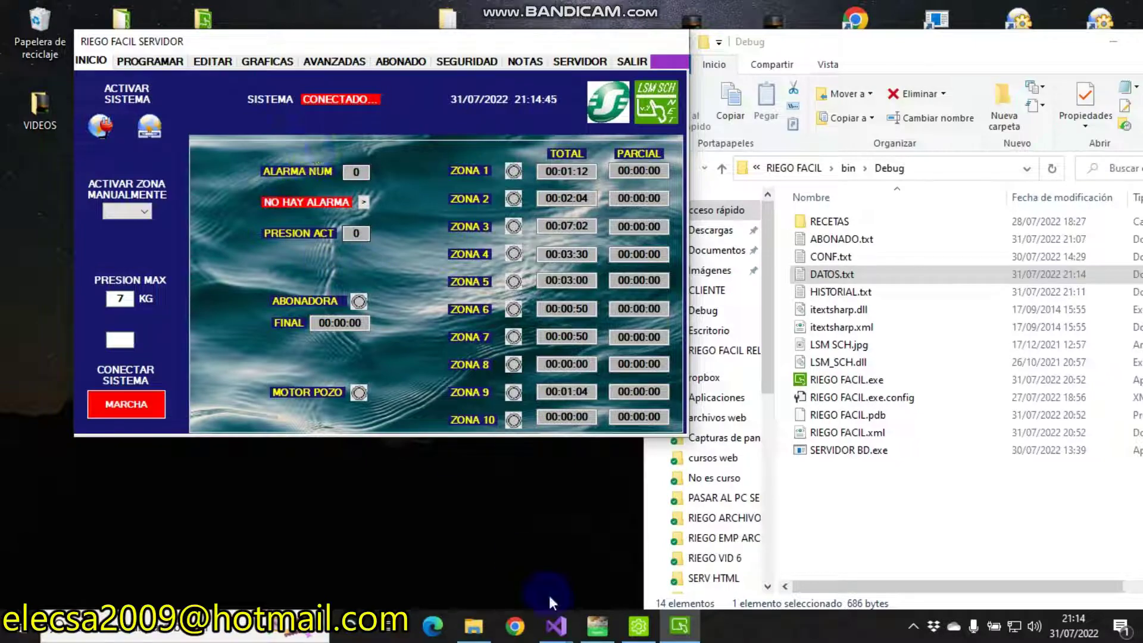
Switch to the CLIENTE project in Visual Studio, run the client application and minimize Visual Studio.
{"action": "mouse_move", "coordinate": [555, 625]}
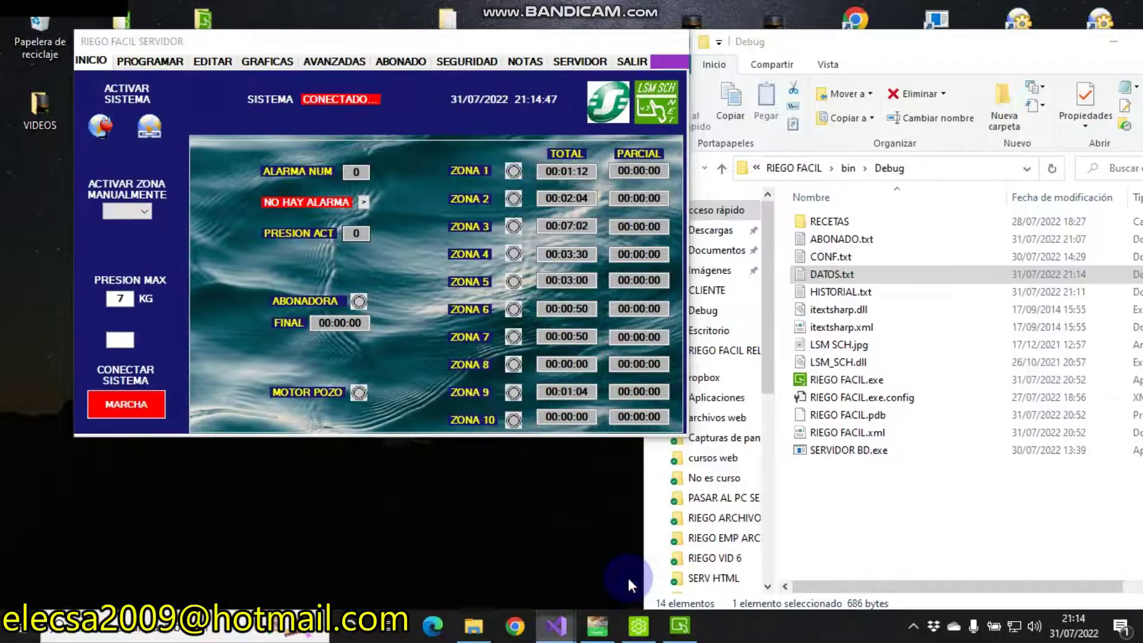
{"action": "left_click", "coordinate": [627, 577]}
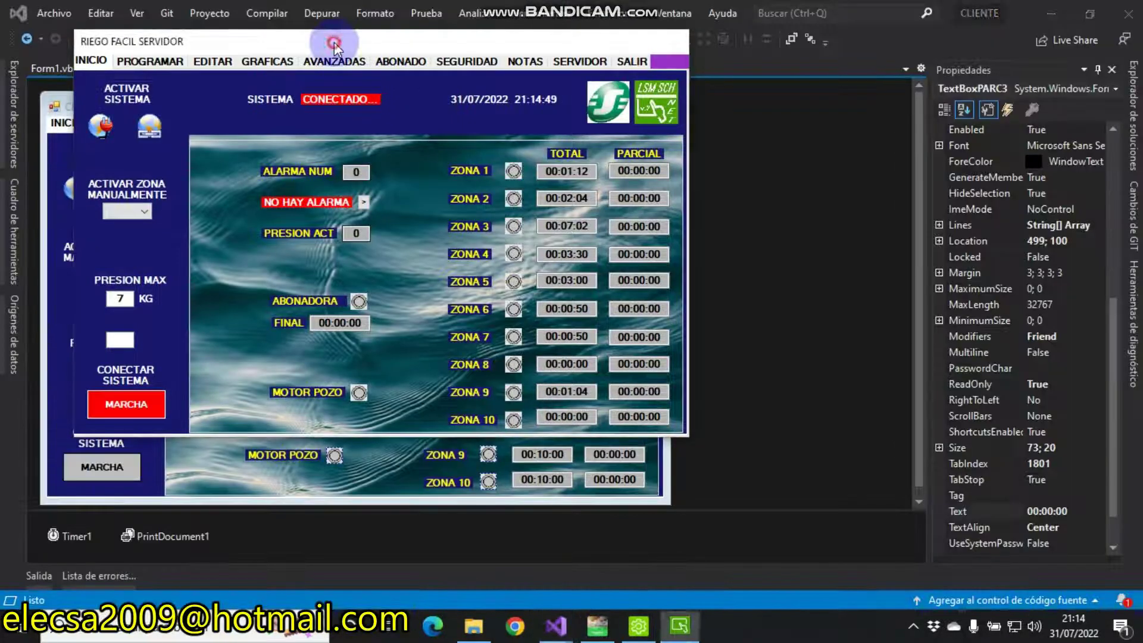
{"action": "left_click_drag", "start_coordinate": [334, 42], "coordinate": [473, 130]}
{"action": "left_click", "coordinate": [409, 40]}
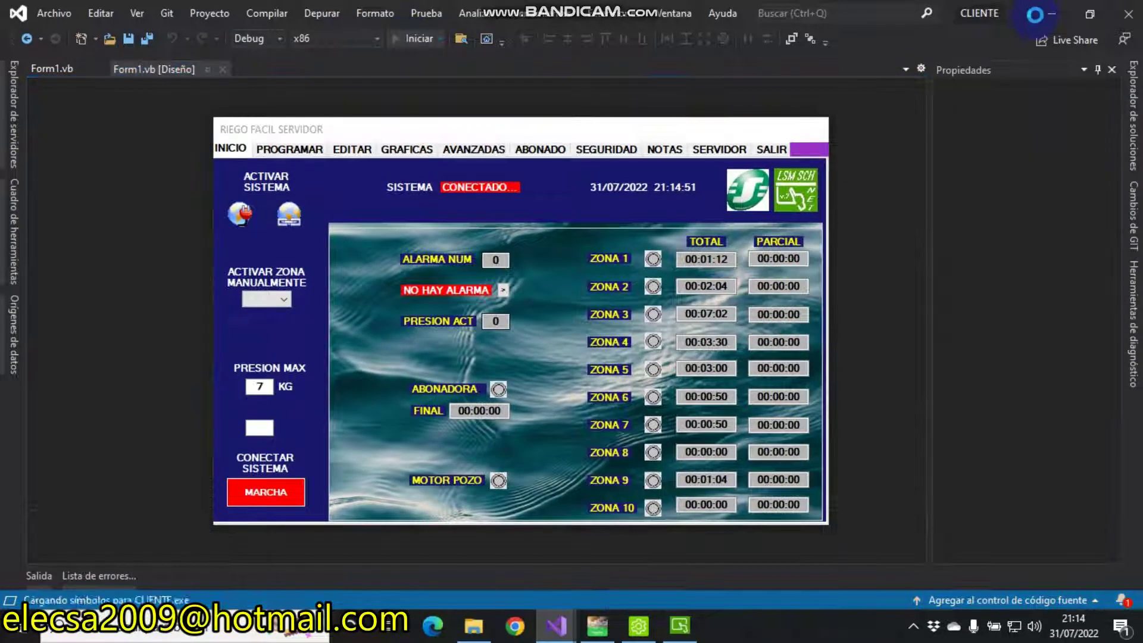
{"action": "left_click", "coordinate": [1051, 15]}
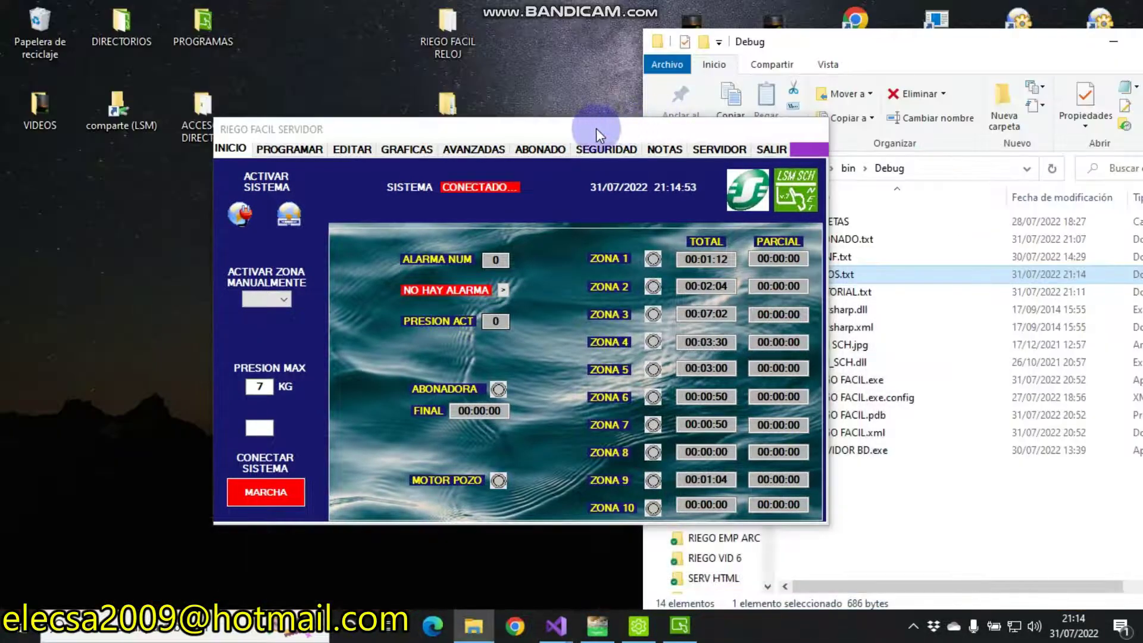
Move the server window clear of the client and start the server's communication on port 44566.
{"action": "left_click_drag", "start_coordinate": [596, 127], "coordinate": [941, 51]}
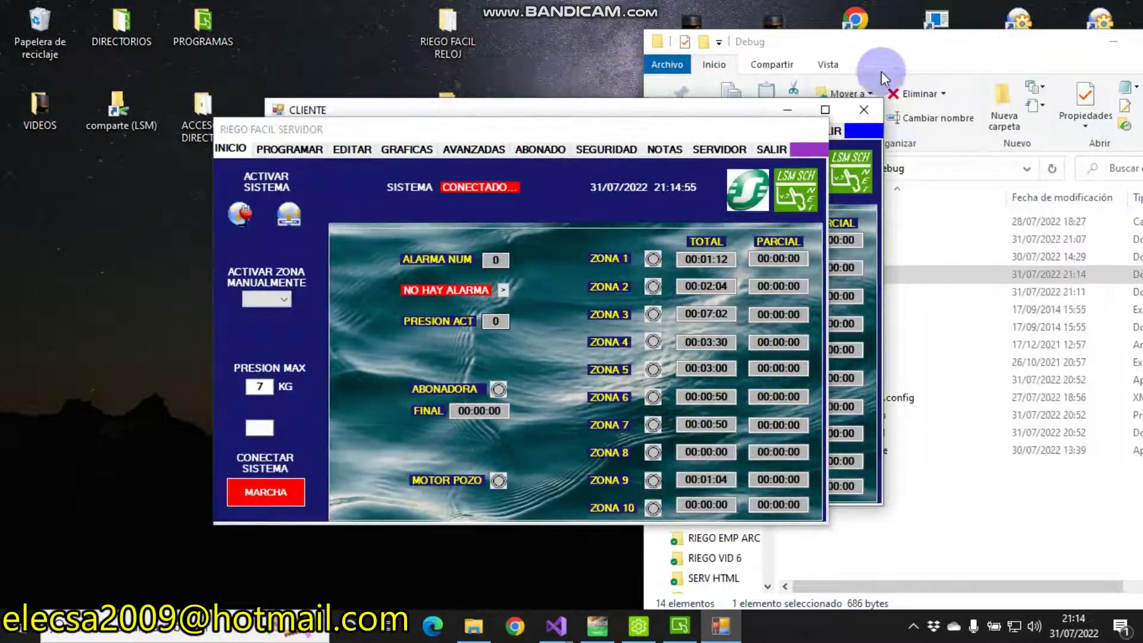
{"action": "left_click_drag", "start_coordinate": [689, 138], "coordinate": [998, 59]}
{"action": "left_click", "coordinate": [1001, 69]}
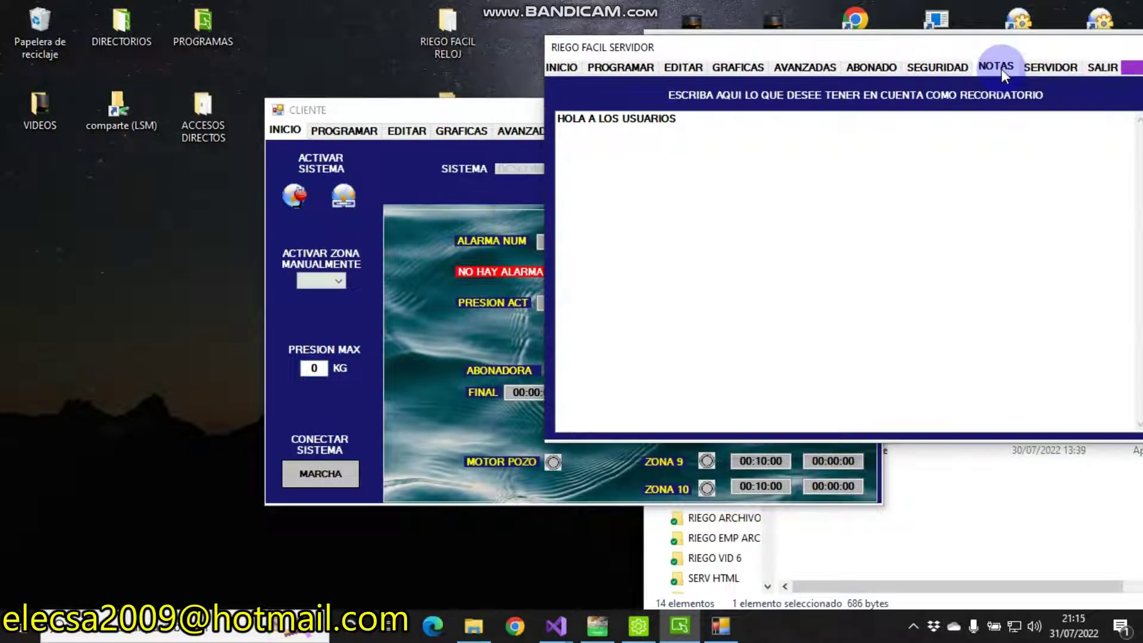
{"action": "left_click", "coordinate": [1051, 69]}
{"action": "left_click", "coordinate": [984, 154]}
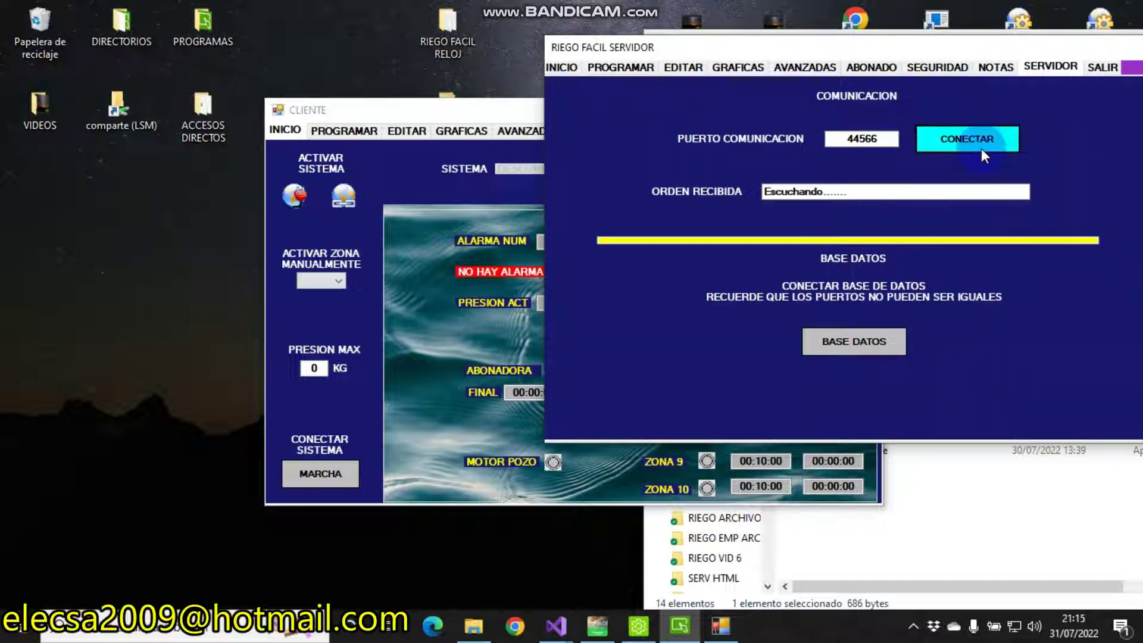
Move the client window beside the server, connect it to the server's communication and return both applications to their INICIO pages.
{"action": "left_click_drag", "start_coordinate": [423, 116], "coordinate": [194, 44]}
{"action": "left_click", "coordinate": [526, 64]}
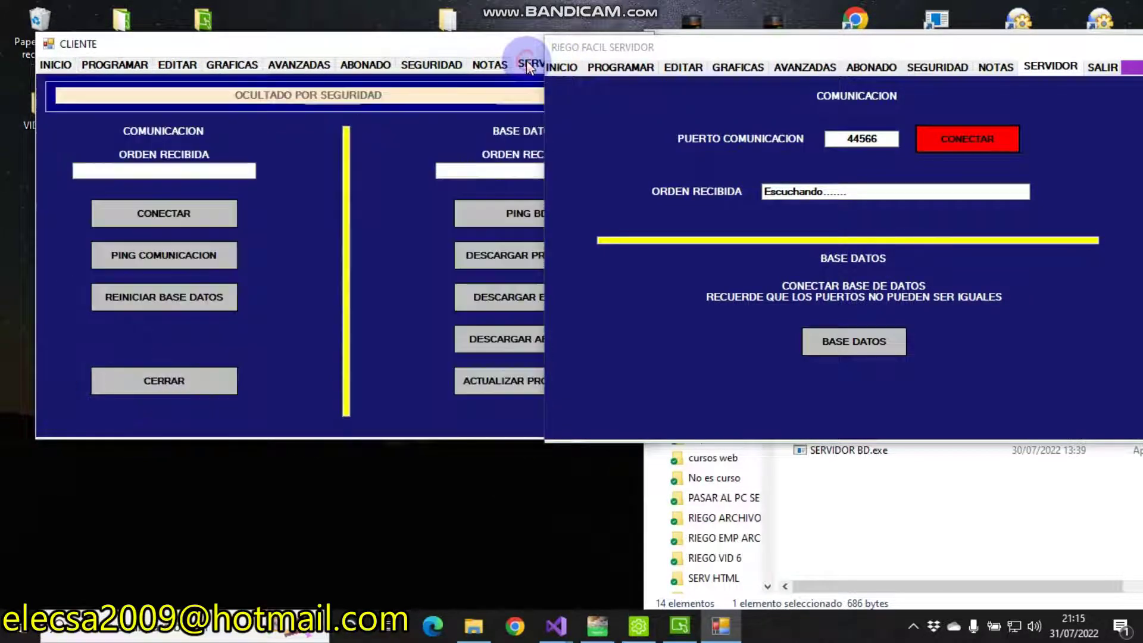
{"action": "left_click", "coordinate": [221, 214]}
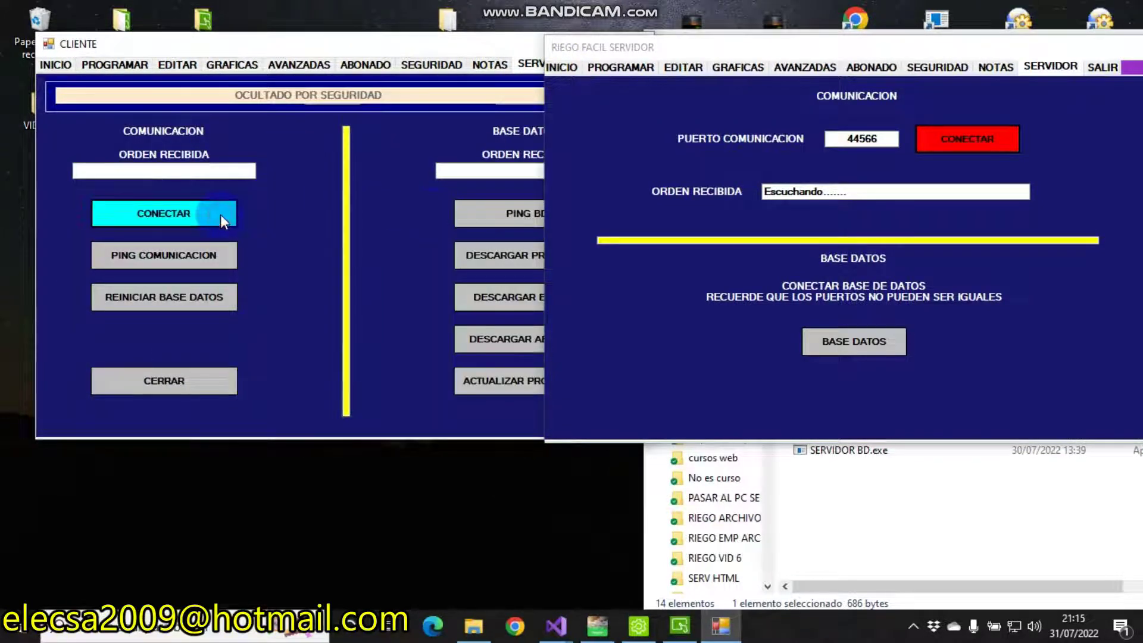
{"action": "left_click", "coordinate": [61, 69]}
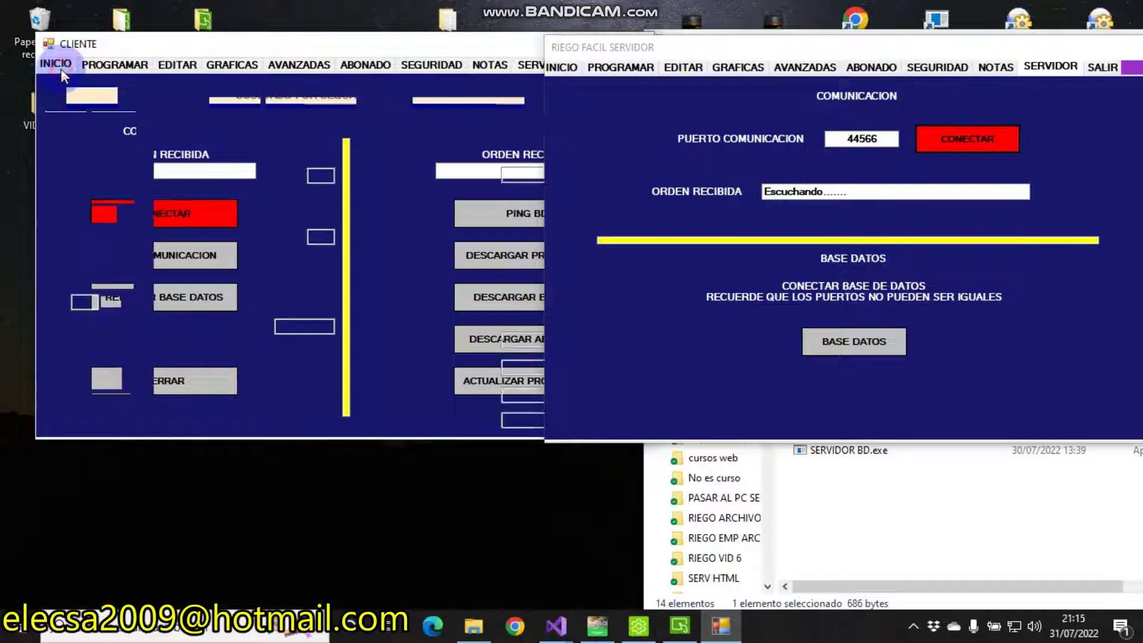
{"action": "left_click", "coordinate": [560, 67]}
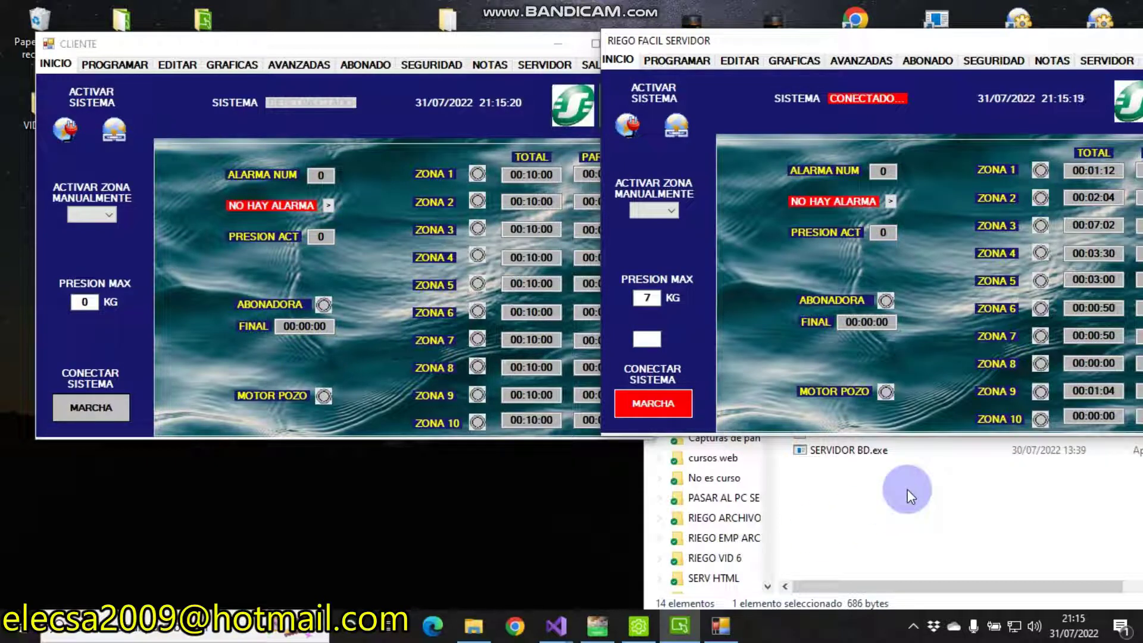
Place the TM221CE24R simulator below the client, pulse its input 2 to trigger an alarm and reset that alarm from the client.
{"action": "left_click", "coordinate": [334, 236]}
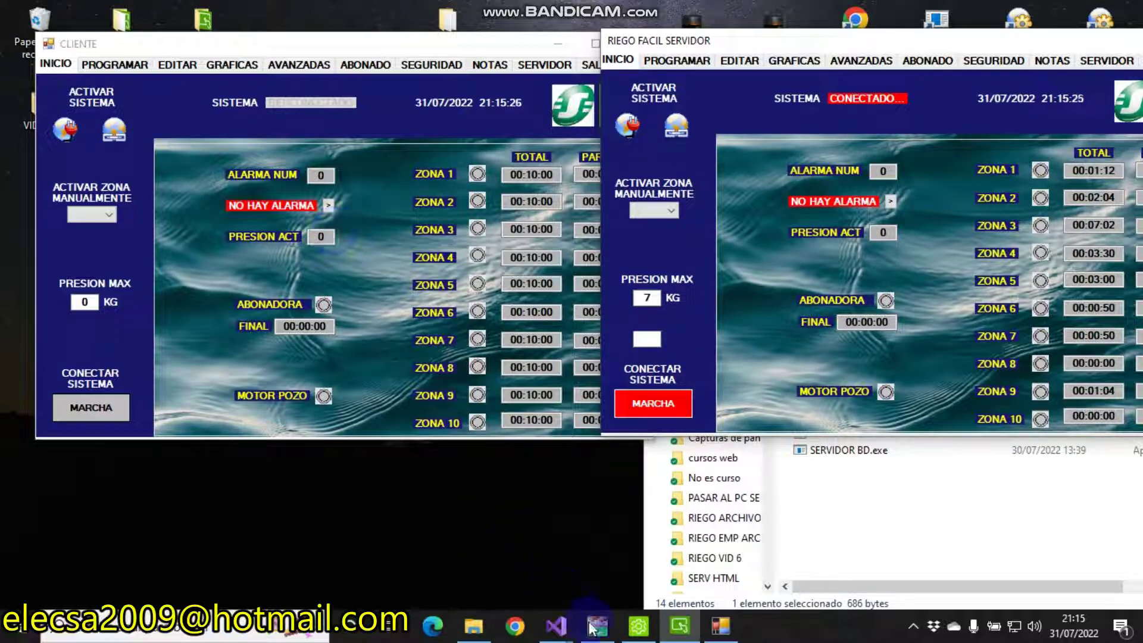
{"action": "left_click", "coordinate": [636, 628]}
{"action": "left_click_drag", "start_coordinate": [170, 406], "coordinate": [184, 450]}
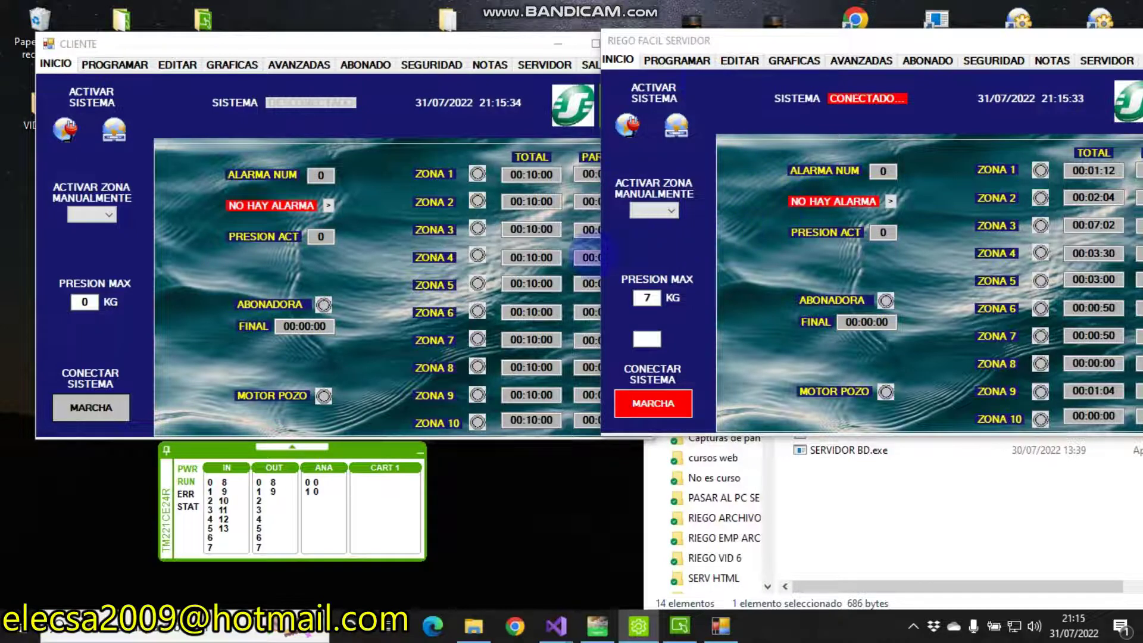
{"action": "left_click", "coordinate": [211, 503]}
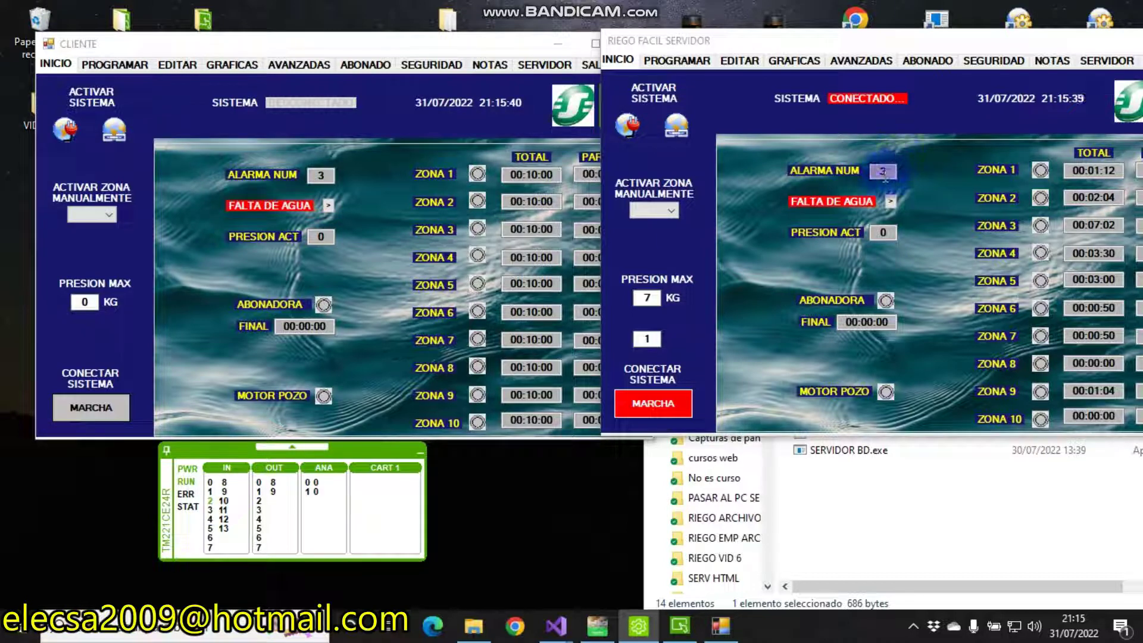
{"action": "left_click", "coordinate": [210, 507]}
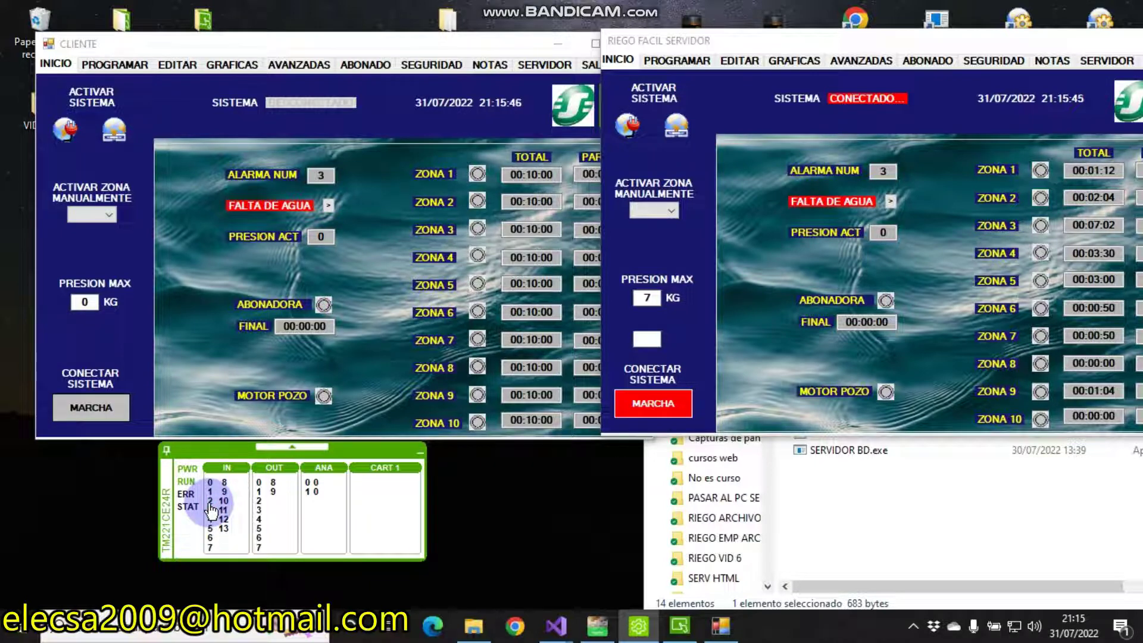
{"action": "left_click", "coordinate": [328, 205]}
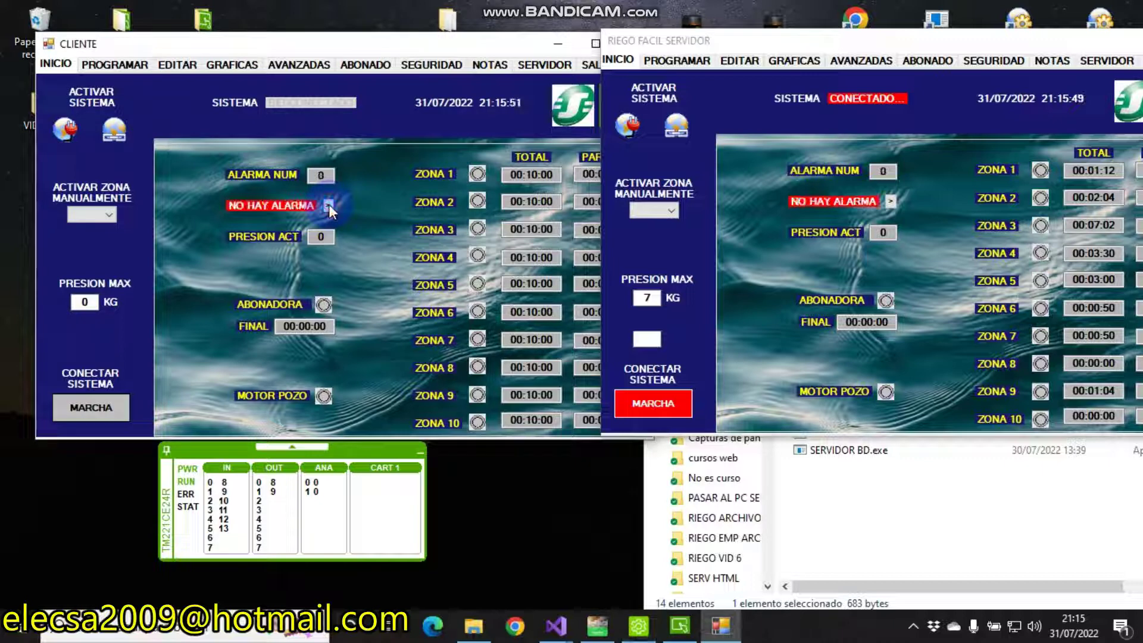
{"action": "left_click", "coordinate": [912, 172]}
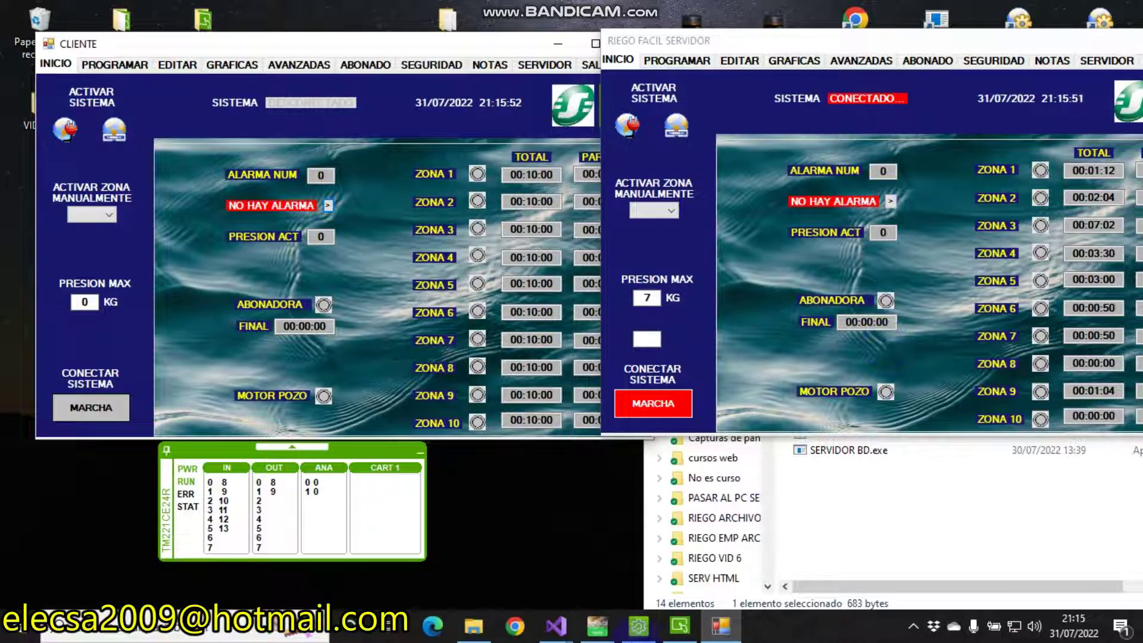
With Machine Expert shown behind the client and server, pulse simulator input 1 and reset the resulting alarm from the client.
{"action": "mouse_move", "coordinate": [609, 637]}
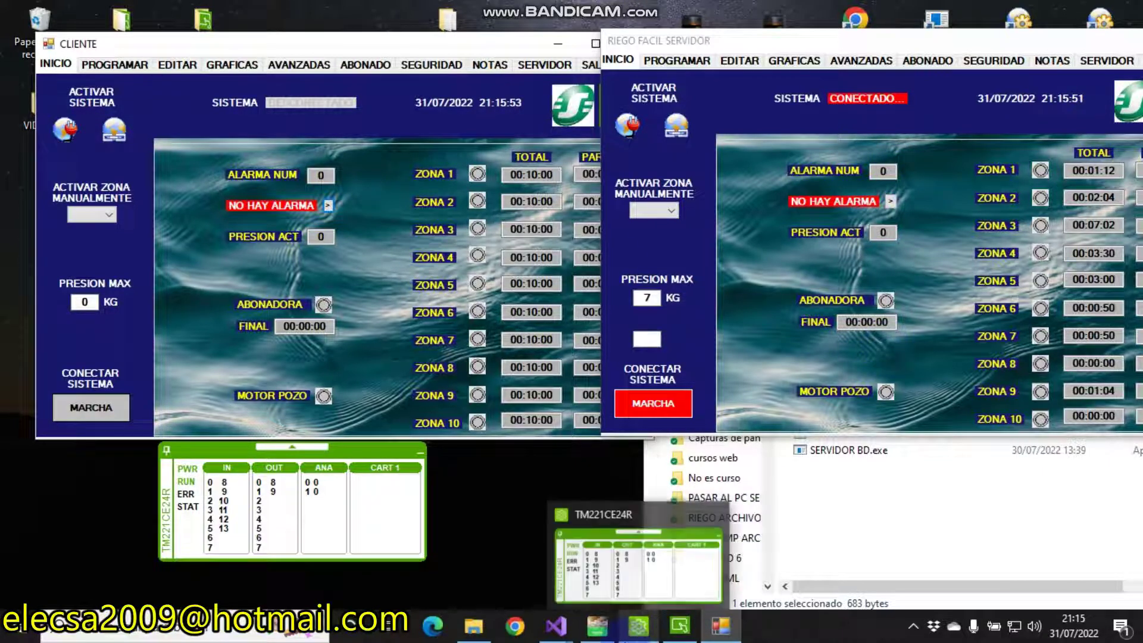
{"action": "left_click", "coordinate": [610, 637]}
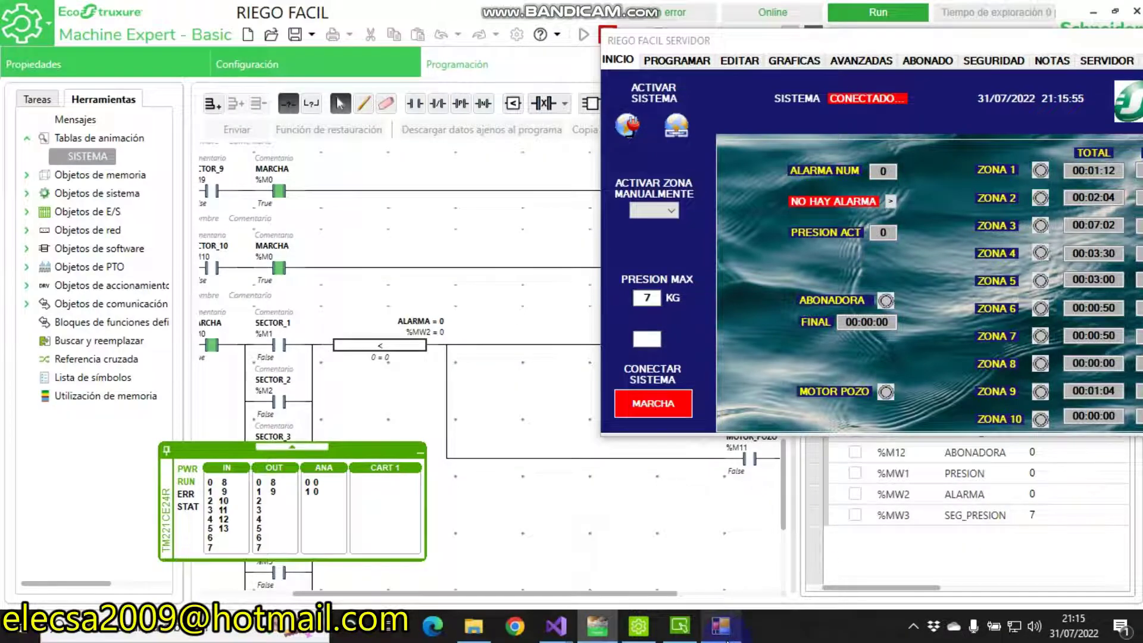
{"action": "mouse_move", "coordinate": [721, 625]}
{"action": "left_click", "coordinate": [717, 588]}
{"action": "left_click", "coordinate": [376, 35]}
{"action": "left_click_drag", "start_coordinate": [375, 40], "coordinate": [347, 36]}
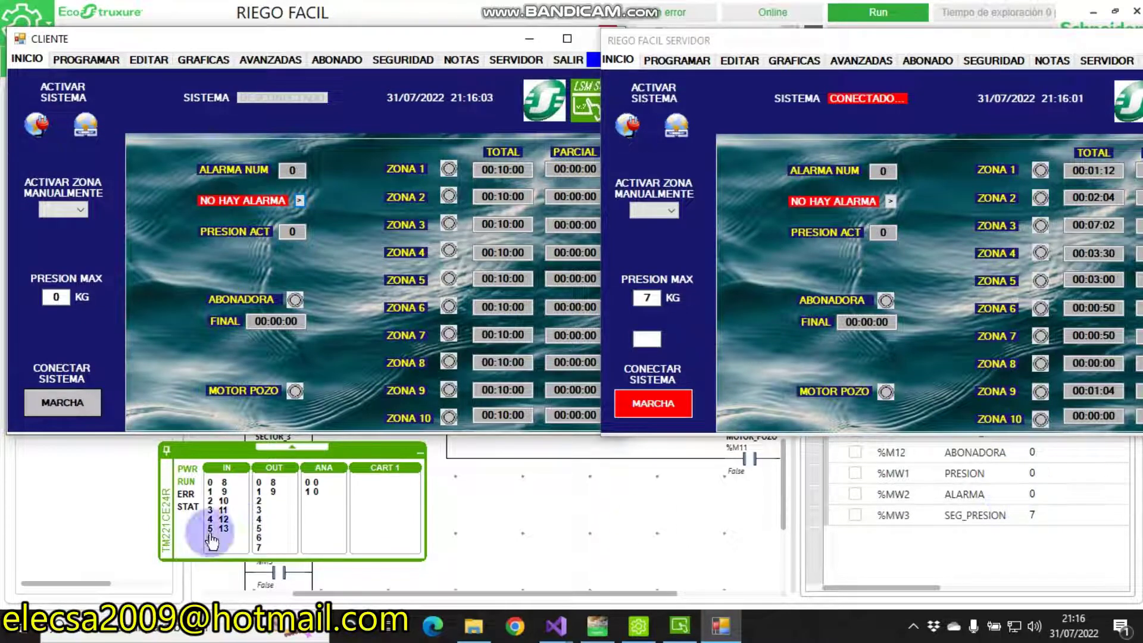
{"action": "left_click", "coordinate": [210, 492]}
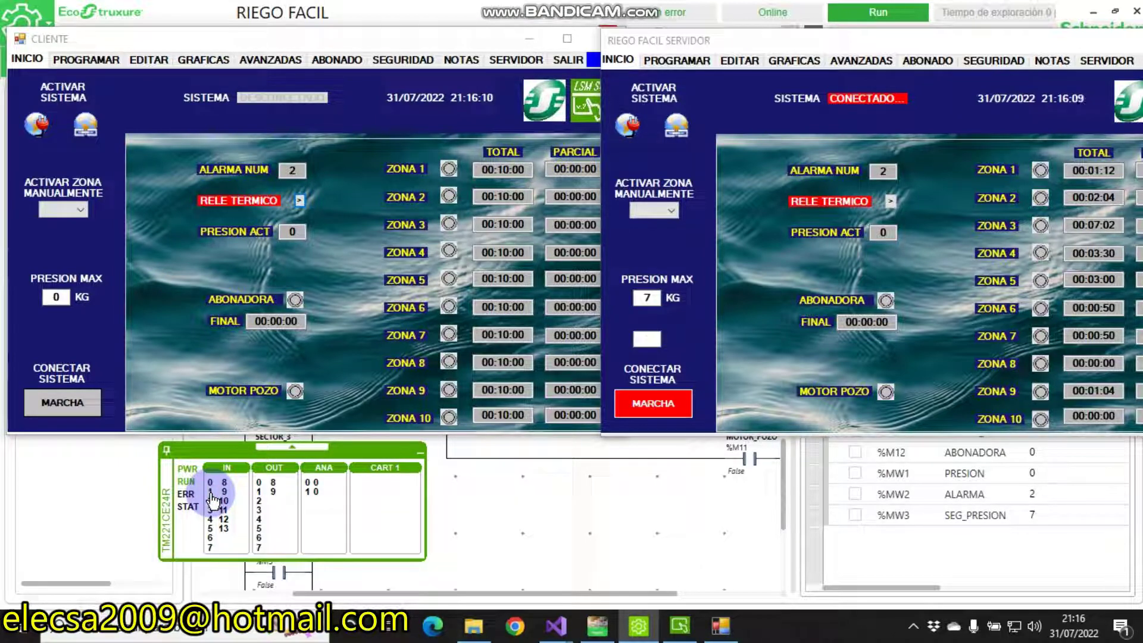
{"action": "left_click", "coordinate": [300, 201]}
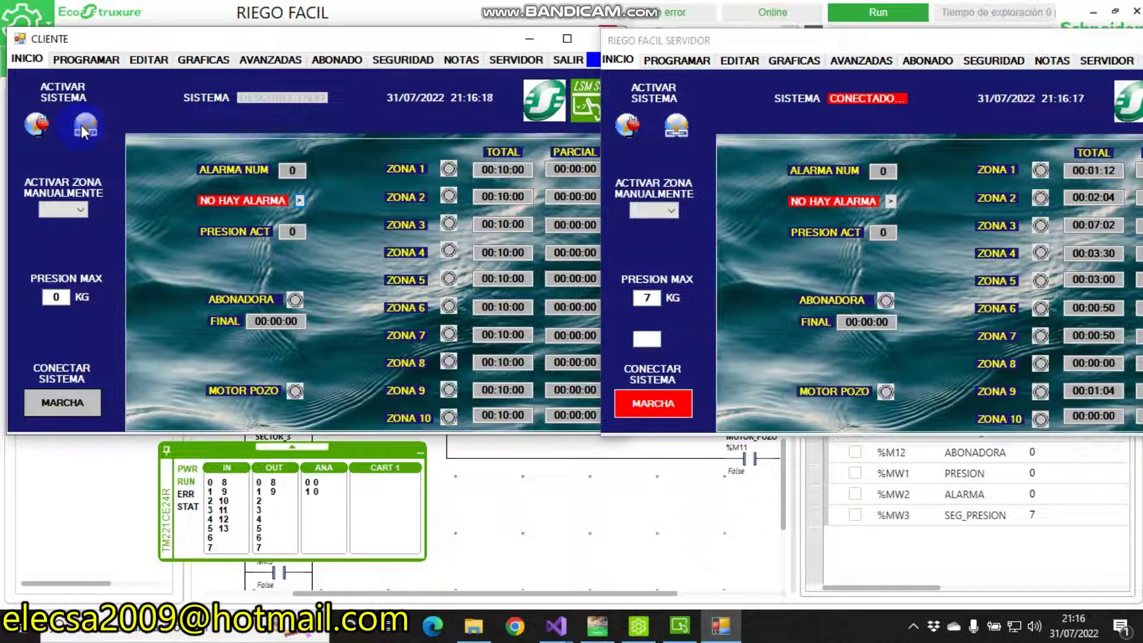
Set the client's PRESION MAX to 3 KG and activate MARCHA from the client.
{"action": "left_click", "coordinate": [60, 292]}
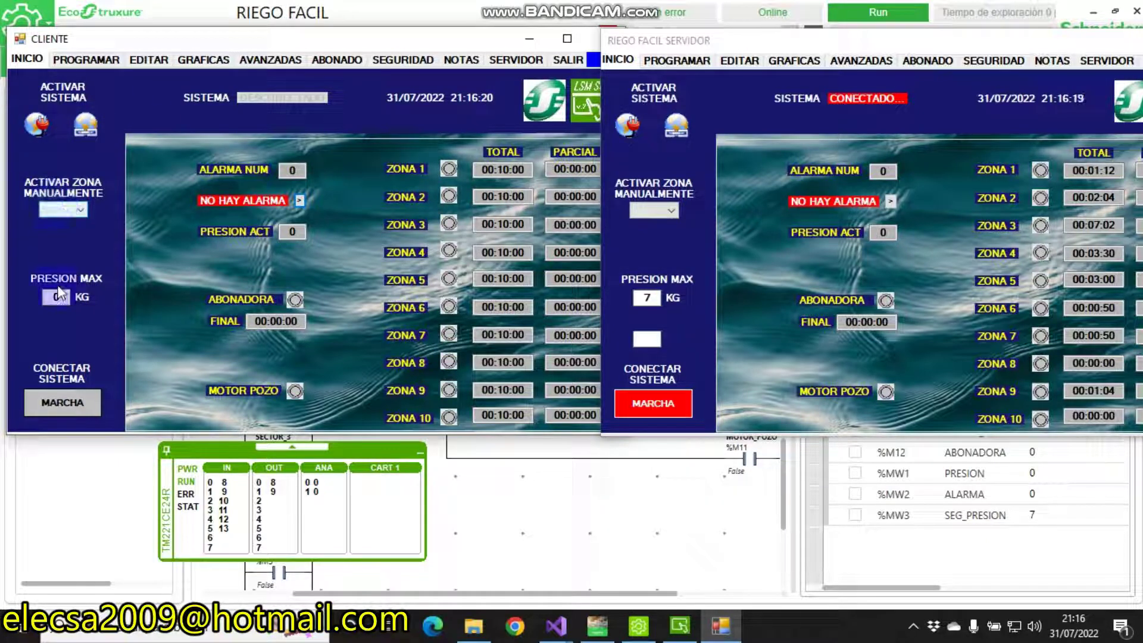
{"action": "left_click_drag", "start_coordinate": [60, 291], "coordinate": [46, 297]}
{"action": "type", "text": "3"}
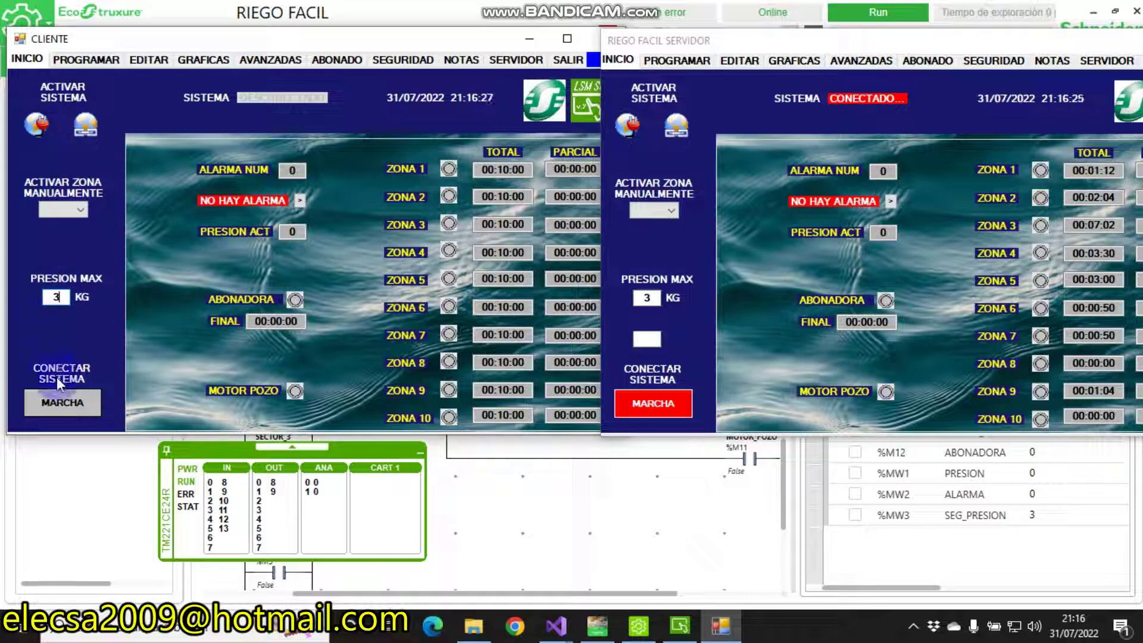
{"action": "left_click", "coordinate": [61, 397]}
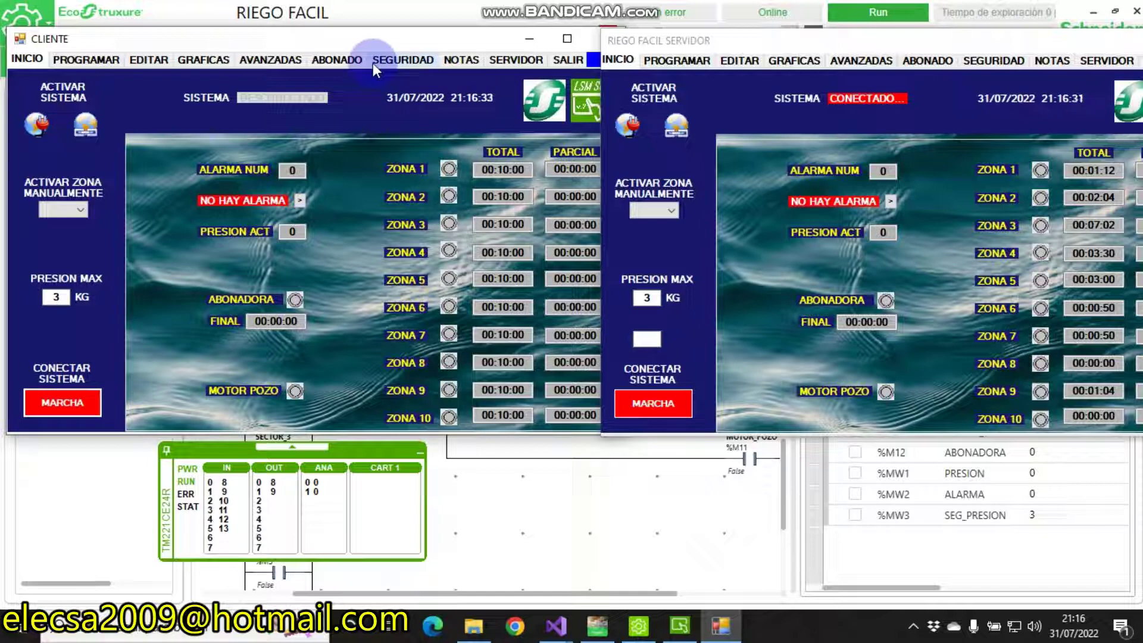
View the client's zone times chart before closing the client, and minimize the CLIENTE project and Machine Expert windows.
{"action": "left_click", "coordinate": [221, 58]}
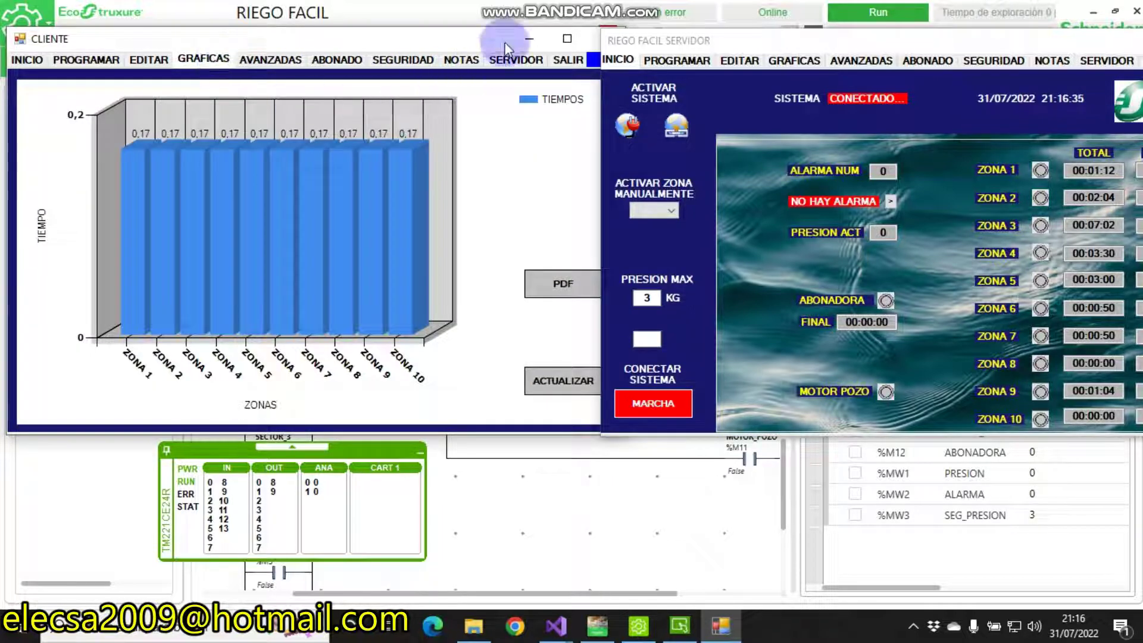
{"action": "left_click", "coordinate": [594, 42]}
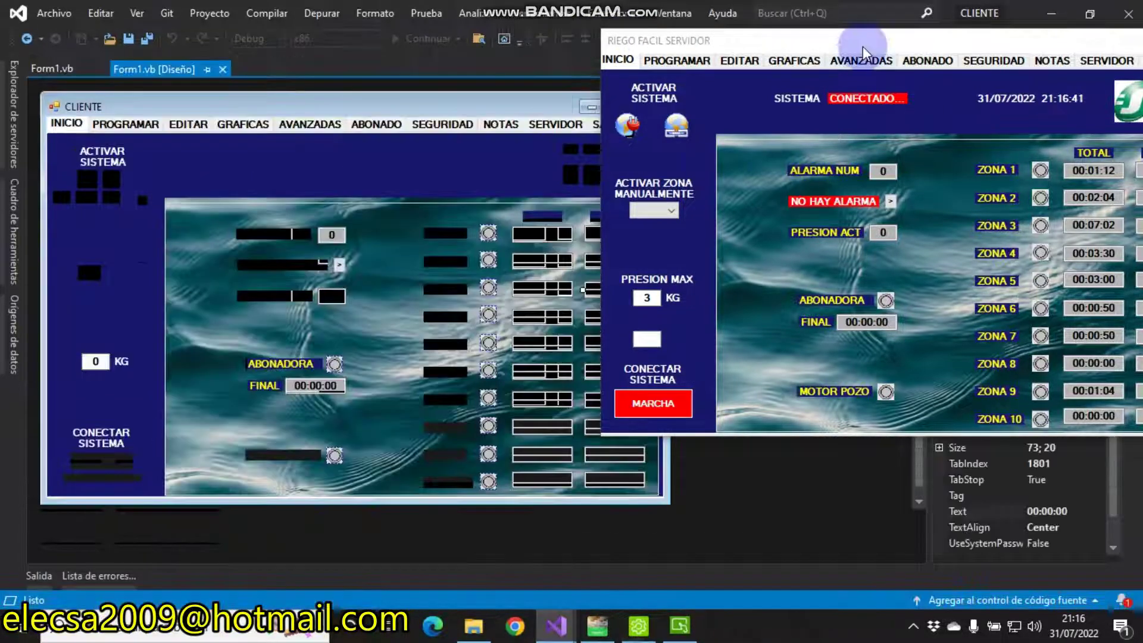
{"action": "left_click_drag", "start_coordinate": [890, 41], "coordinate": [442, 94]}
{"action": "left_click", "coordinate": [1056, 18]}
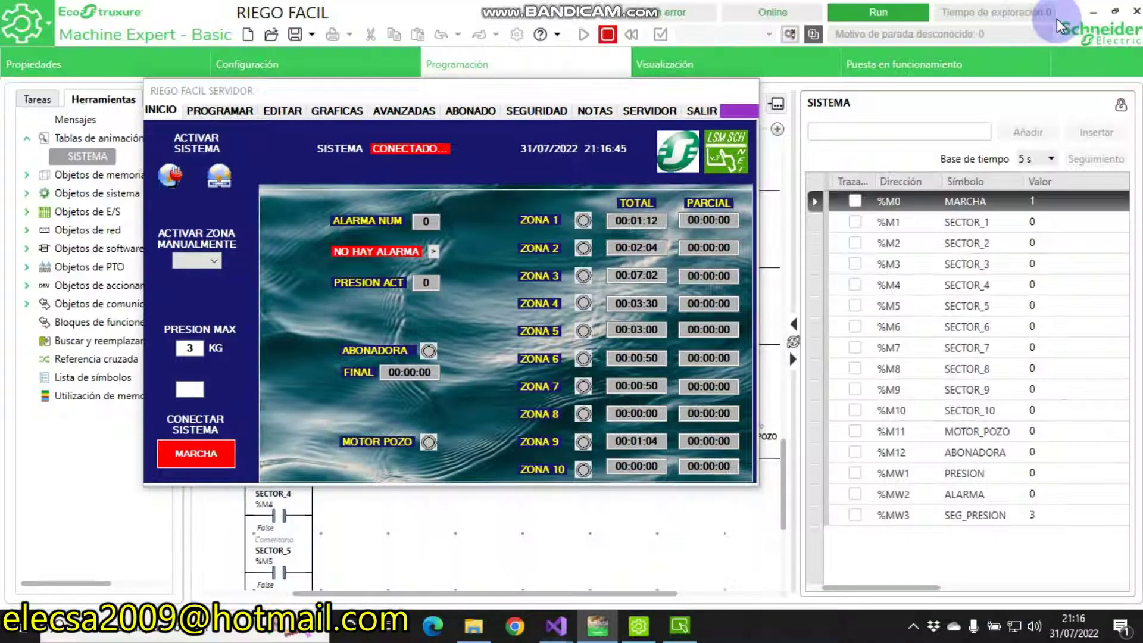
{"action": "left_click", "coordinate": [1092, 12]}
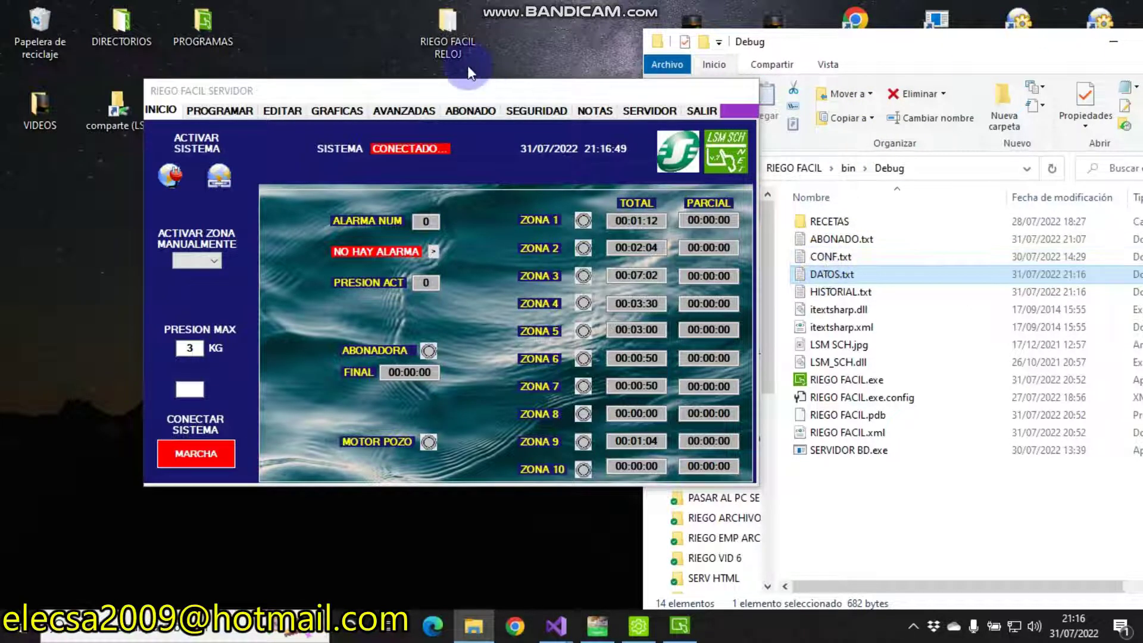
Place the server window beside the Debug folder, open DATOS.txt next to it and highlight ZONA 2's total time.
{"action": "left_click_drag", "start_coordinate": [467, 91], "coordinate": [392, 37]}
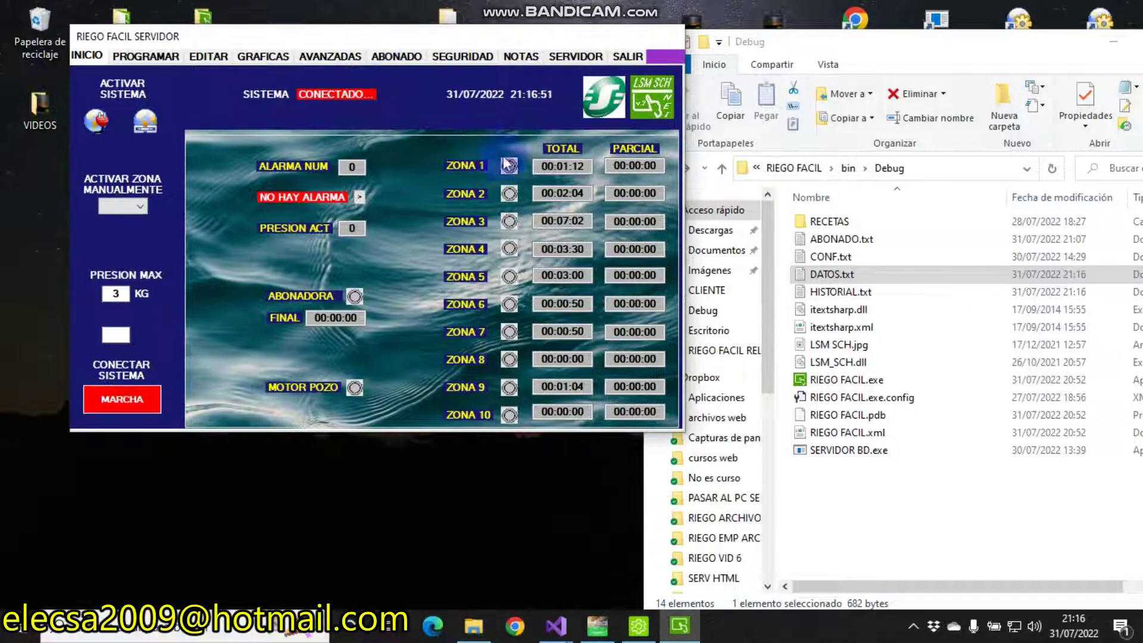
{"action": "double_click", "coordinate": [852, 277]}
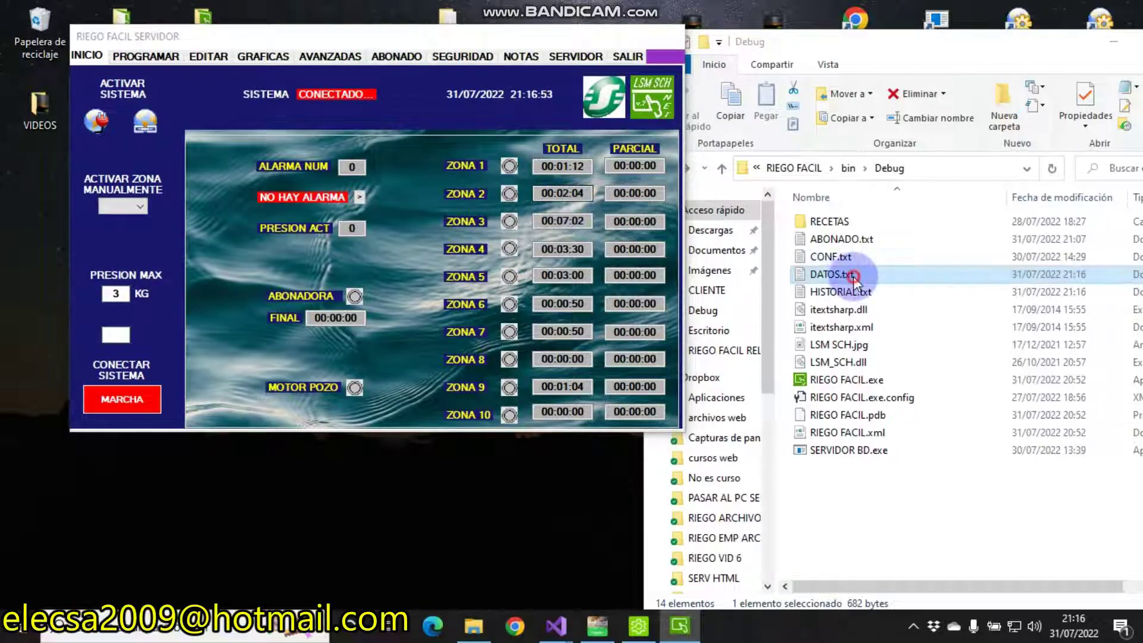
{"action": "left_click_drag", "start_coordinate": [731, 101], "coordinate": [1097, 66]}
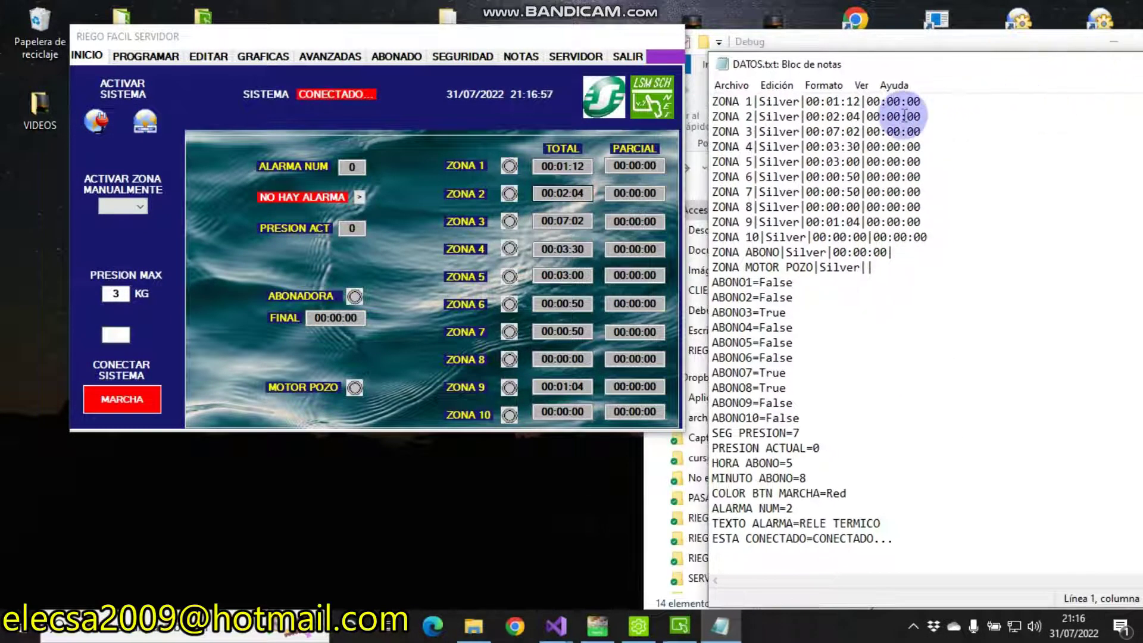
{"action": "left_click", "coordinate": [860, 116]}
{"action": "left_click_drag", "start_coordinate": [860, 116], "coordinate": [808, 117]}
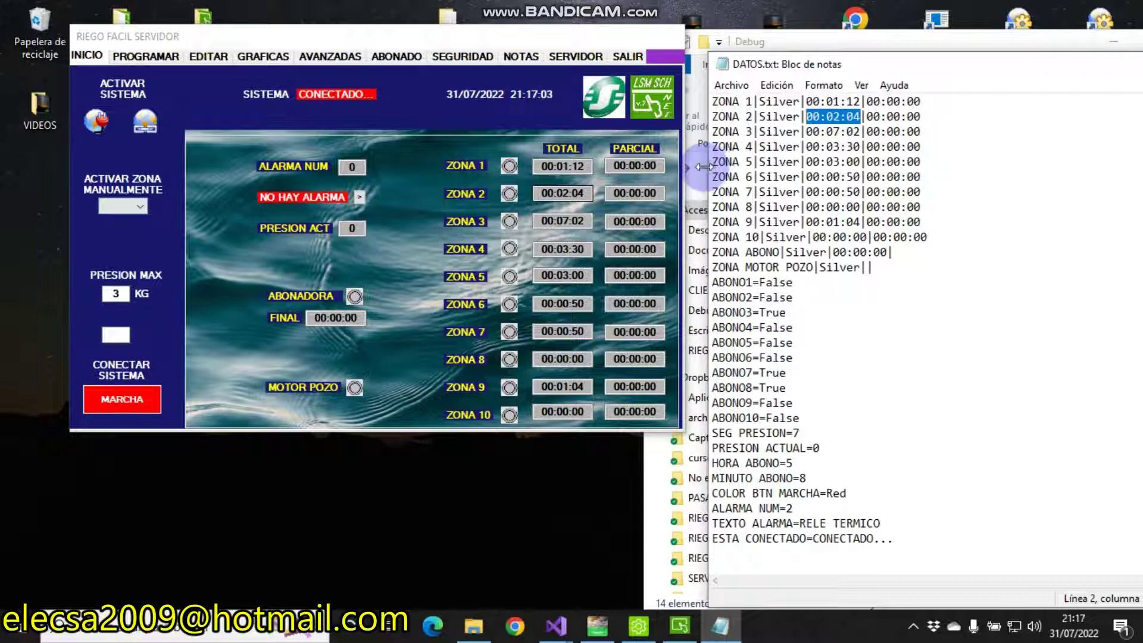
Narrow and reposition the DATOS.txt window beside the server, and close the file.
{"action": "left_click_drag", "start_coordinate": [710, 169], "coordinate": [923, 168]}
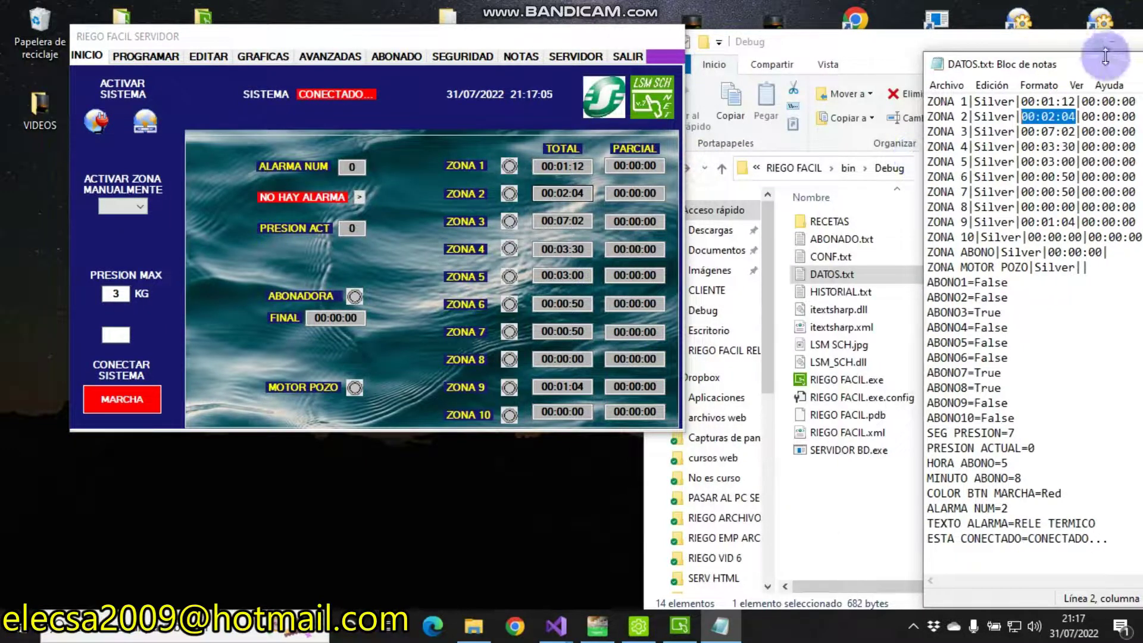
{"action": "left_click_drag", "start_coordinate": [1098, 69], "coordinate": [860, 69]}
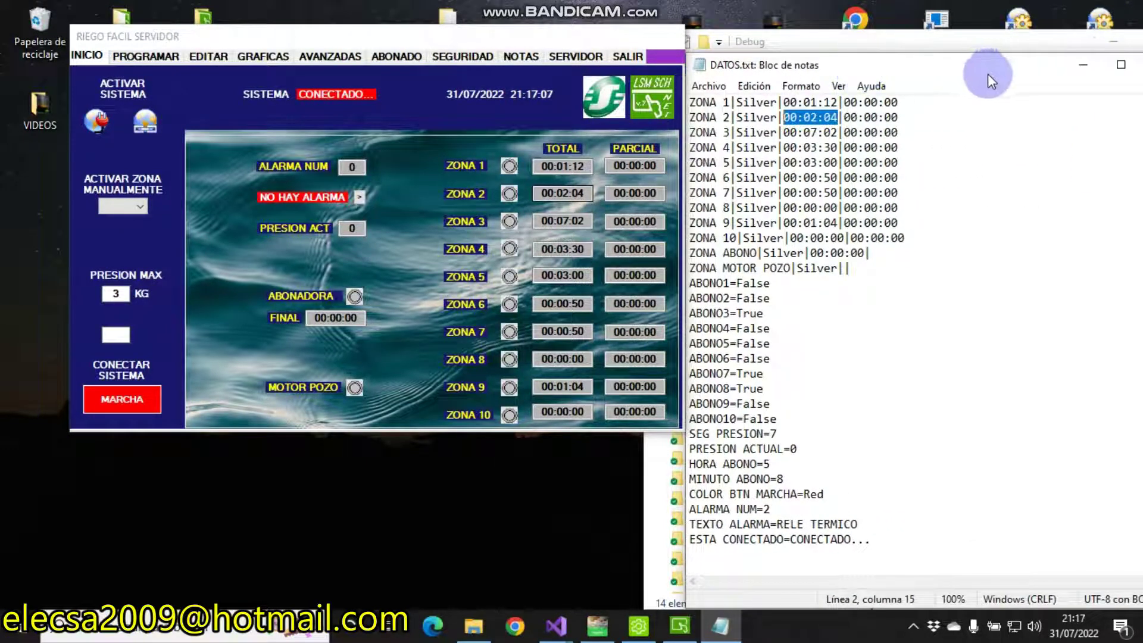
{"action": "left_click_drag", "start_coordinate": [679, 448], "coordinate": [850, 439]}
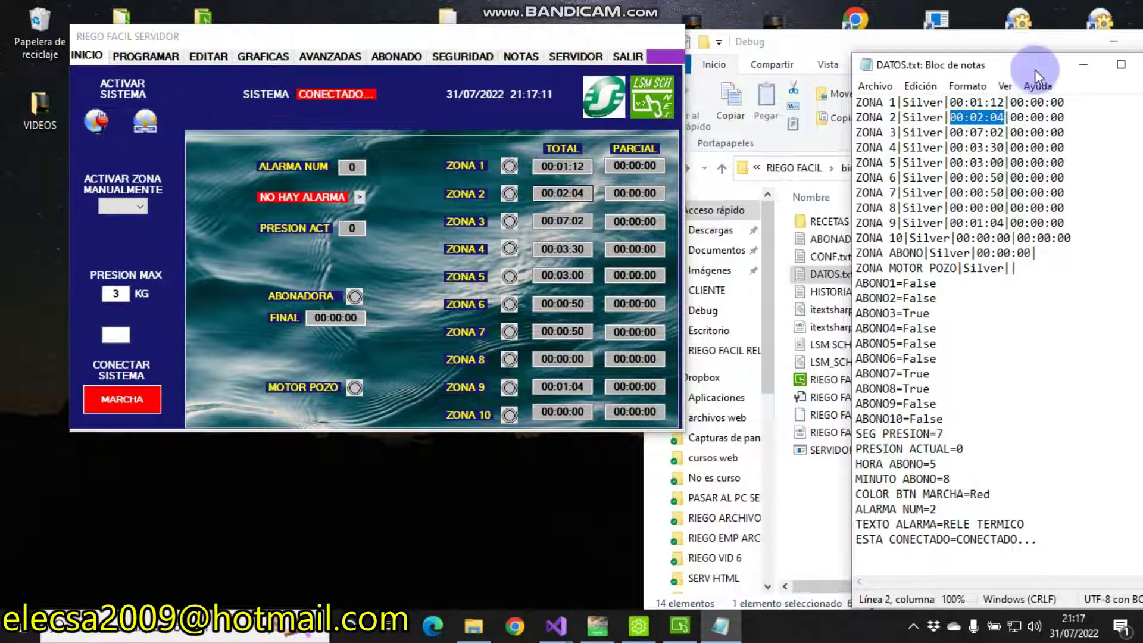
{"action": "left_click_drag", "start_coordinate": [1035, 67], "coordinate": [902, 66]}
{"action": "left_click", "coordinate": [1011, 63]}
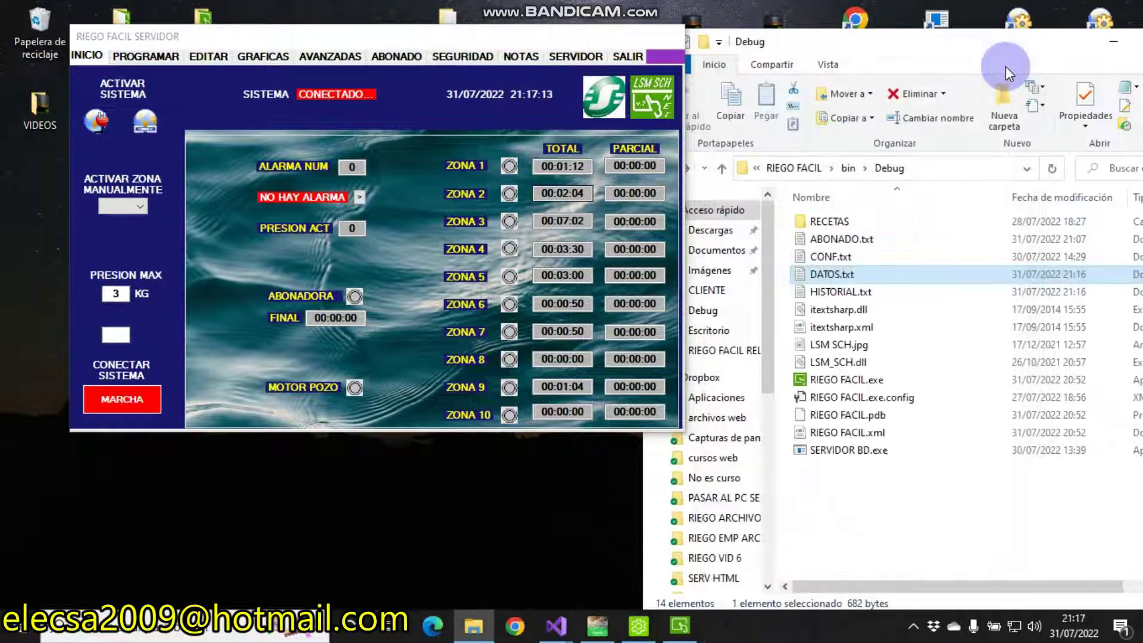
Activate zone 2 manually on the server.
{"action": "left_click", "coordinate": [121, 207]}
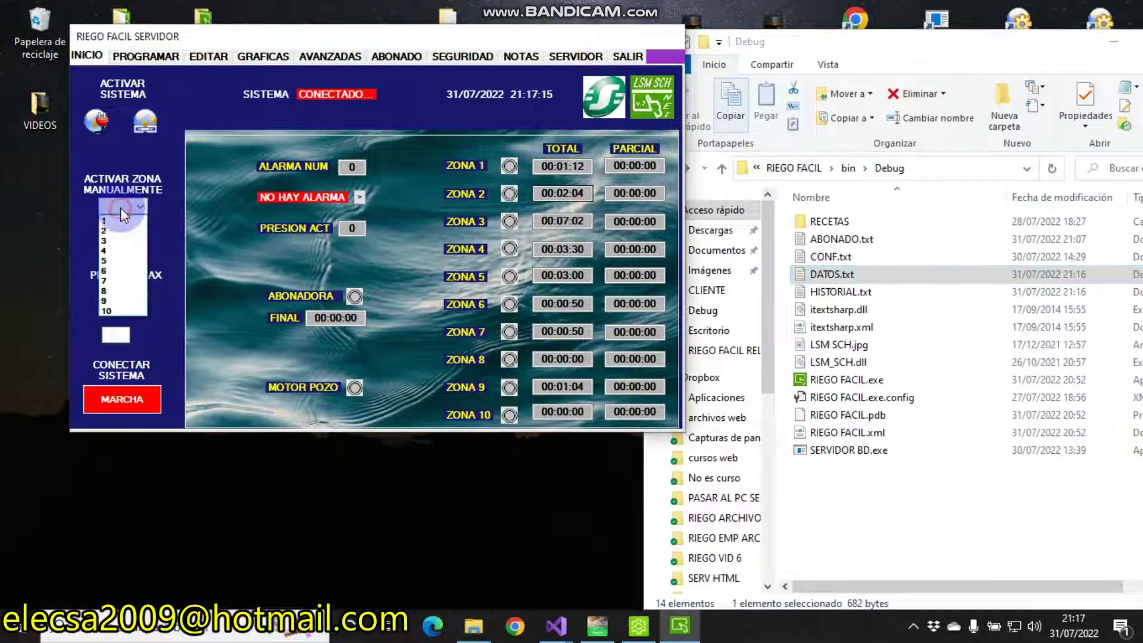
{"action": "left_click", "coordinate": [122, 232]}
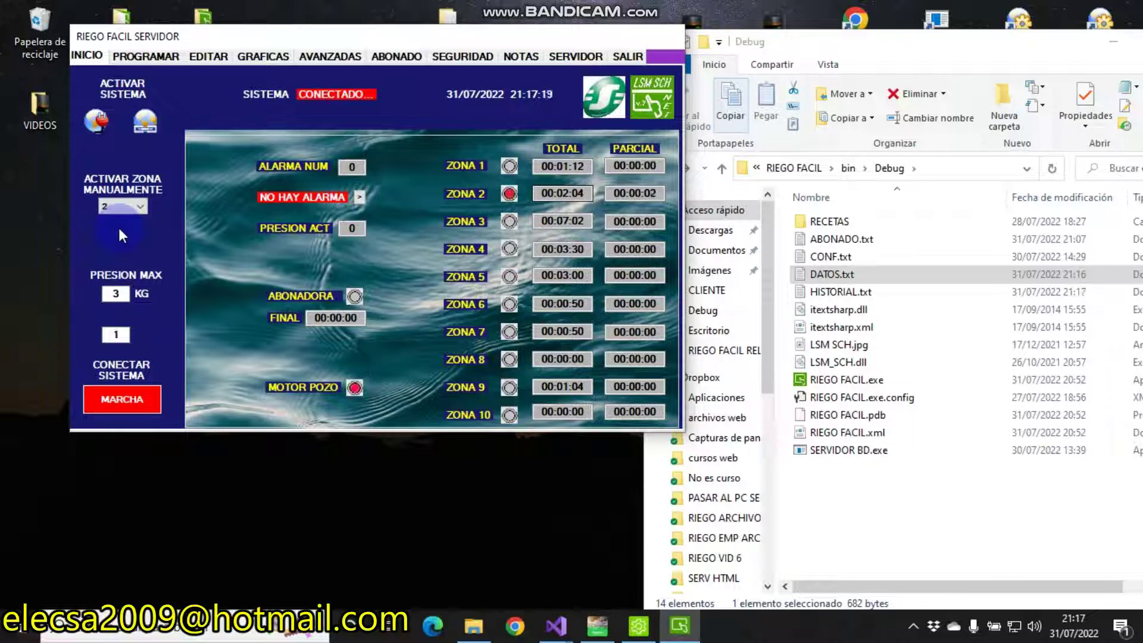
{"action": "left_click", "coordinate": [117, 340]}
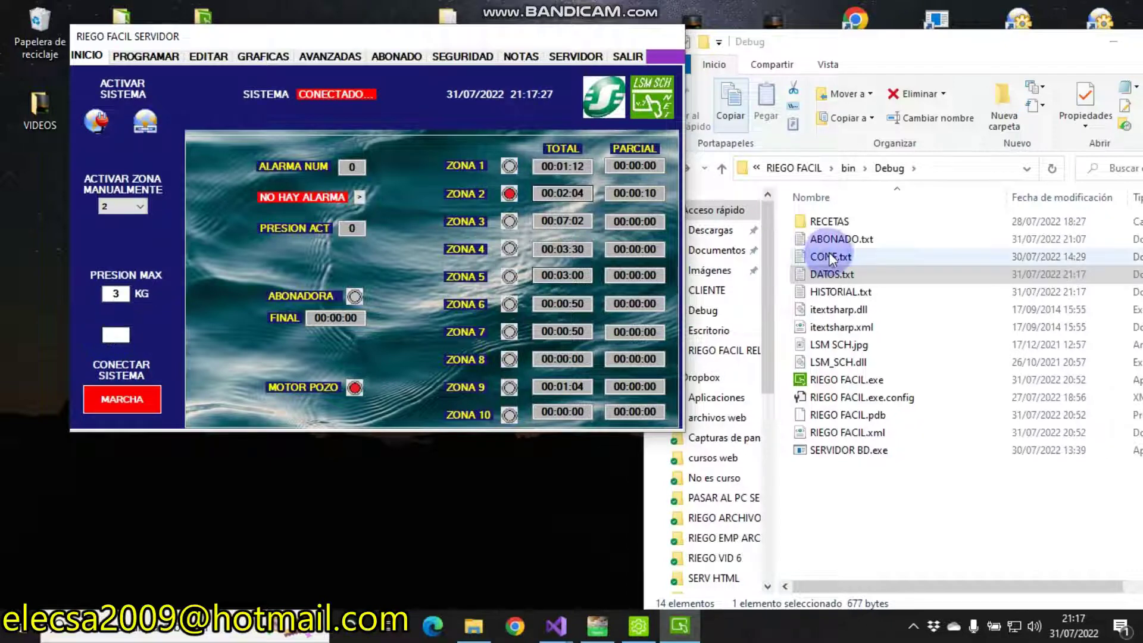
Reopen DATOS.txt, compare its ZONA MOTOR POZO and ZONA 2 entries with the server's zone 2 times, and close the file.
{"action": "double_click", "coordinate": [833, 272]}
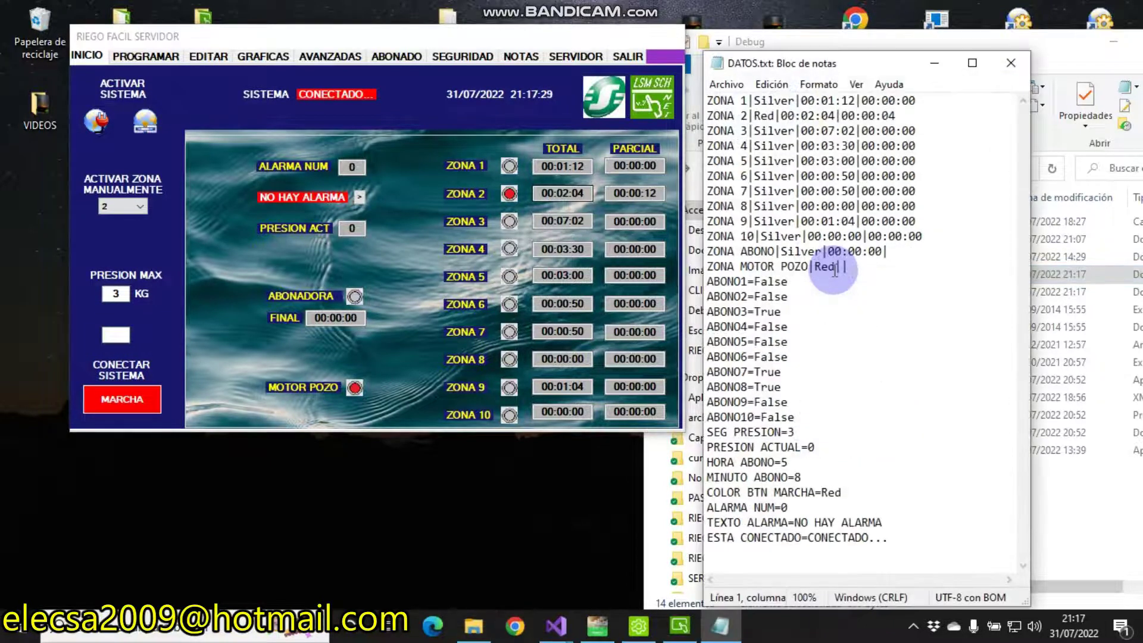
{"action": "double_click", "coordinate": [824, 267]}
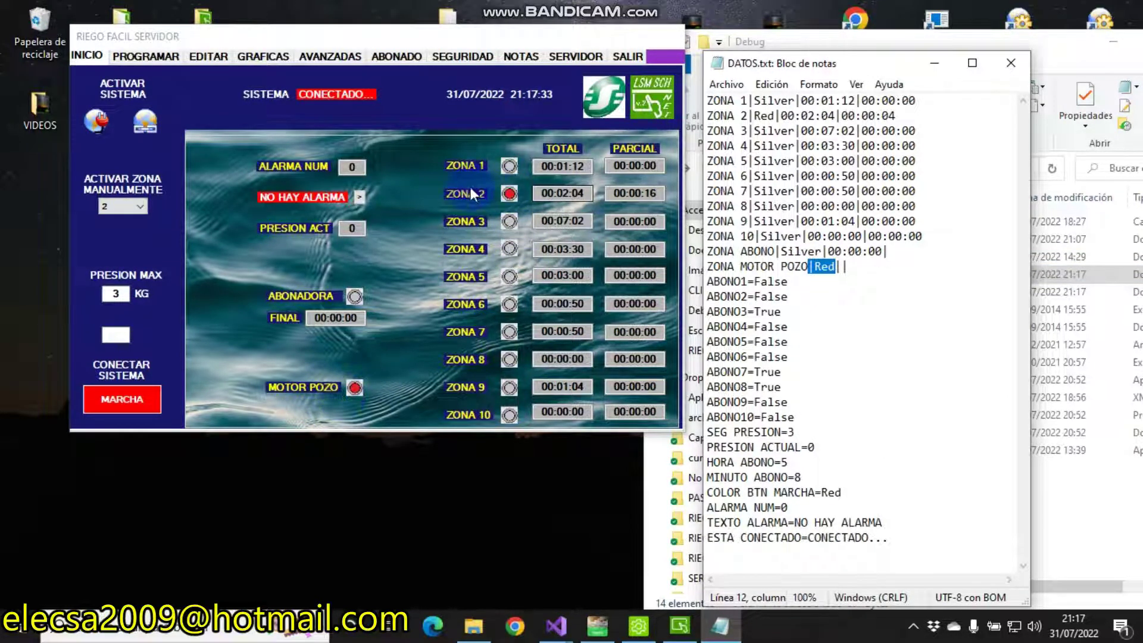
{"action": "double_click", "coordinate": [764, 116]}
{"action": "mouse_move", "coordinate": [781, 116]}
{"action": "left_mouse_down"}
{"action": "mouse_move", "coordinate": [831, 115]}
{"action": "mouse_move", "coordinate": [801, 115]}
{"action": "left_mouse_up"}
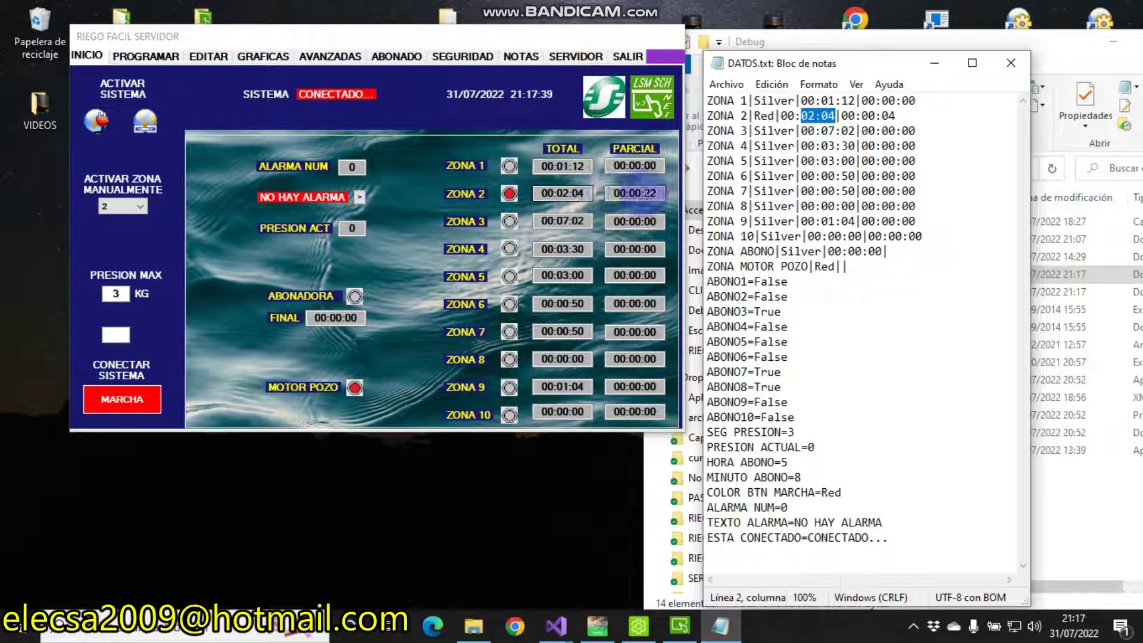
{"action": "left_click", "coordinate": [632, 195]}
{"action": "left_click_drag", "start_coordinate": [630, 194], "coordinate": [665, 194]}
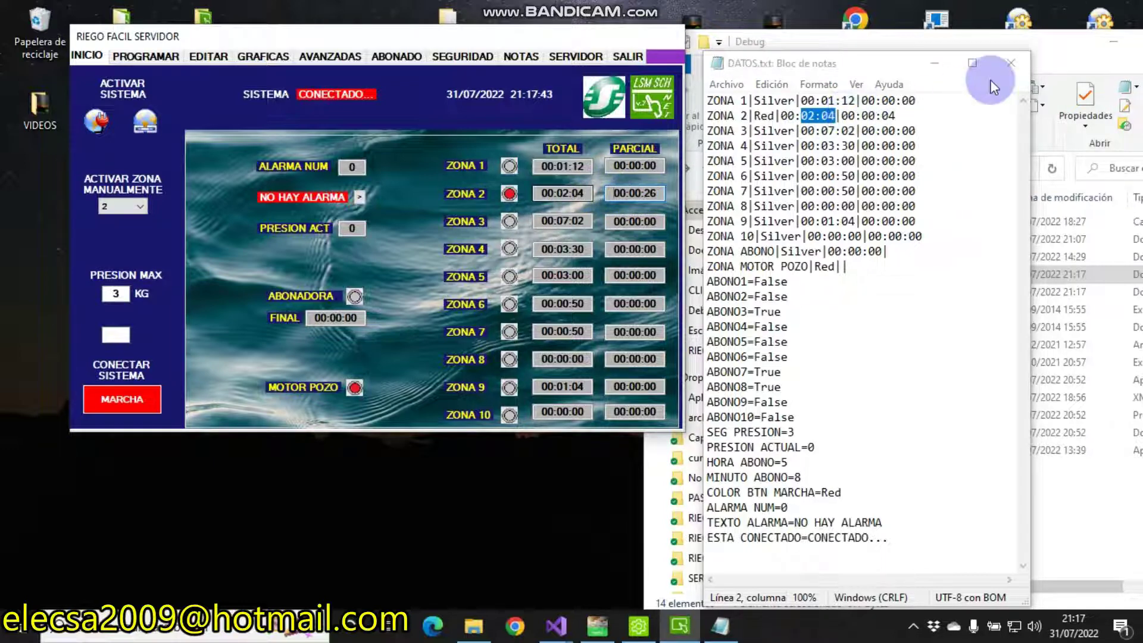
{"action": "left_click", "coordinate": [1010, 70]}
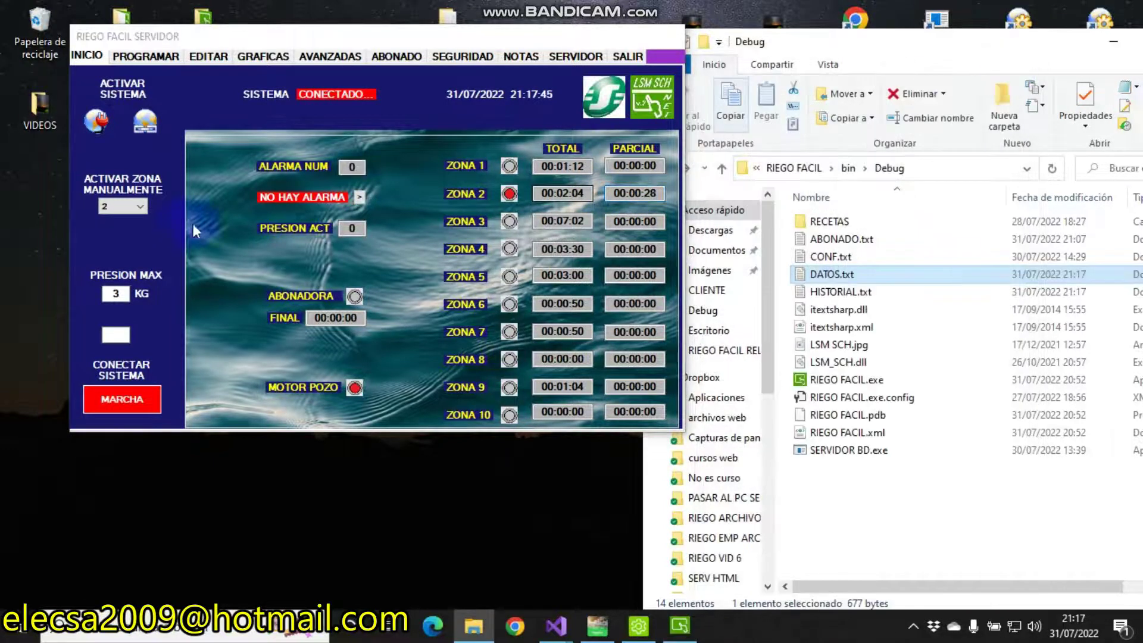
Deactivate zone 2 by selecting it again for manual activation on the server.
{"action": "left_click", "coordinate": [126, 208]}
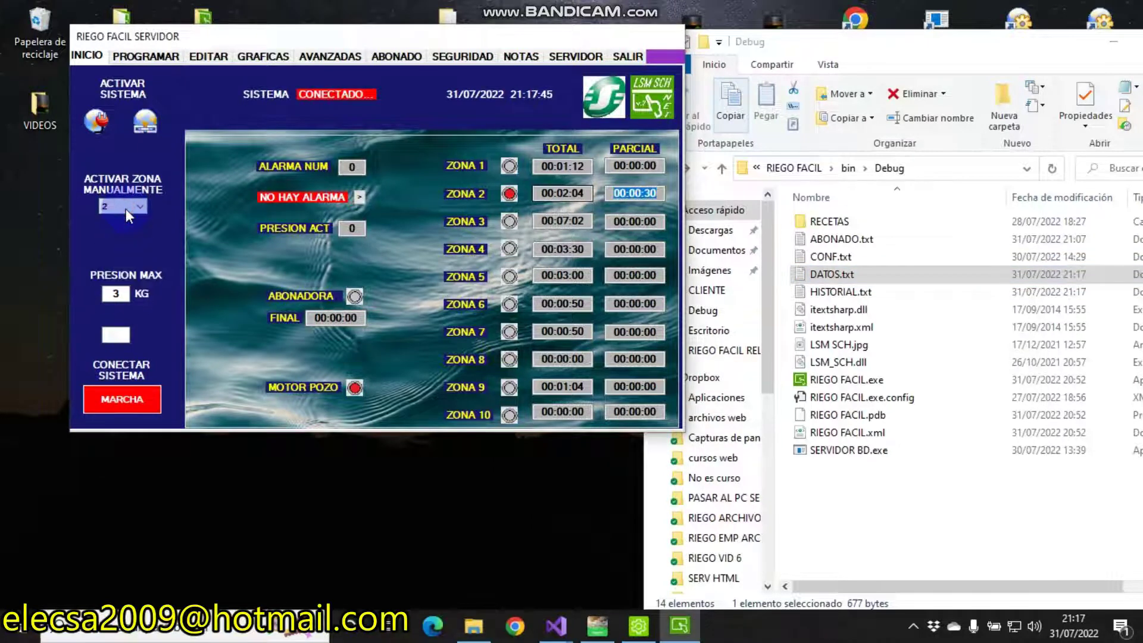
{"action": "left_click", "coordinate": [118, 201]}
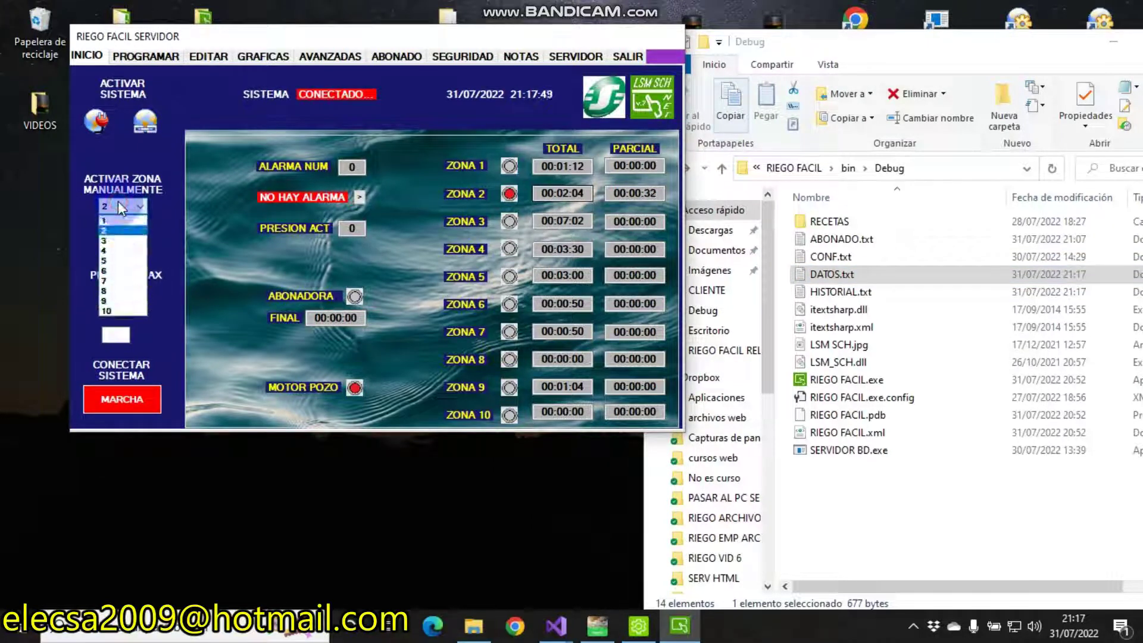
{"action": "left_click", "coordinate": [117, 231]}
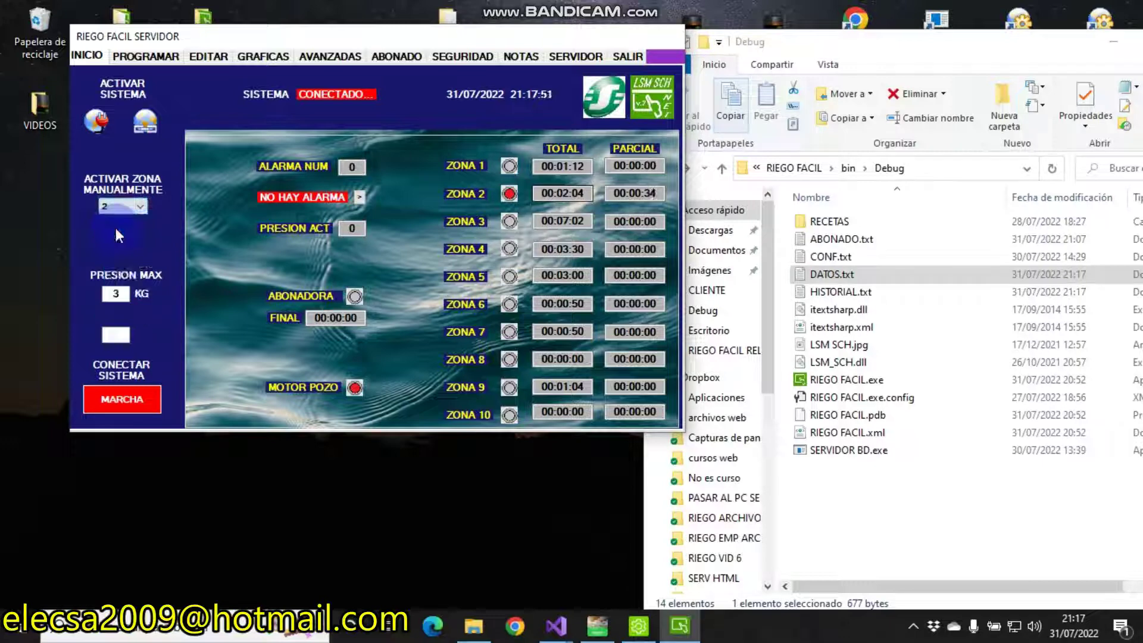
{"action": "left_click", "coordinate": [115, 226]}
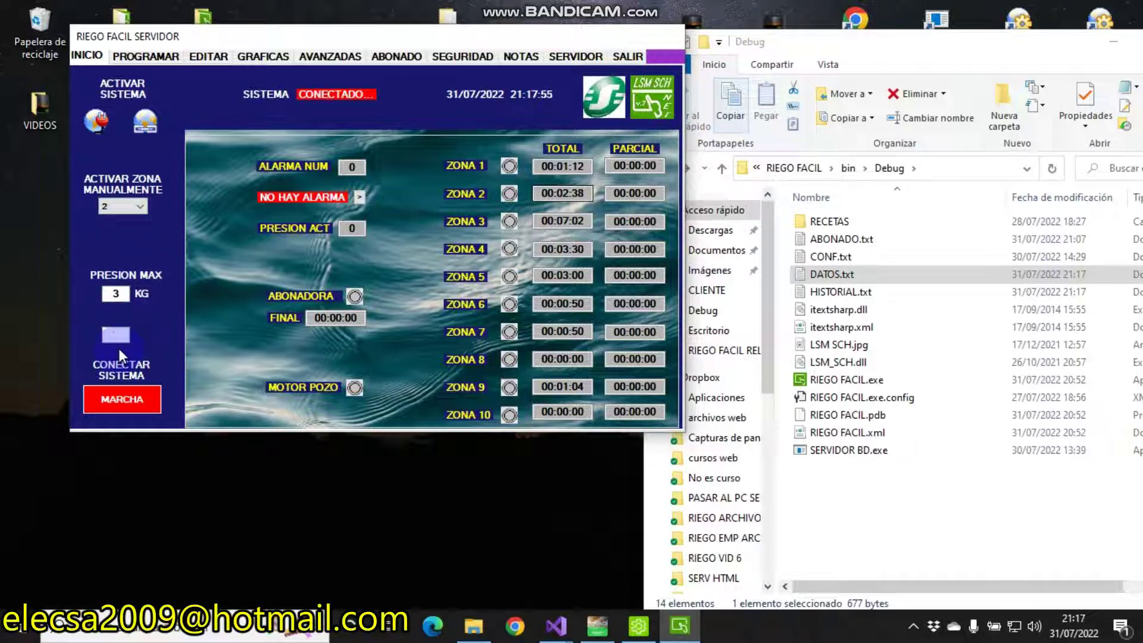
Reopen DATOS.txt and compare ZONA 2's saved total with the server's, including the ZONA MOTOR POZO status.
{"action": "left_click", "coordinate": [846, 279]}
{"action": "double_click", "coordinate": [846, 280]}
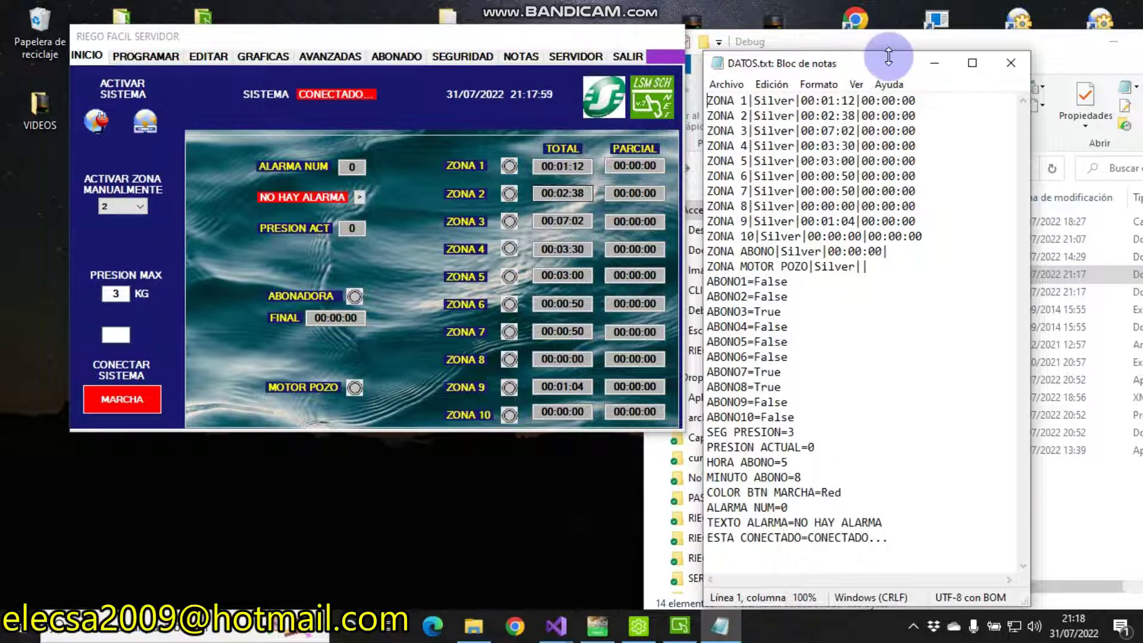
{"action": "left_click_drag", "start_coordinate": [855, 116], "coordinate": [822, 115]}
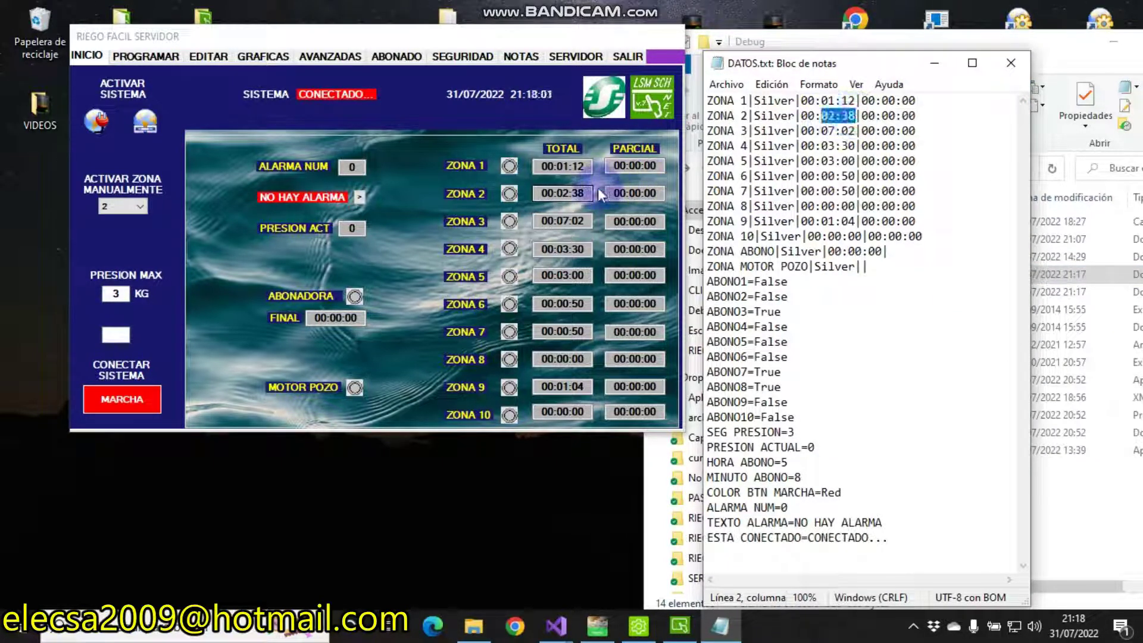
{"action": "left_click_drag", "start_coordinate": [588, 193], "coordinate": [544, 192]}
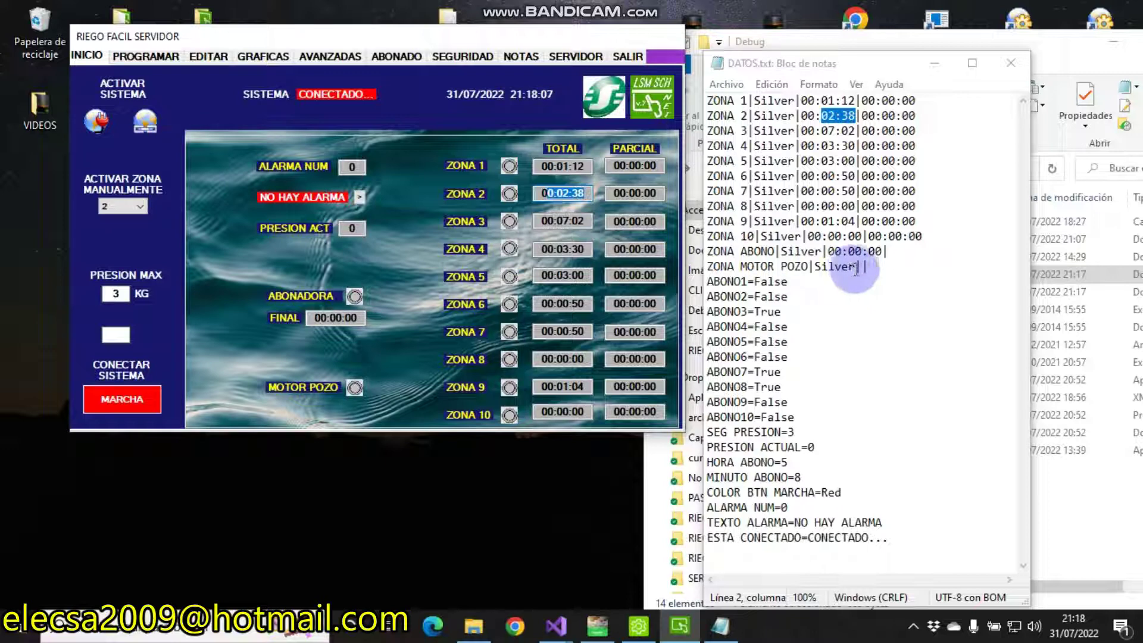
{"action": "left_click_drag", "start_coordinate": [855, 268], "coordinate": [808, 271]}
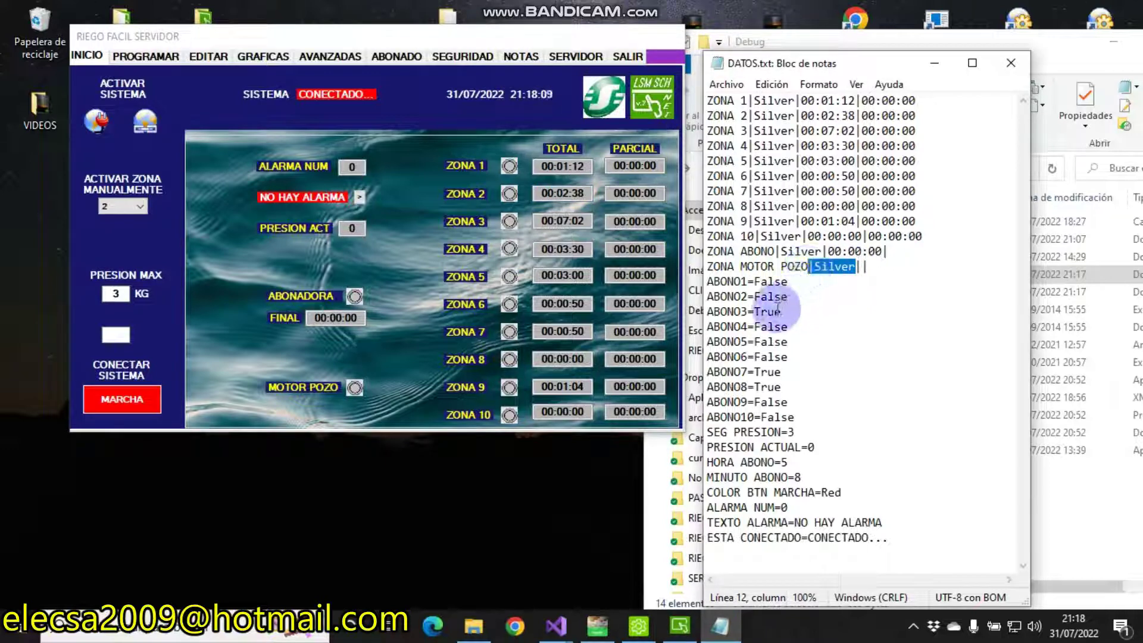
Compare the ABONO3 entry in DATOS.txt with the server's fertilizing zones and highlight the SEG PRESION entry.
{"action": "left_click_drag", "start_coordinate": [782, 311], "coordinate": [742, 310]}
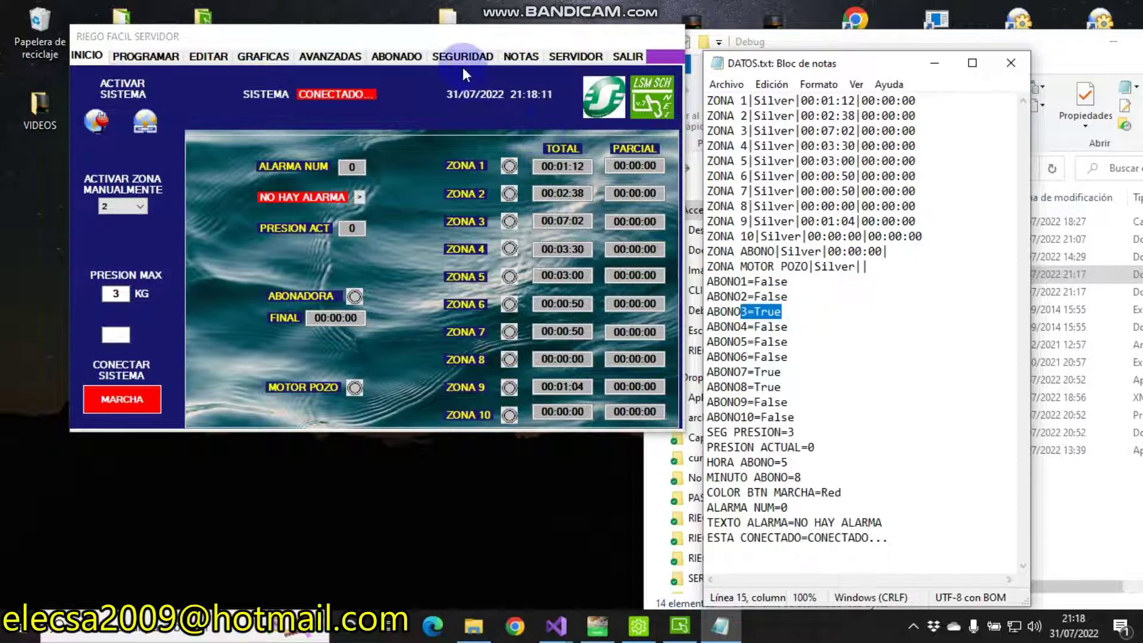
{"action": "left_click", "coordinate": [400, 58]}
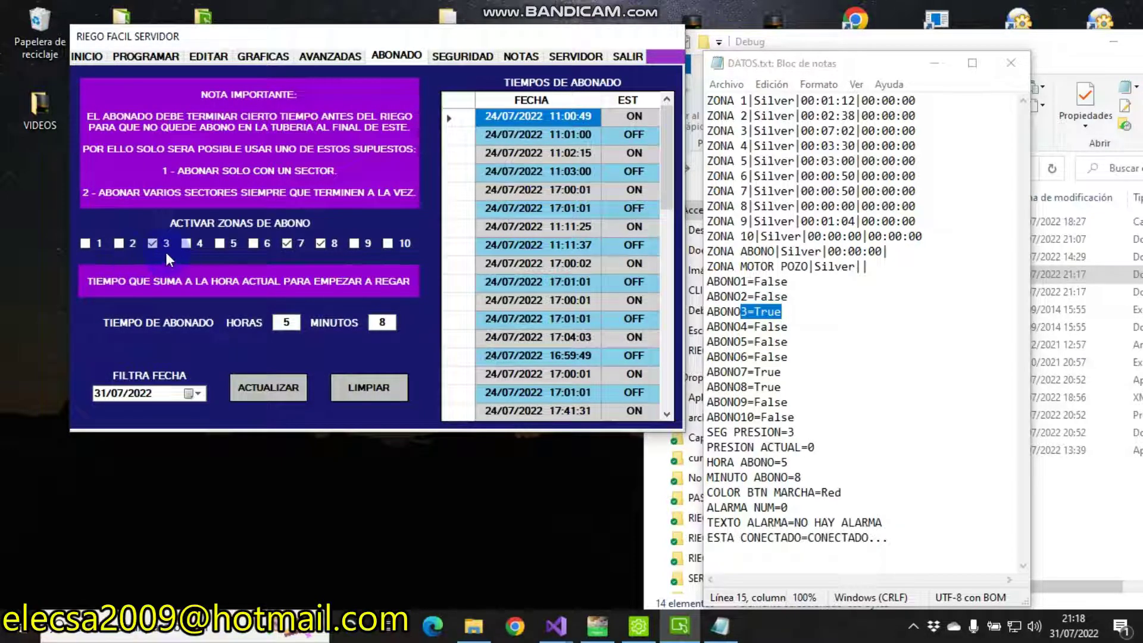
{"action": "left_click", "coordinate": [735, 320]}
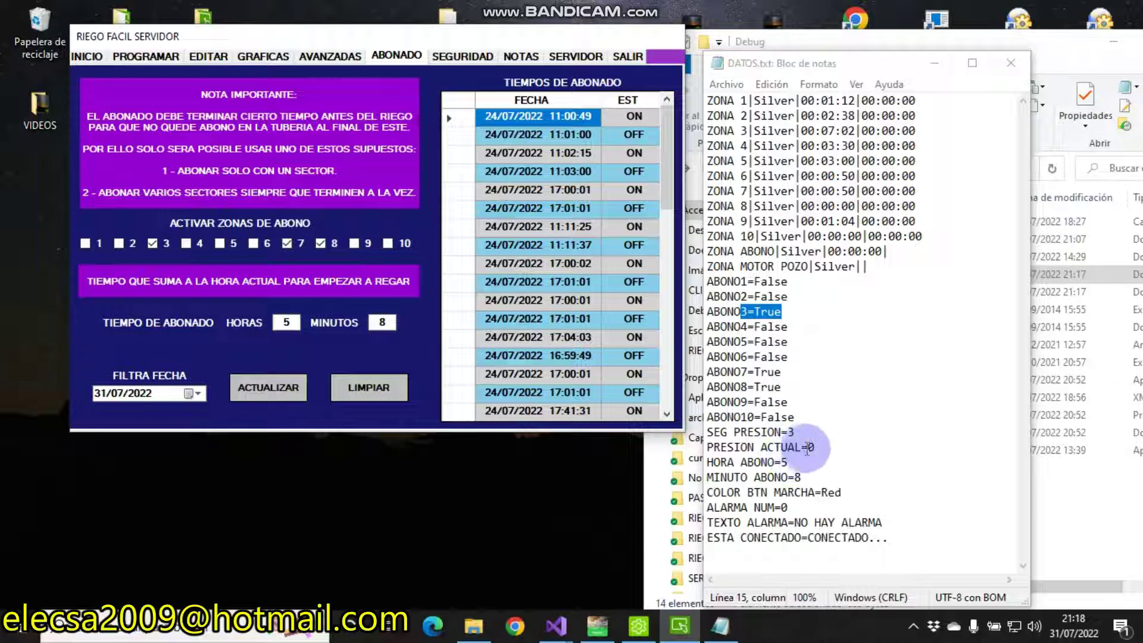
{"action": "left_click_drag", "start_coordinate": [795, 432], "coordinate": [700, 433]}
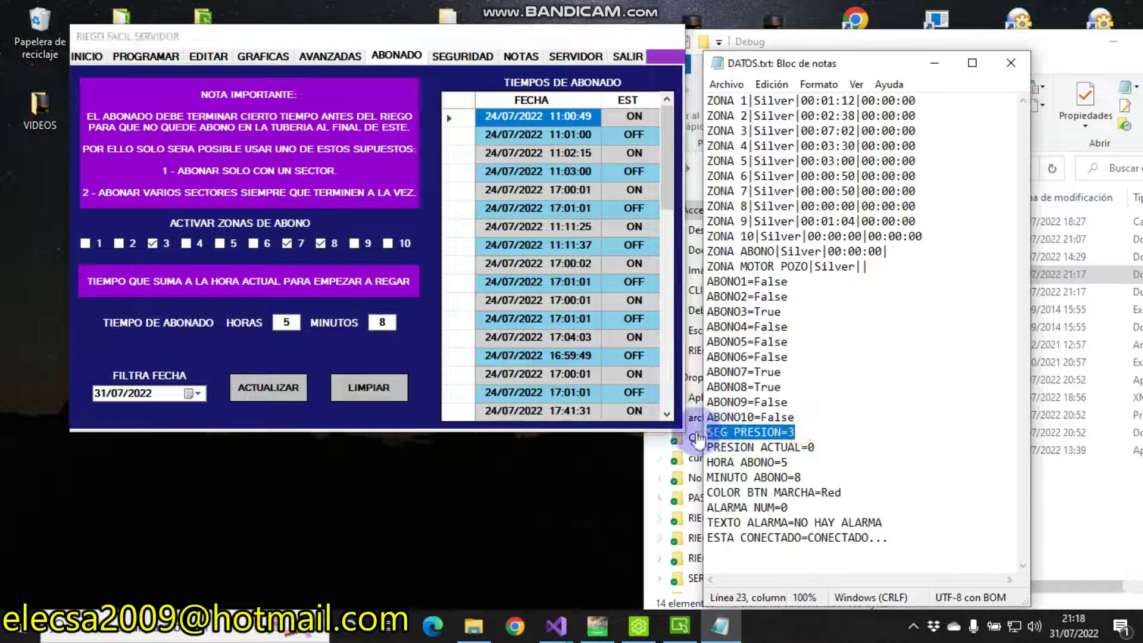
Set the server's PRESION MAX to 7 KG and activate zone 7 manually.
{"action": "left_click", "coordinate": [80, 57]}
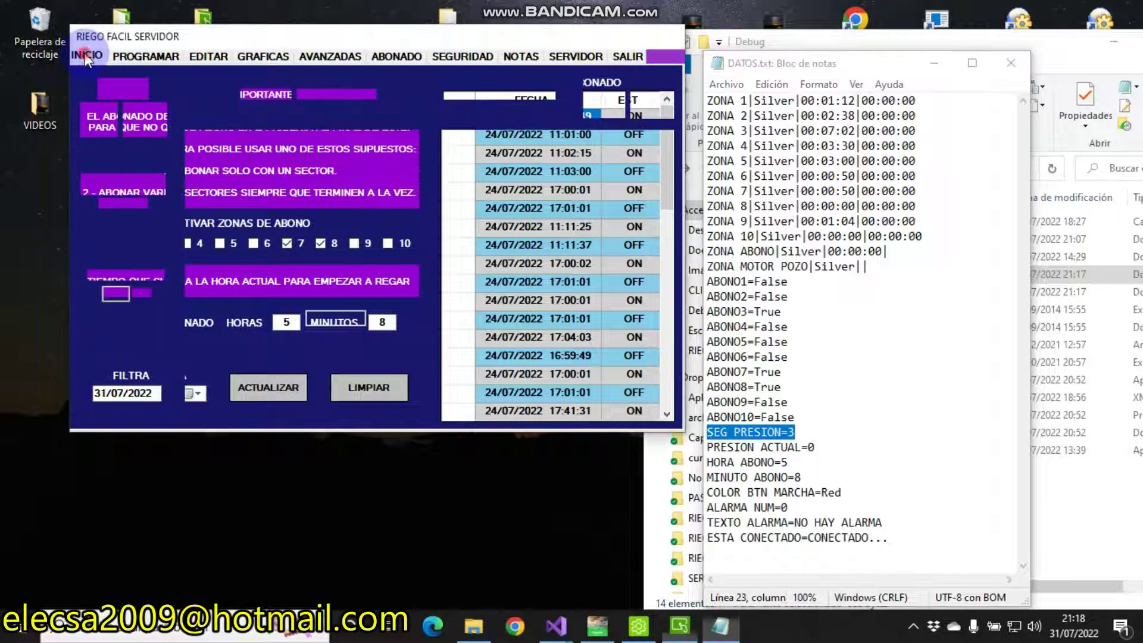
{"action": "left_click", "coordinate": [124, 291]}
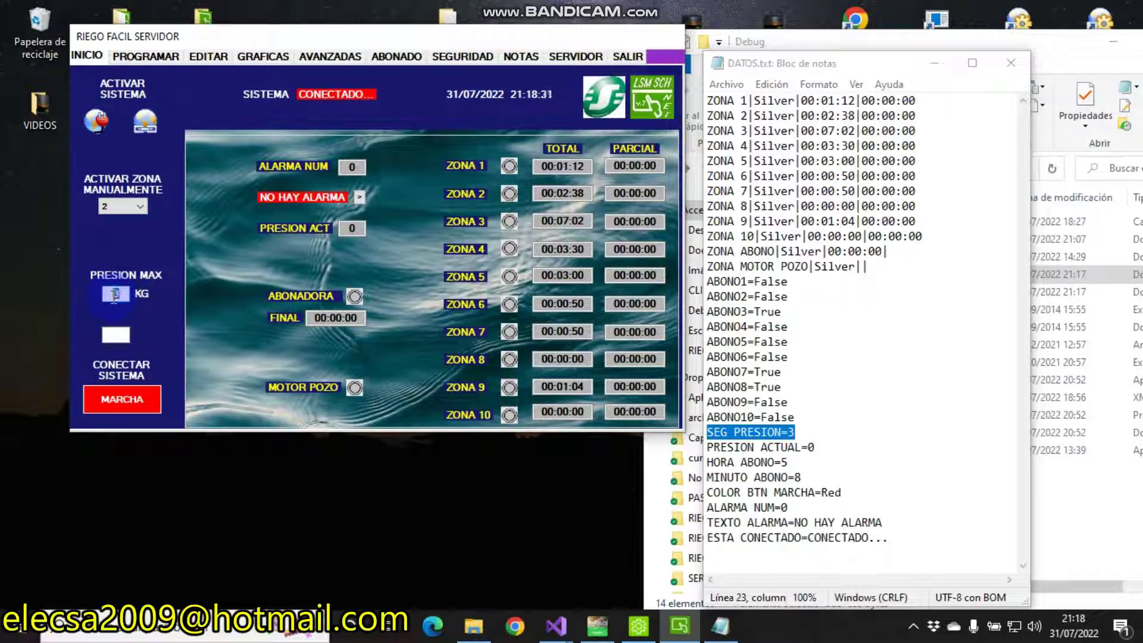
{"action": "type", "text": "7"}
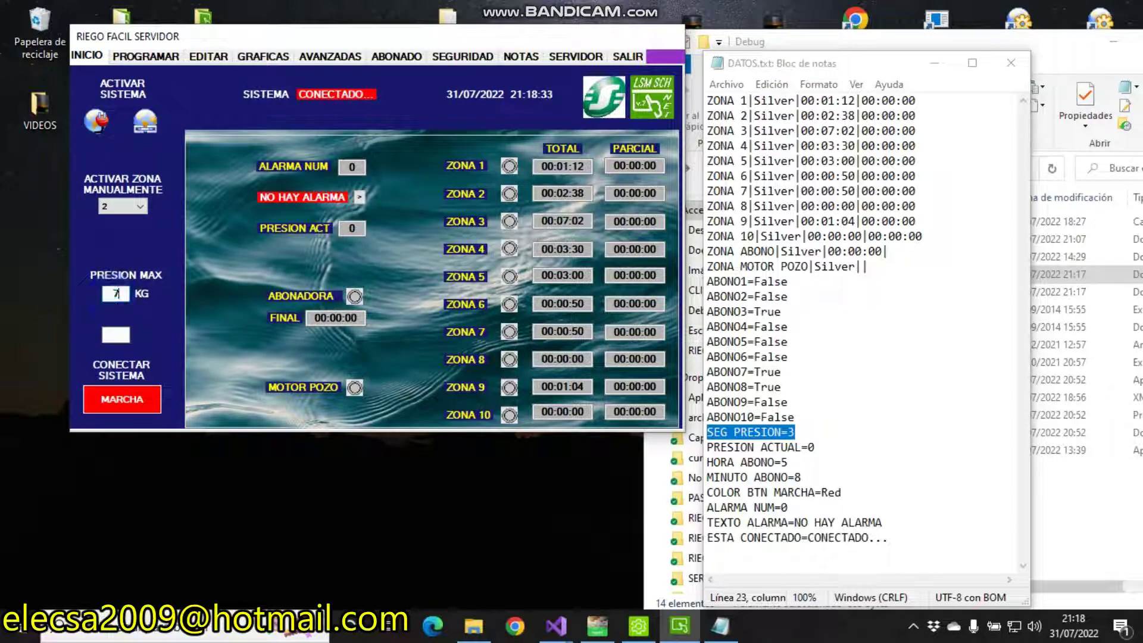
{"action": "left_click", "coordinate": [126, 206]}
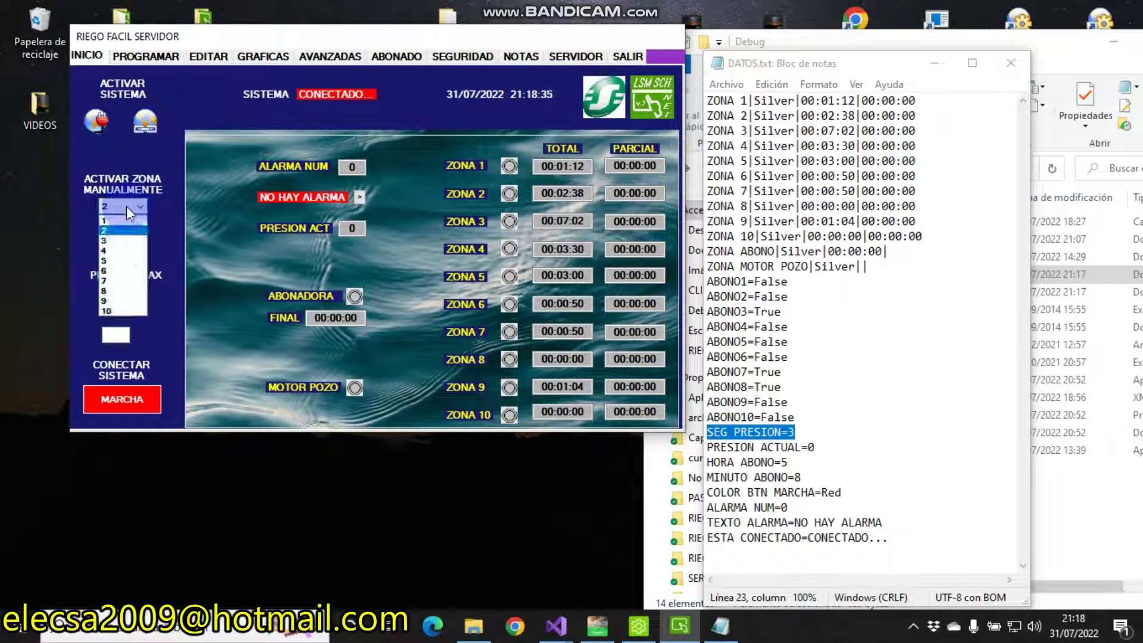
{"action": "left_click", "coordinate": [117, 277]}
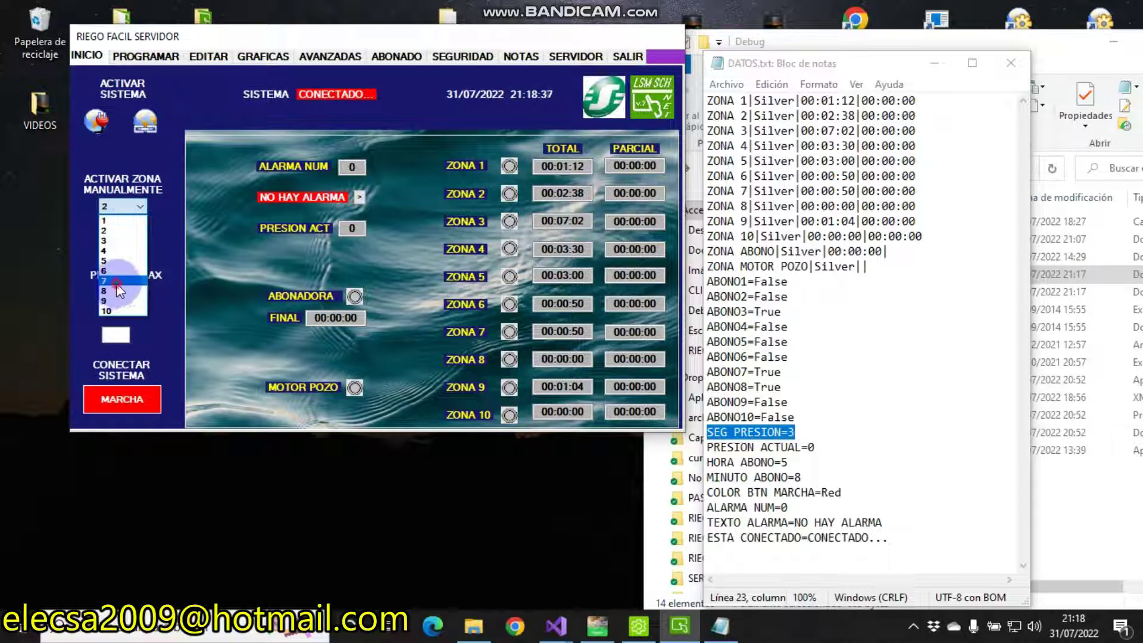
Reopen DATOS.txt to load the latest saved data and highlight its HORA ABONO and SEG PRESION entries.
{"action": "left_click", "coordinate": [1011, 63]}
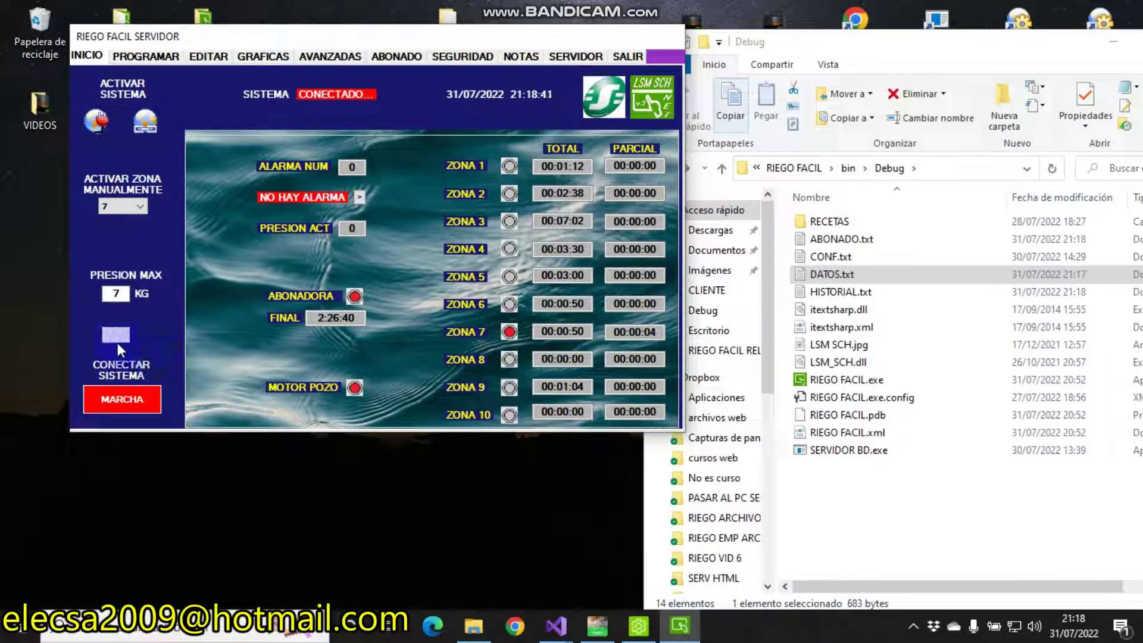
{"action": "left_click", "coordinate": [836, 275]}
{"action": "double_click", "coordinate": [838, 278]}
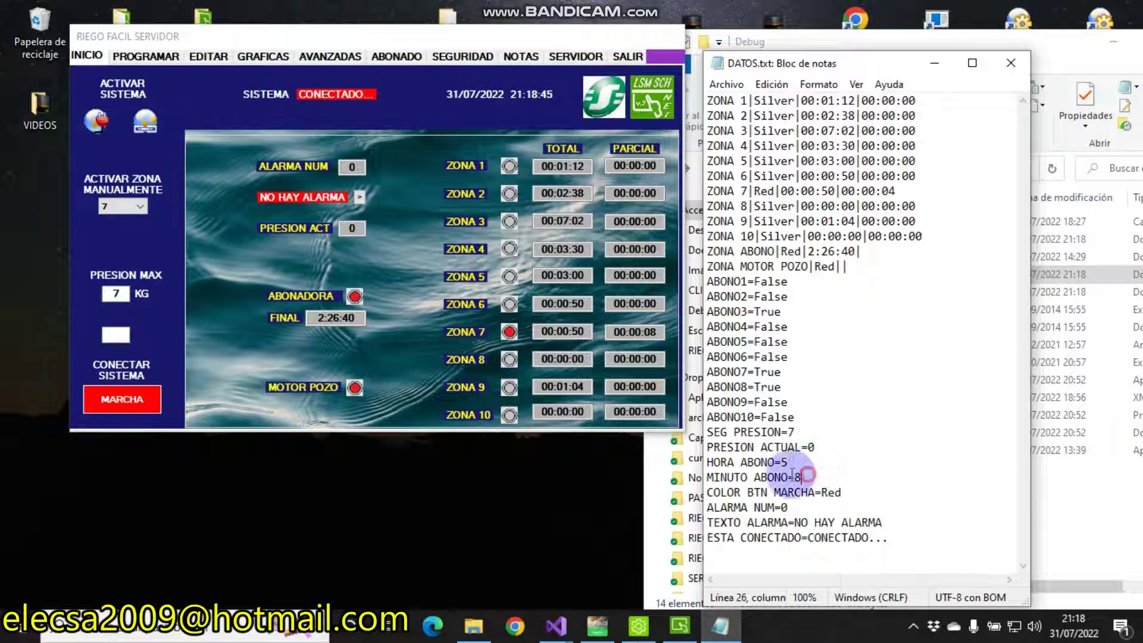
{"action": "left_click_drag", "start_coordinate": [749, 477], "coordinate": [715, 459]}
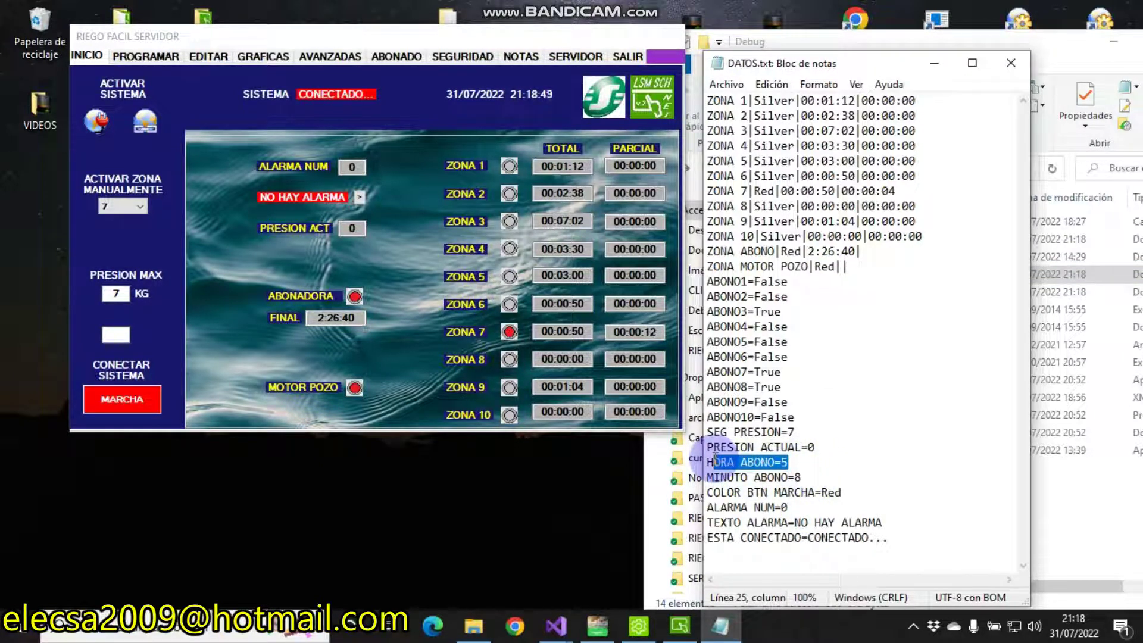
{"action": "left_click_drag", "start_coordinate": [797, 432], "coordinate": [734, 429]}
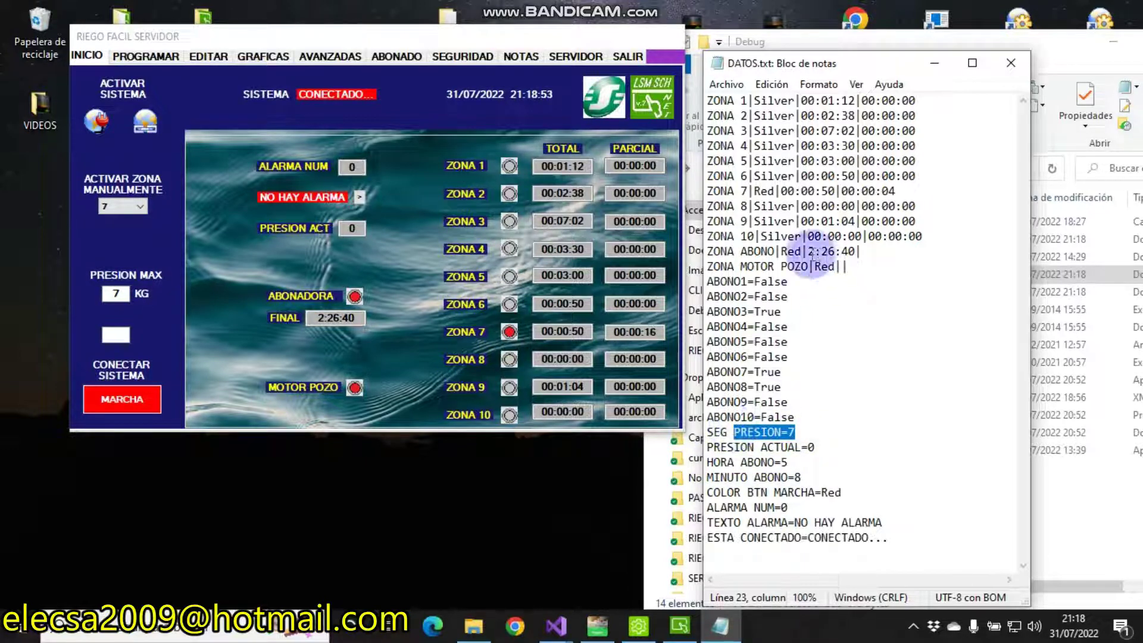
Compare the ZONA MOTOR POZO, ESTA CONECTADO and COLOR BTN MARCHA entries in DATOS.txt with the server's indicators.
{"action": "left_click_drag", "start_coordinate": [836, 267], "coordinate": [814, 268]}
{"action": "left_click", "coordinate": [356, 296]}
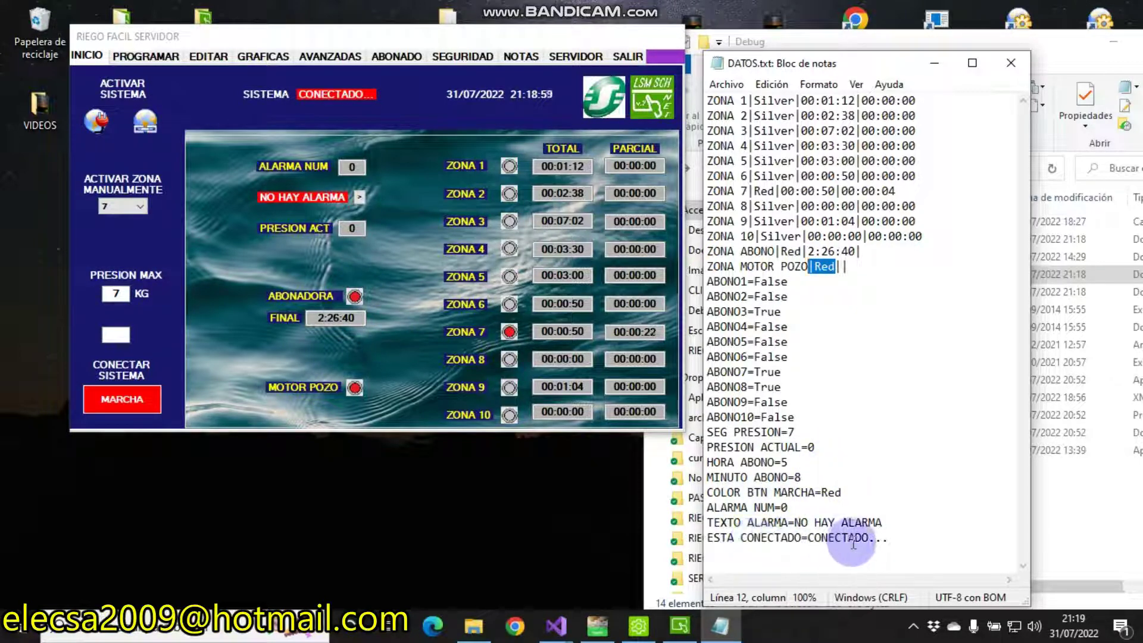
{"action": "left_click_drag", "start_coordinate": [891, 538], "coordinate": [804, 538]}
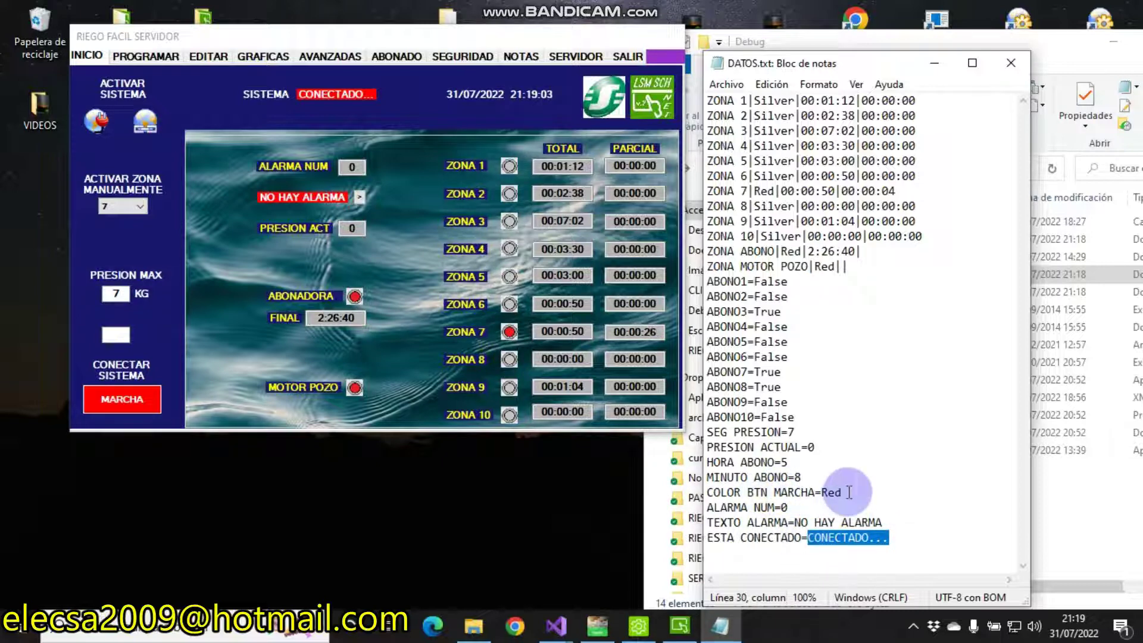
{"action": "left_click_drag", "start_coordinate": [842, 493], "coordinate": [789, 493]}
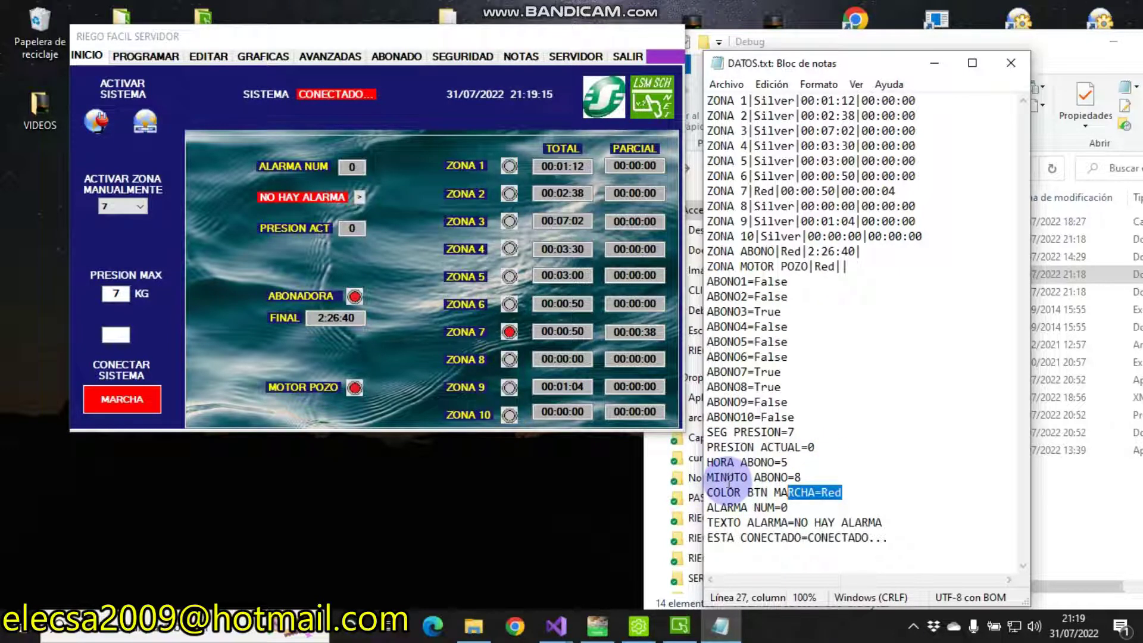
Close DATOS.txt and deactivate zone 7 on the server by selecting it again for manual activation.
{"action": "left_click", "coordinate": [1012, 63]}
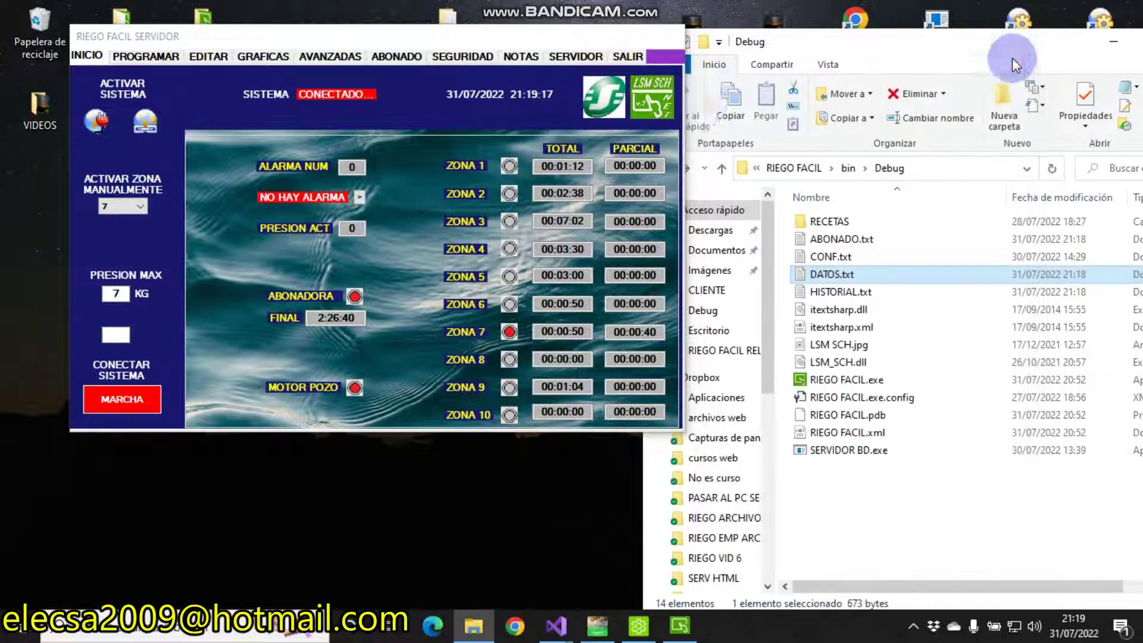
{"action": "left_click", "coordinate": [123, 206]}
{"action": "left_click", "coordinate": [106, 280]}
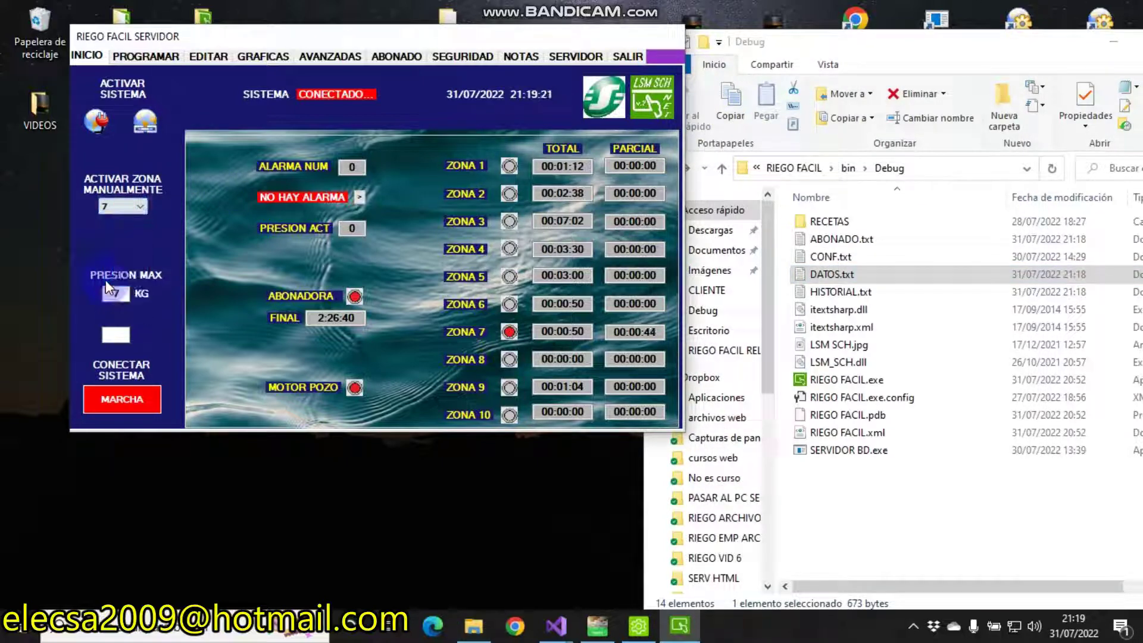
{"action": "type", "text": "1"}
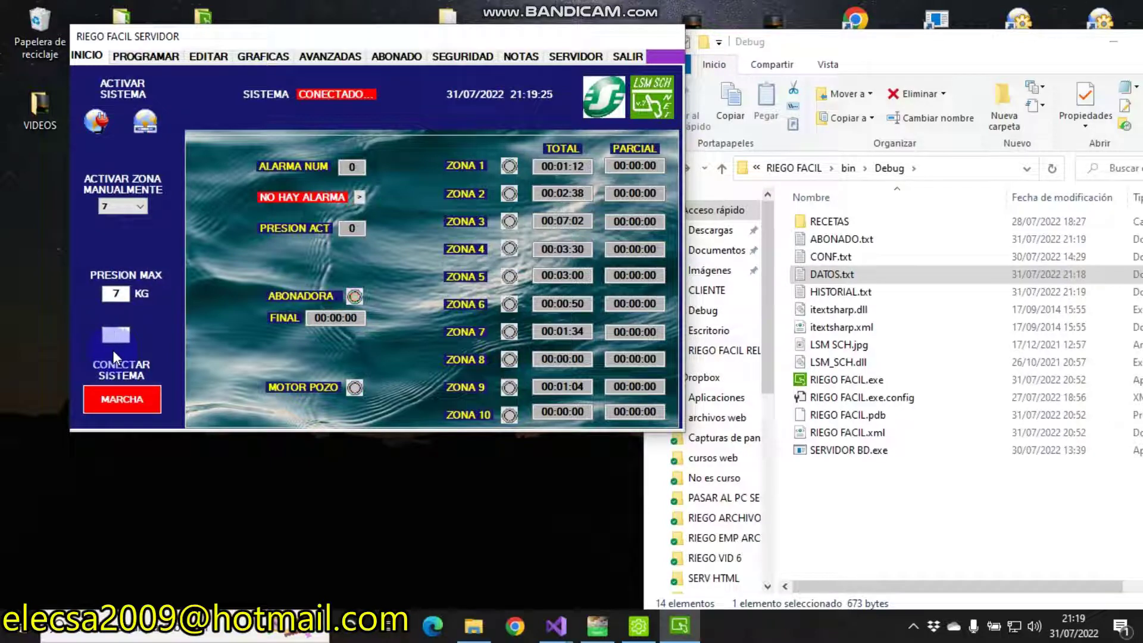
Reopen DATOS.txt and highlight the saved ZONA MOTOR POZO status to compare it with the server.
{"action": "left_click", "coordinate": [818, 275]}
{"action": "double_click", "coordinate": [818, 274]}
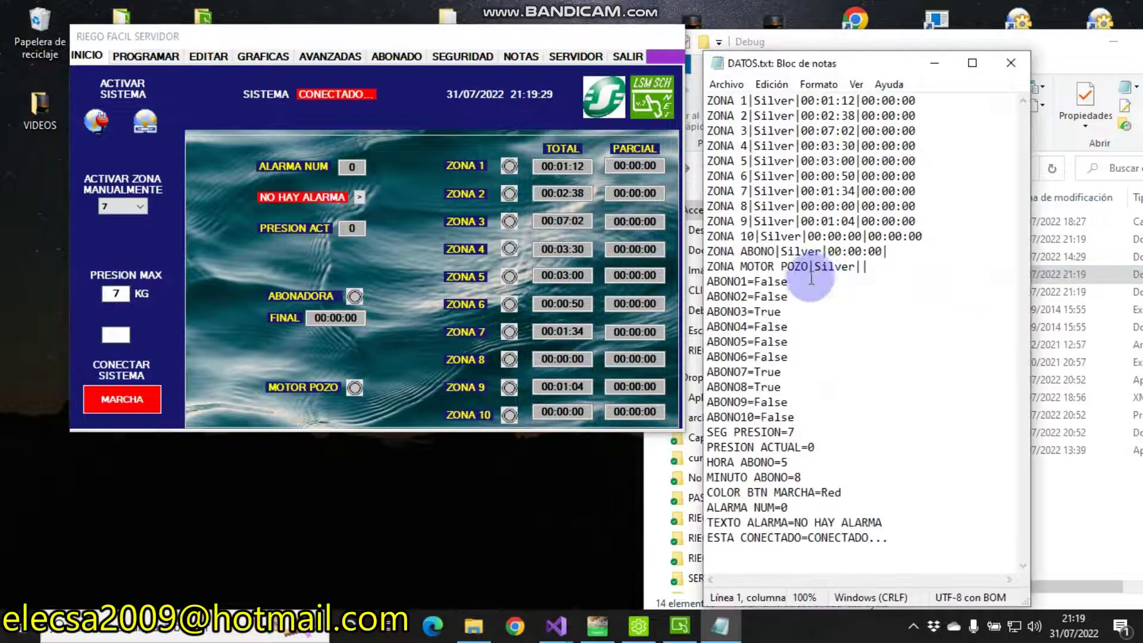
{"action": "left_click_drag", "start_coordinate": [855, 268], "coordinate": [813, 266]}
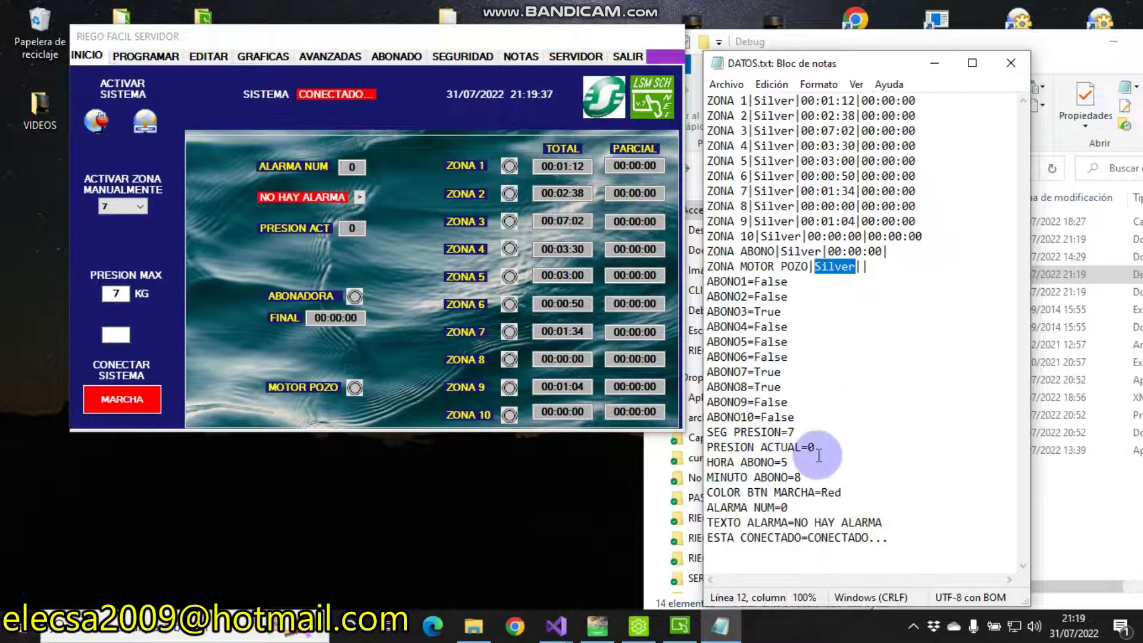
{"action": "left_click", "coordinate": [912, 627]}
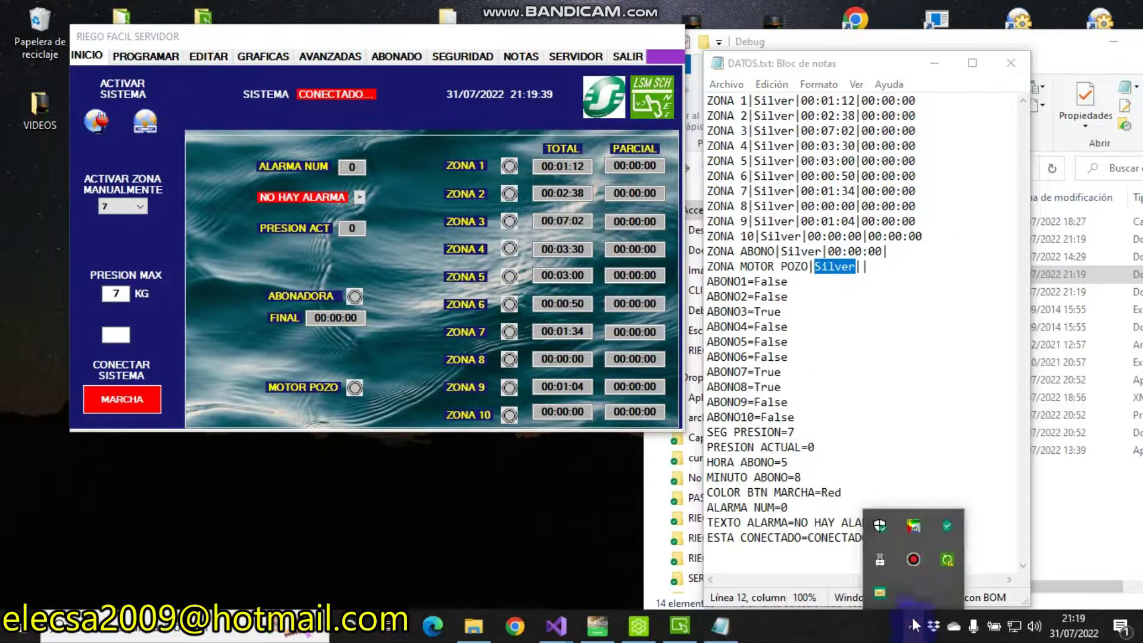
{"action": "left_click", "coordinate": [913, 560]}
{"action": "left_click_drag", "start_coordinate": [399, 40], "coordinate": [524, 391]}
{"action": "left_click", "coordinate": [780, 145]}
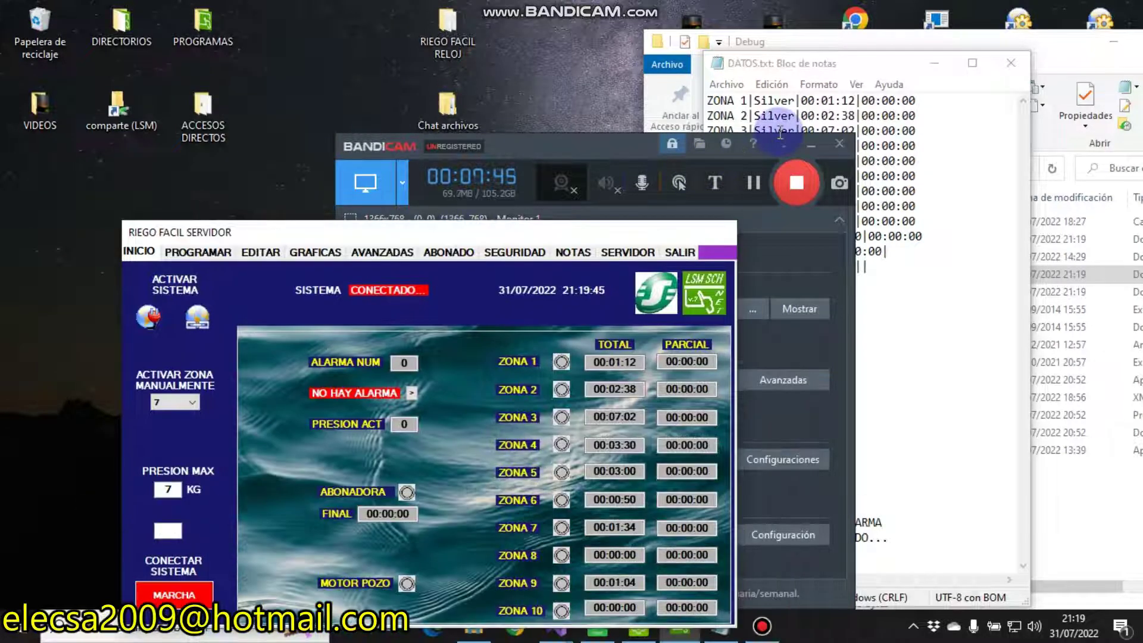
{"action": "left_click", "coordinate": [779, 142]}
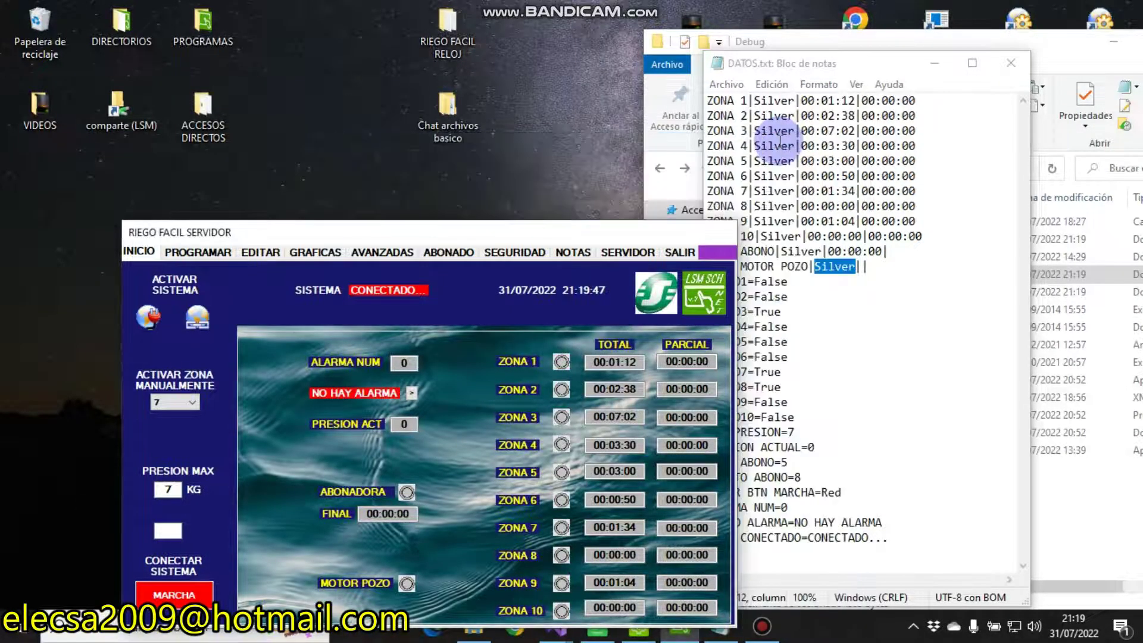
{"action": "left_click_drag", "start_coordinate": [471, 239], "coordinate": [463, 233]}
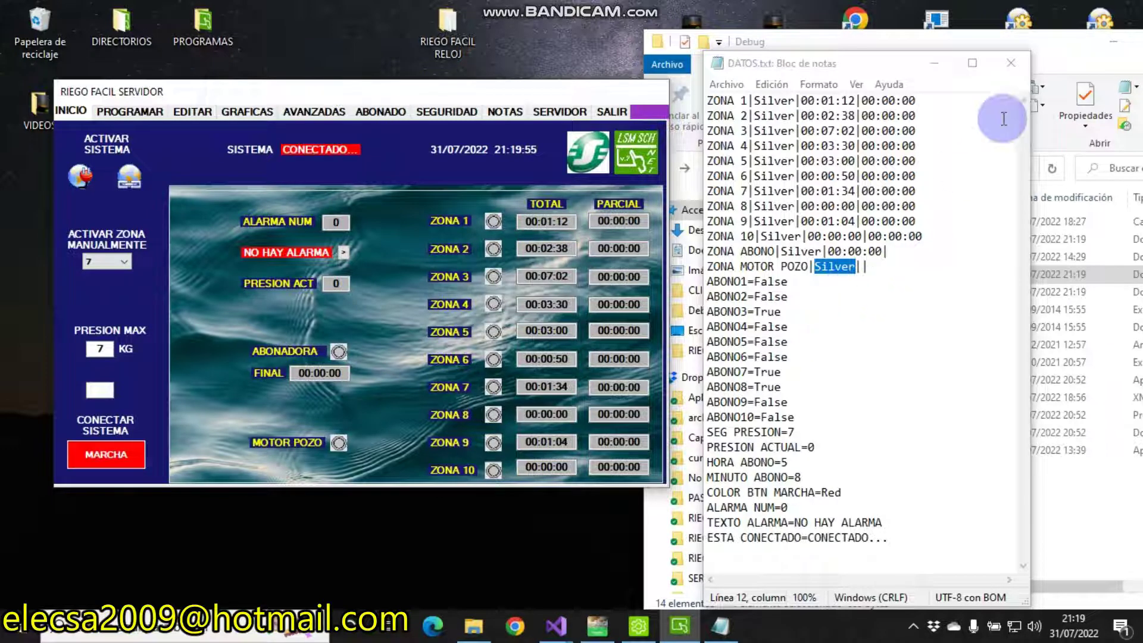
Close DATOS.txt and manually activate zones 4, 7 and 2 on the server.
{"action": "left_click", "coordinate": [1014, 62]}
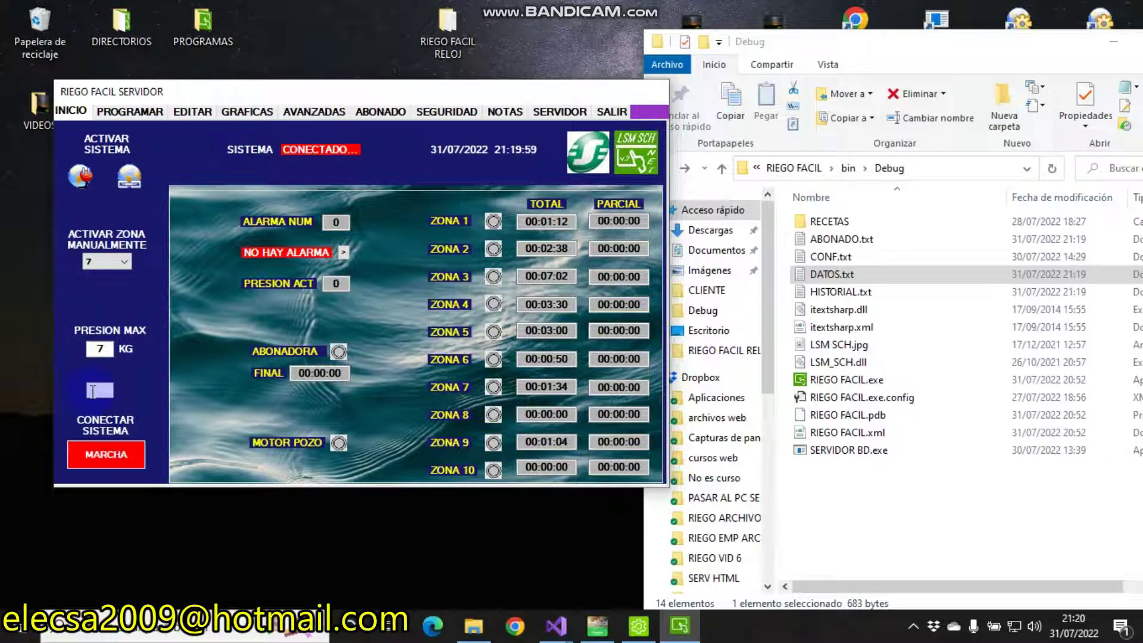
{"action": "left_click", "coordinate": [95, 262]}
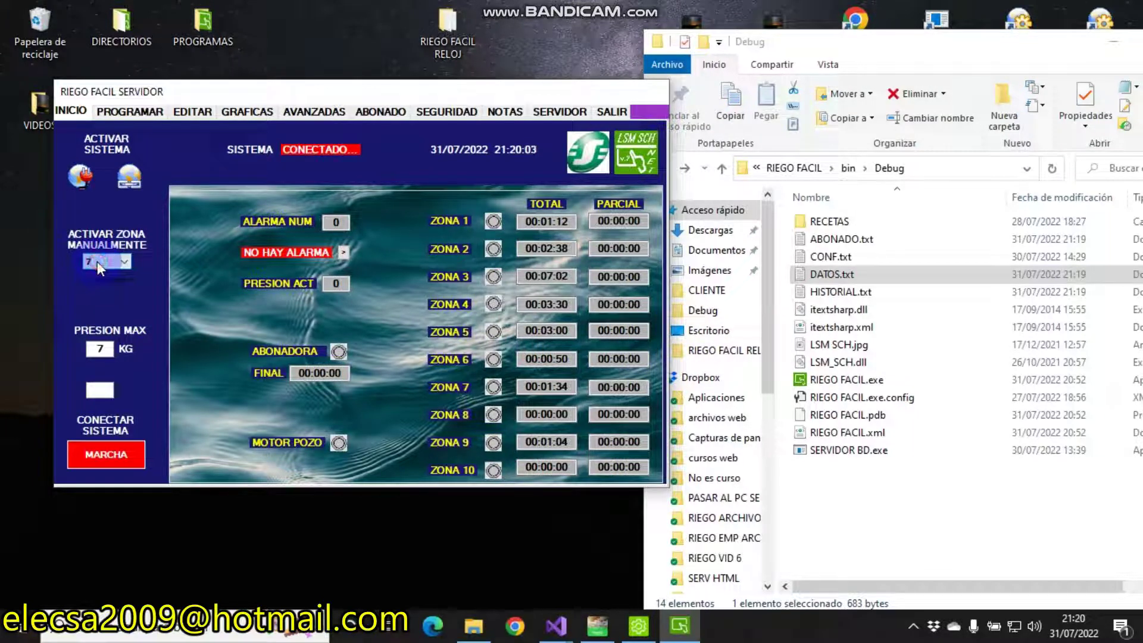
{"action": "left_click", "coordinate": [99, 262]}
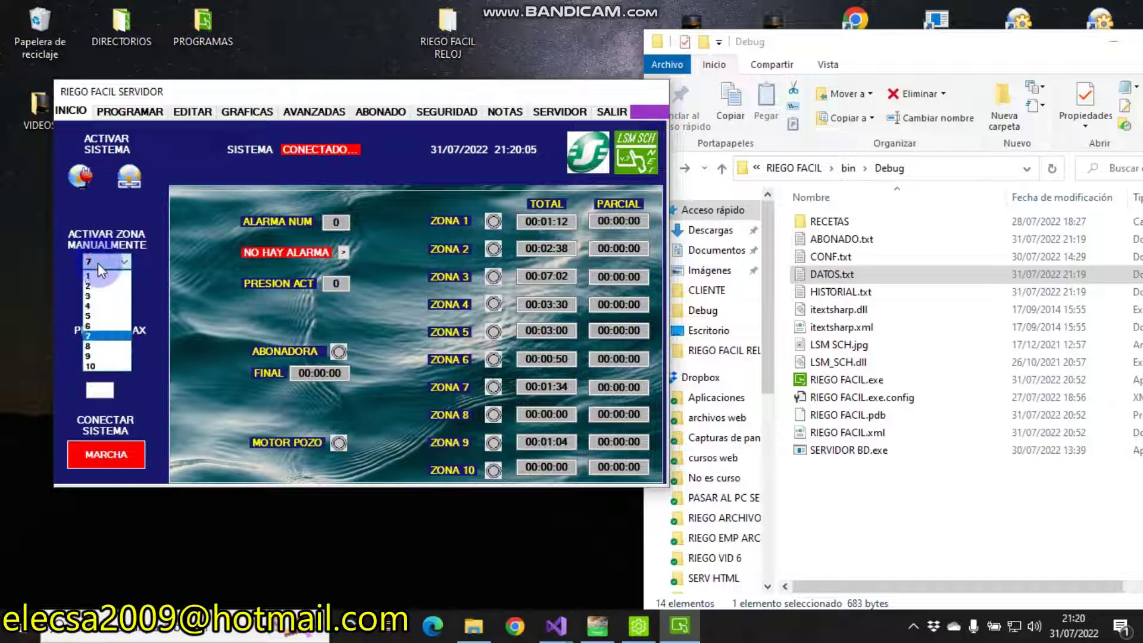
{"action": "left_click", "coordinate": [98, 306]}
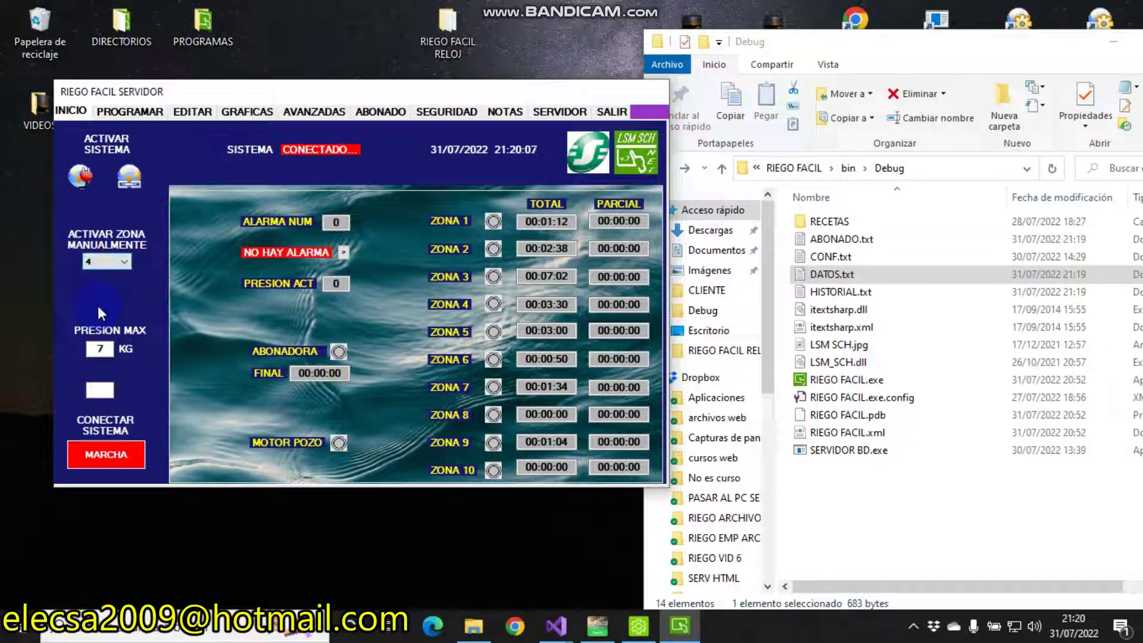
{"action": "left_click", "coordinate": [93, 265]}
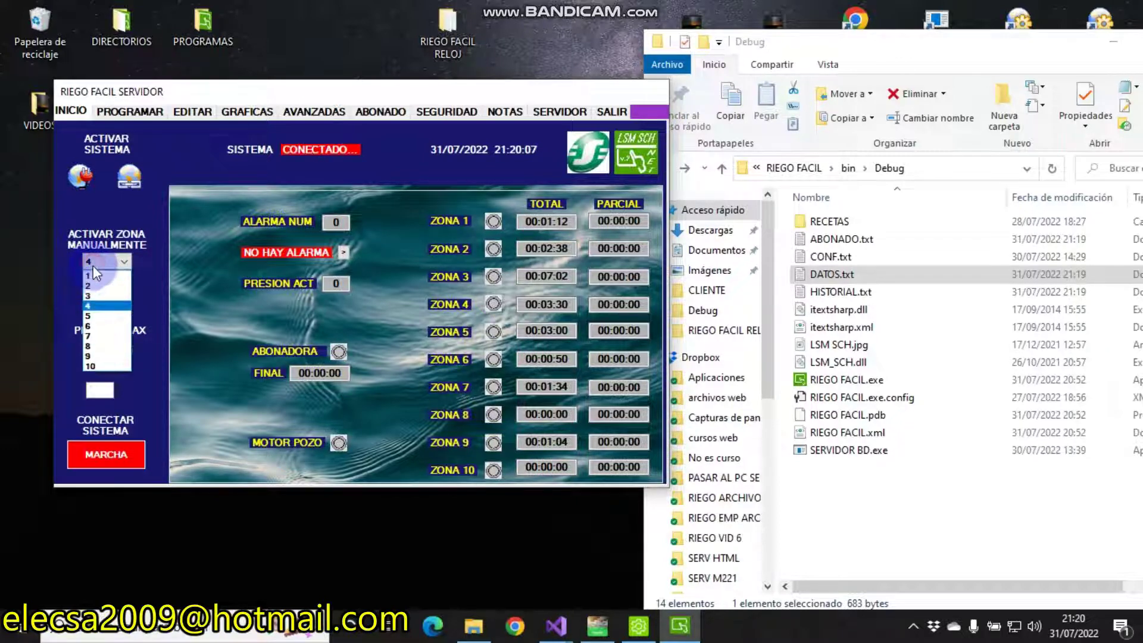
{"action": "left_click", "coordinate": [102, 336]}
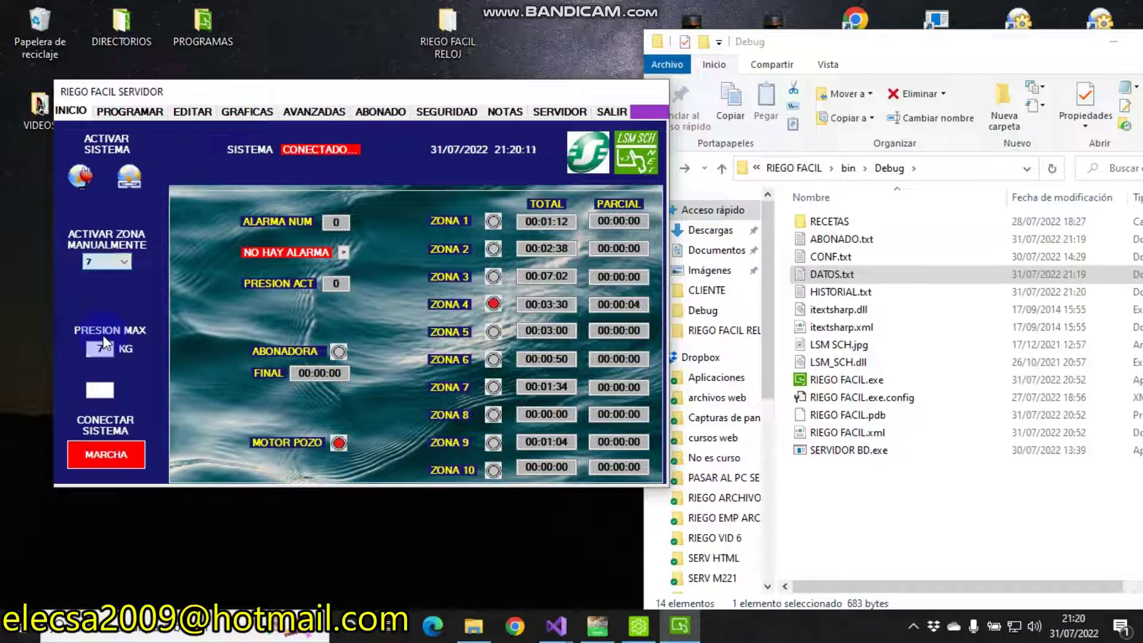
{"action": "left_click", "coordinate": [98, 260]}
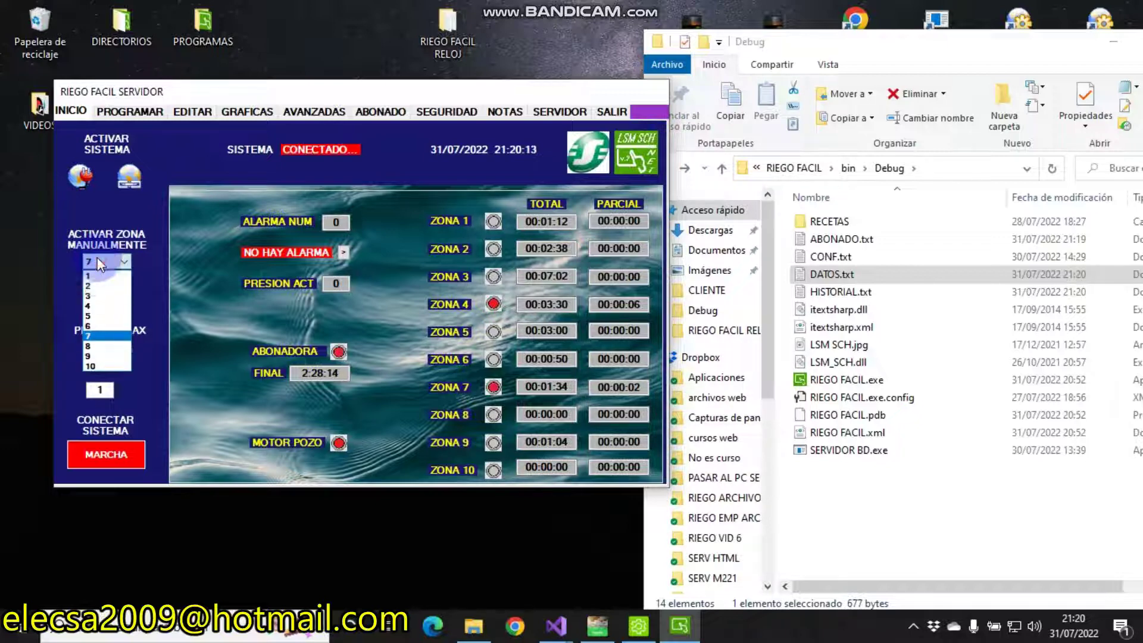
{"action": "left_click", "coordinate": [97, 286]}
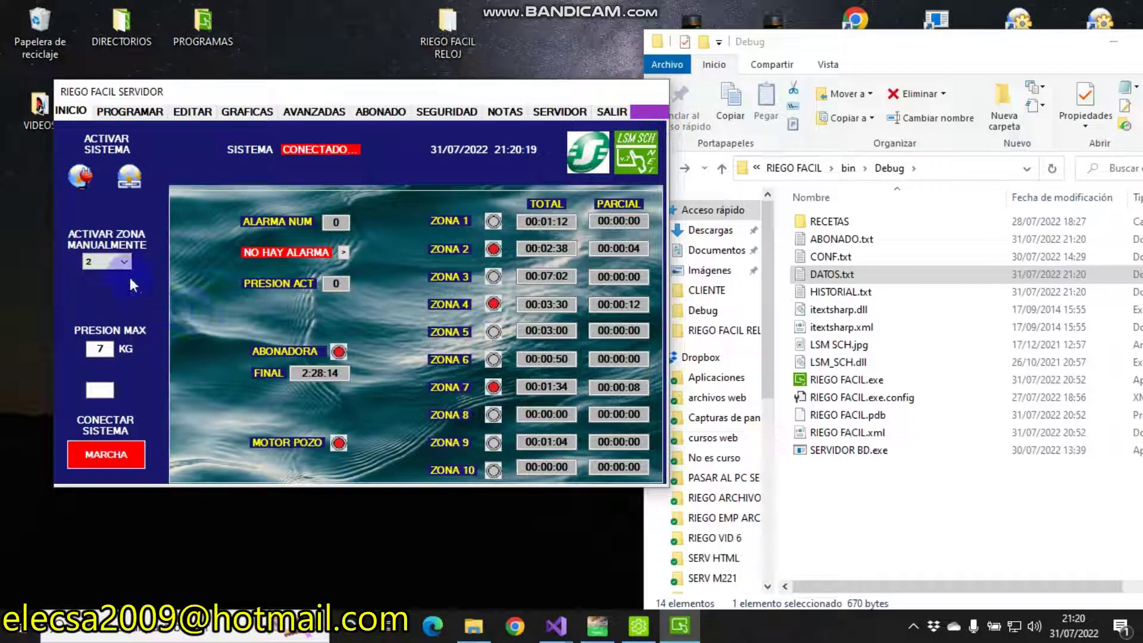
Deactivate zones 2, 4 and 7 on the server by selecting each one again for manual activation.
{"action": "left_click", "coordinate": [103, 264]}
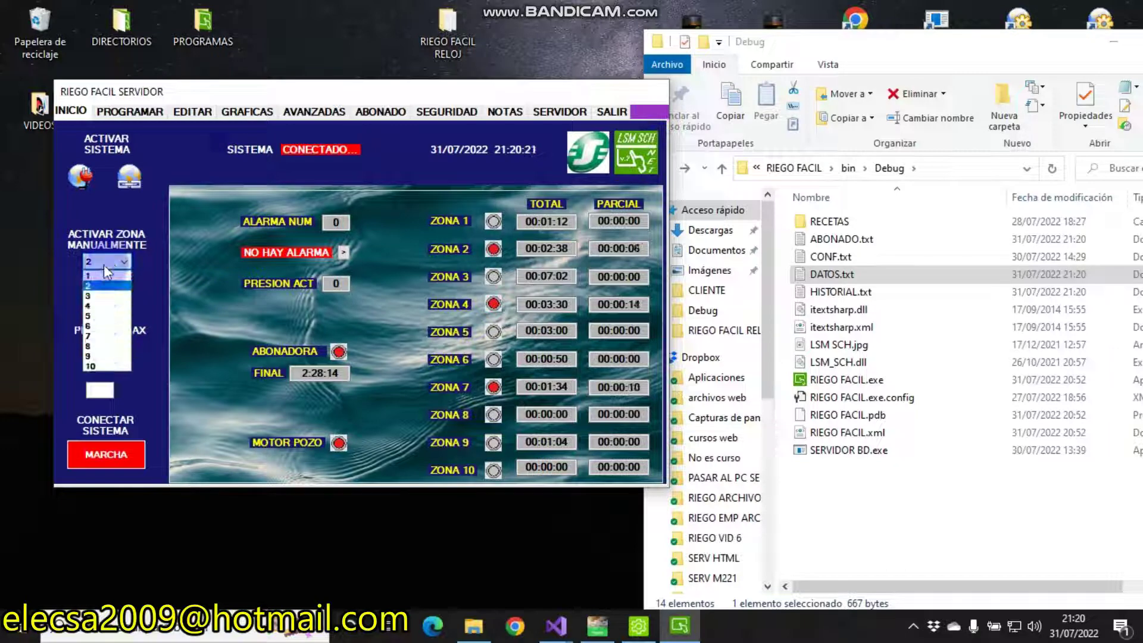
{"action": "left_click", "coordinate": [100, 287]}
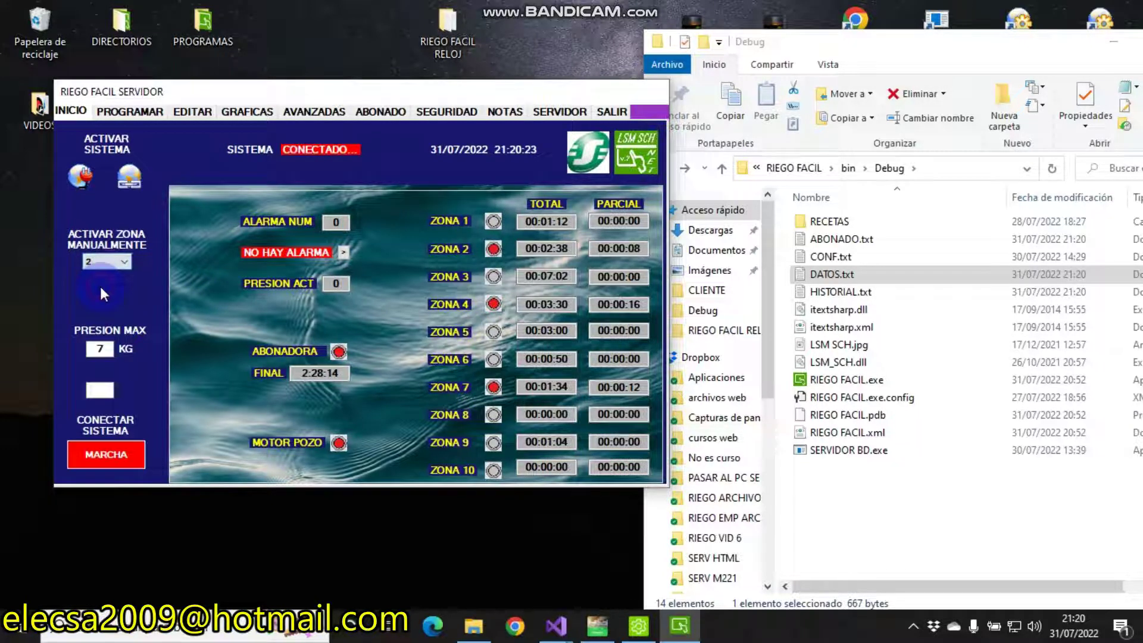
{"action": "left_click", "coordinate": [98, 262]}
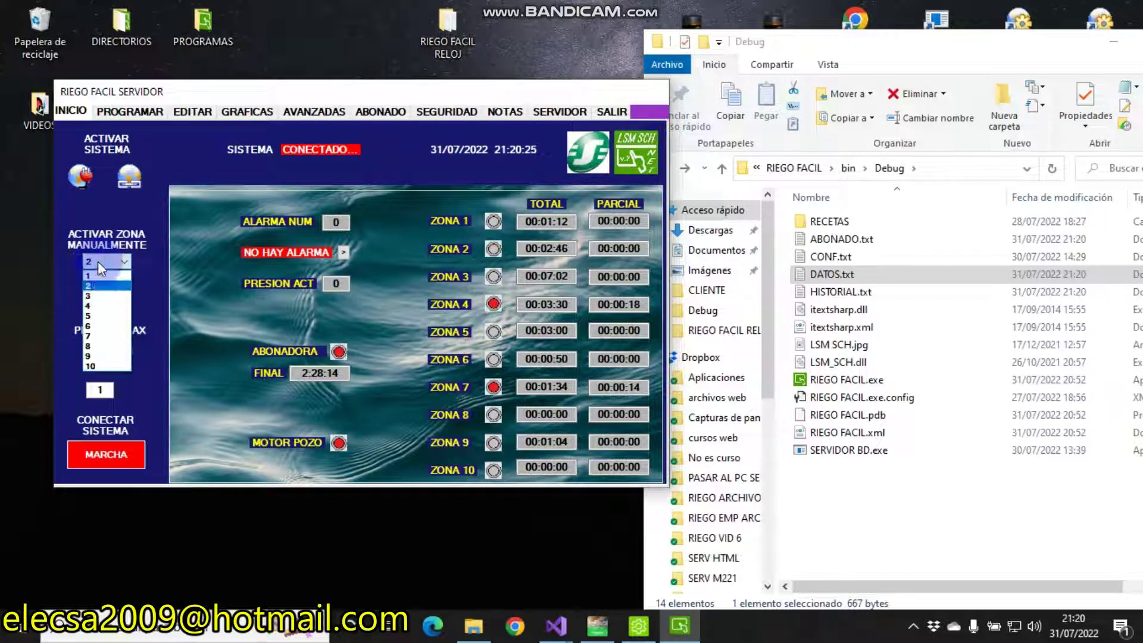
{"action": "left_click", "coordinate": [87, 305]}
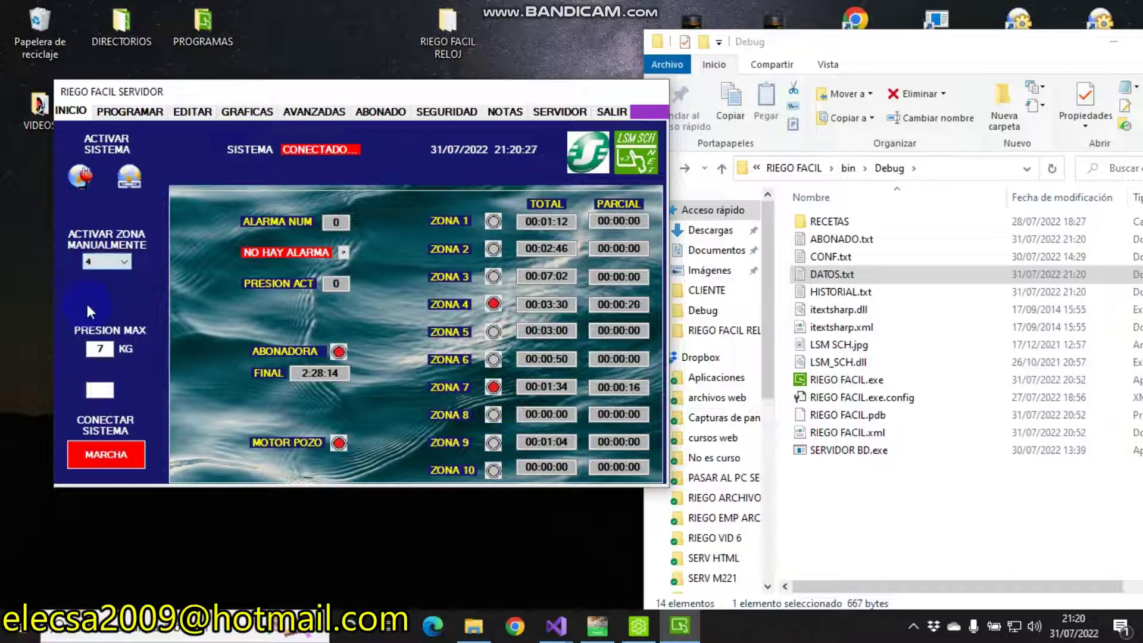
{"action": "left_click", "coordinate": [117, 262]}
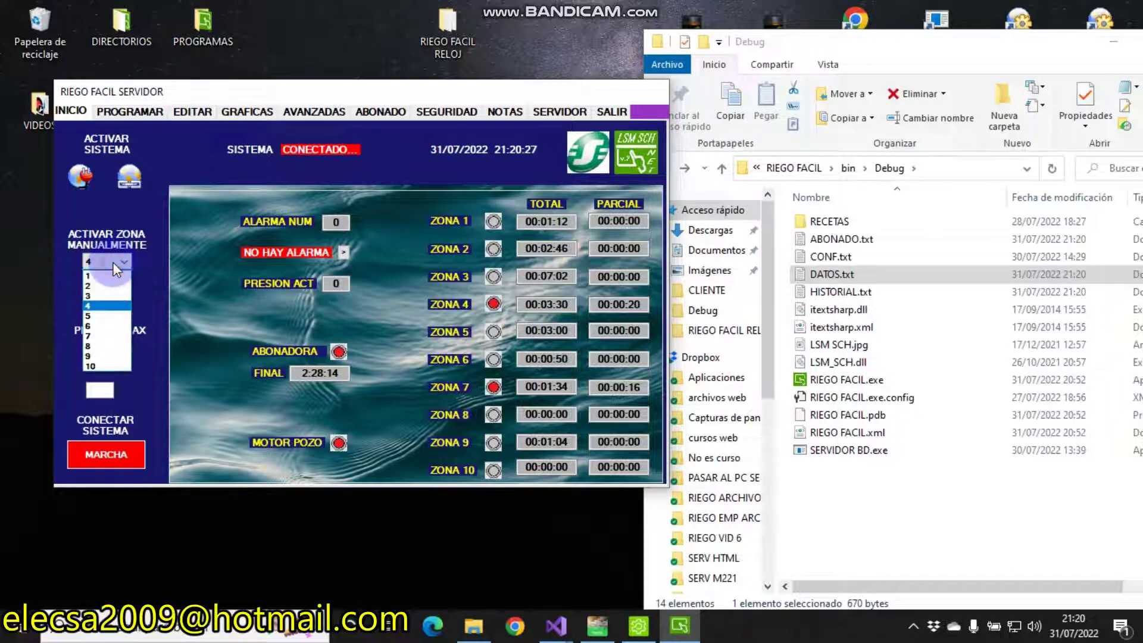
{"action": "left_click", "coordinate": [102, 337]}
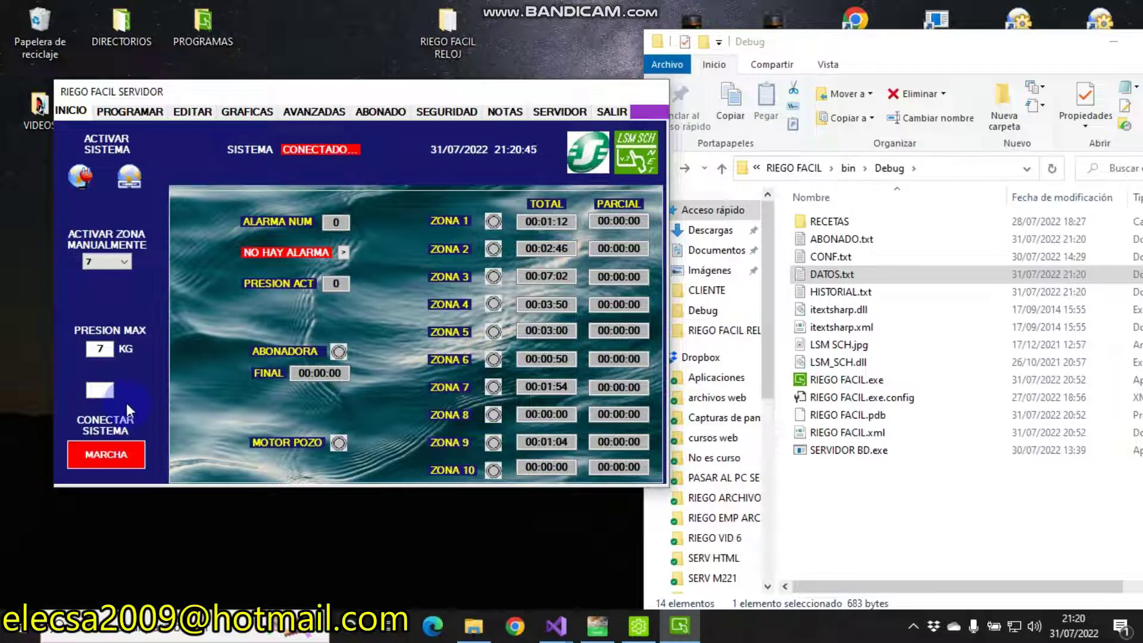
Reopen DATOS.txt and compare the saved zone totals and the ZONA ABONO status with the server's values.
{"action": "left_click", "coordinate": [492, 415]}
{"action": "left_click", "coordinate": [184, 416]}
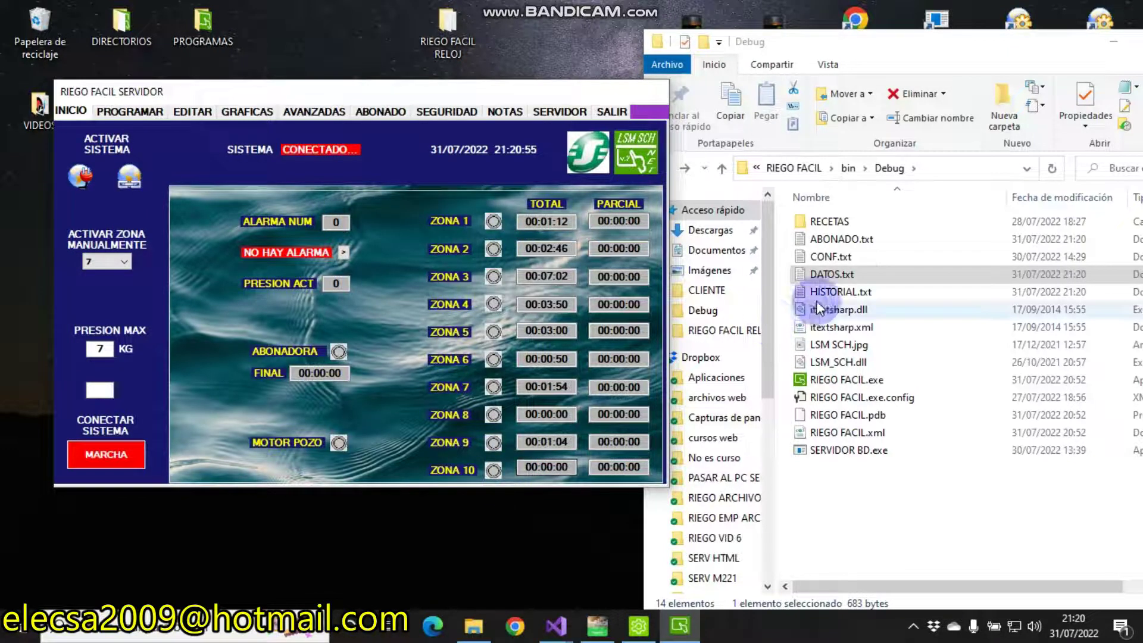
{"action": "left_click", "coordinate": [852, 271]}
{"action": "double_click", "coordinate": [852, 274]}
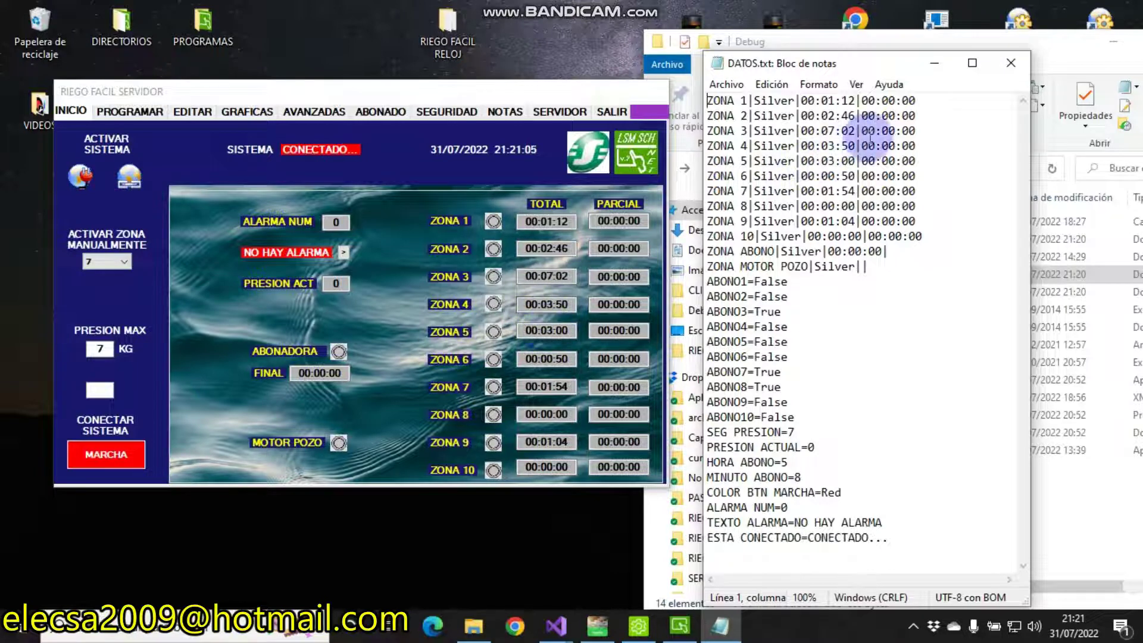
{"action": "double_click", "coordinate": [845, 161]}
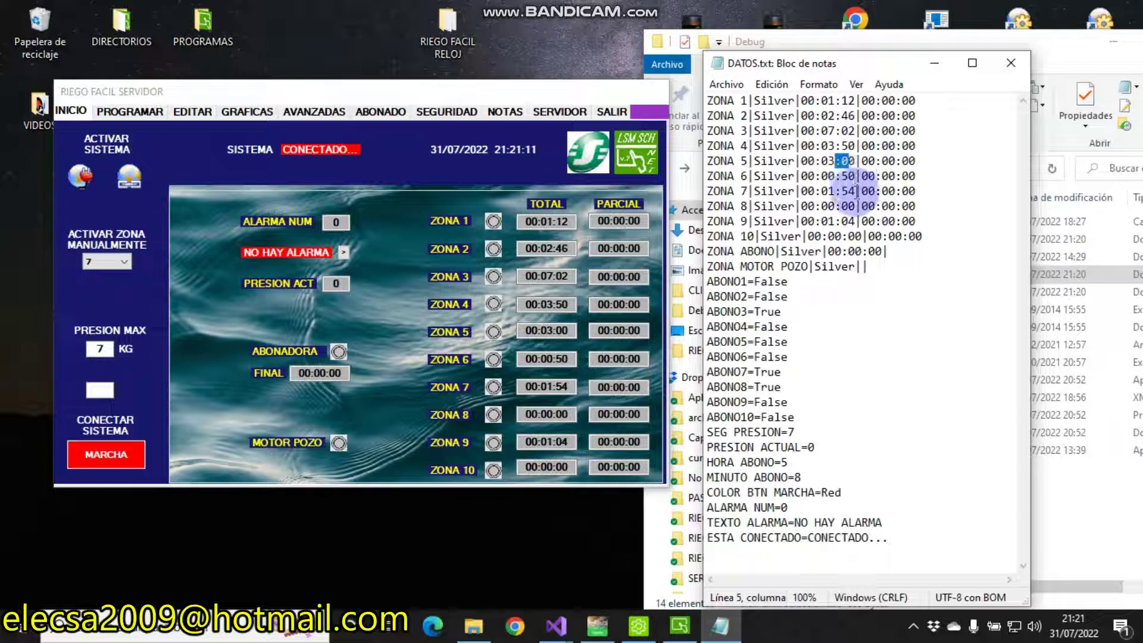
{"action": "left_click_drag", "start_coordinate": [856, 221], "coordinate": [809, 222]}
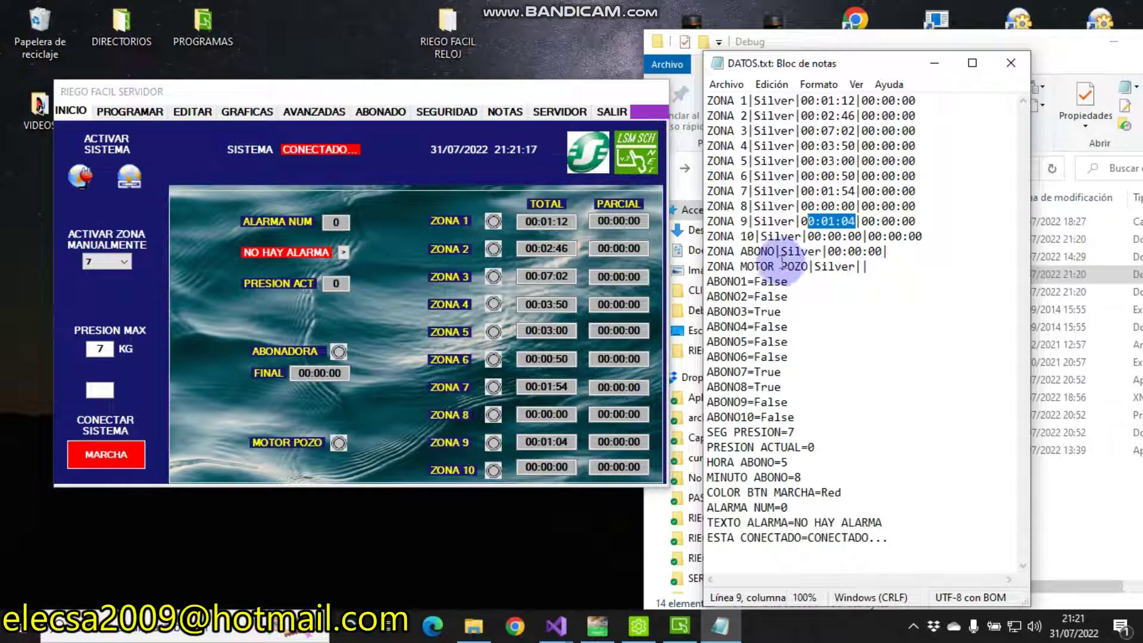
{"action": "left_click_drag", "start_coordinate": [822, 251], "coordinate": [788, 252]}
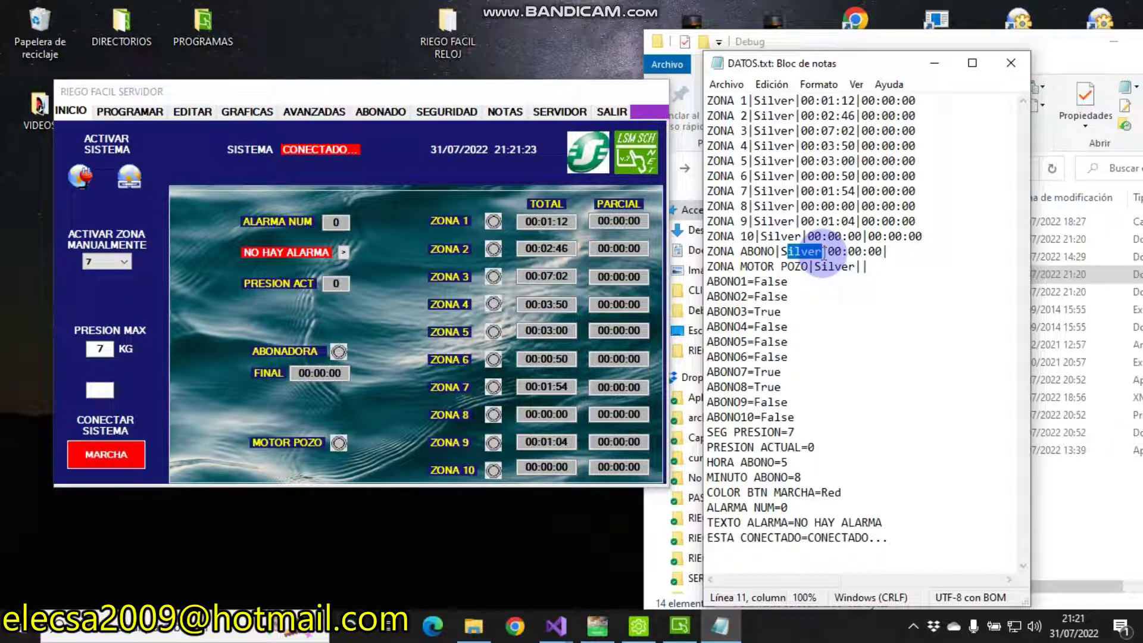
Highlight the saved ZONA ABONO and ZONA MOTOR POZO statuses in DATOS.txt to compare them with the server.
{"action": "left_click_drag", "start_coordinate": [827, 252], "coordinate": [782, 250]}
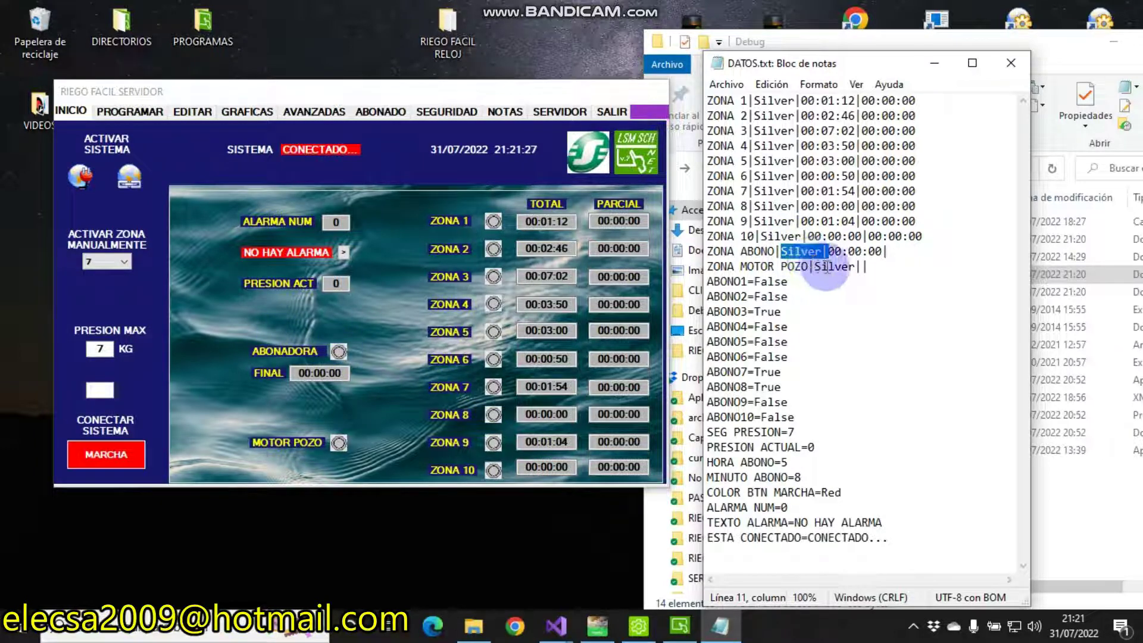
{"action": "left_click_drag", "start_coordinate": [855, 266], "coordinate": [813, 265]}
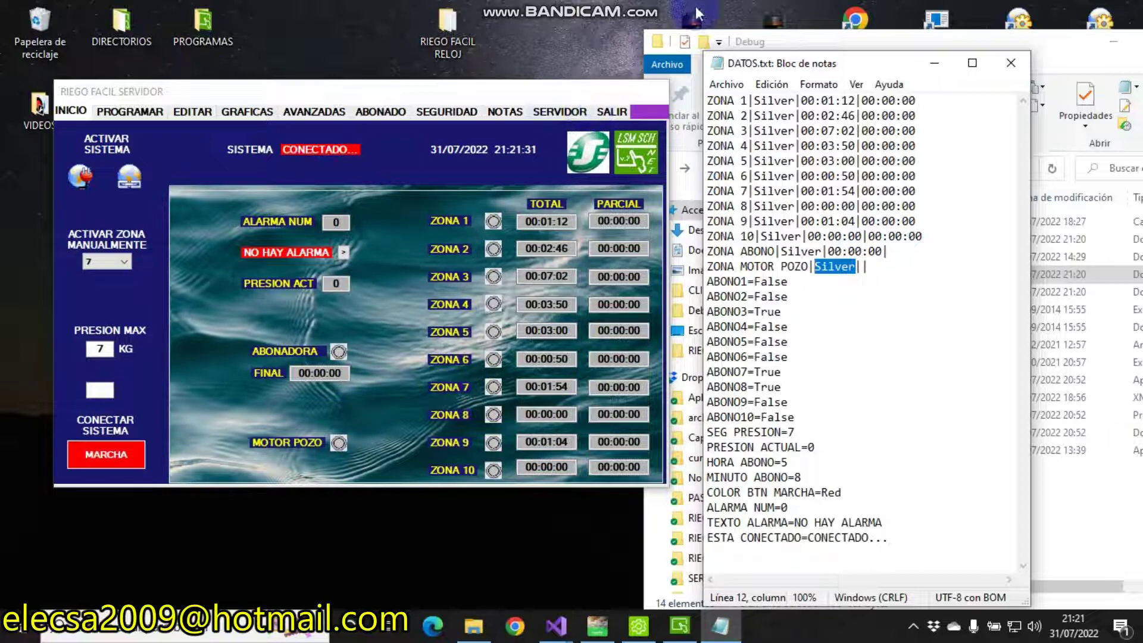
Exit the RIEGO FACIL server, accepting the exit confirmation, and minimize the Visual Studio window.
{"action": "left_click", "coordinate": [608, 108]}
{"action": "left_click", "coordinate": [608, 110]}
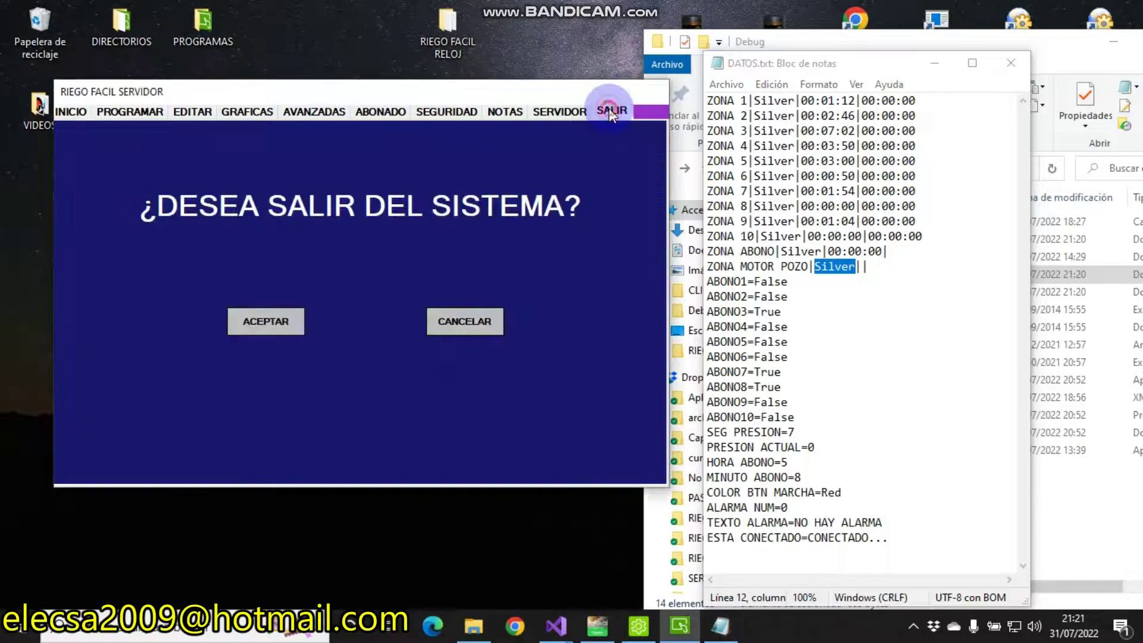
{"action": "left_click", "coordinate": [259, 323]}
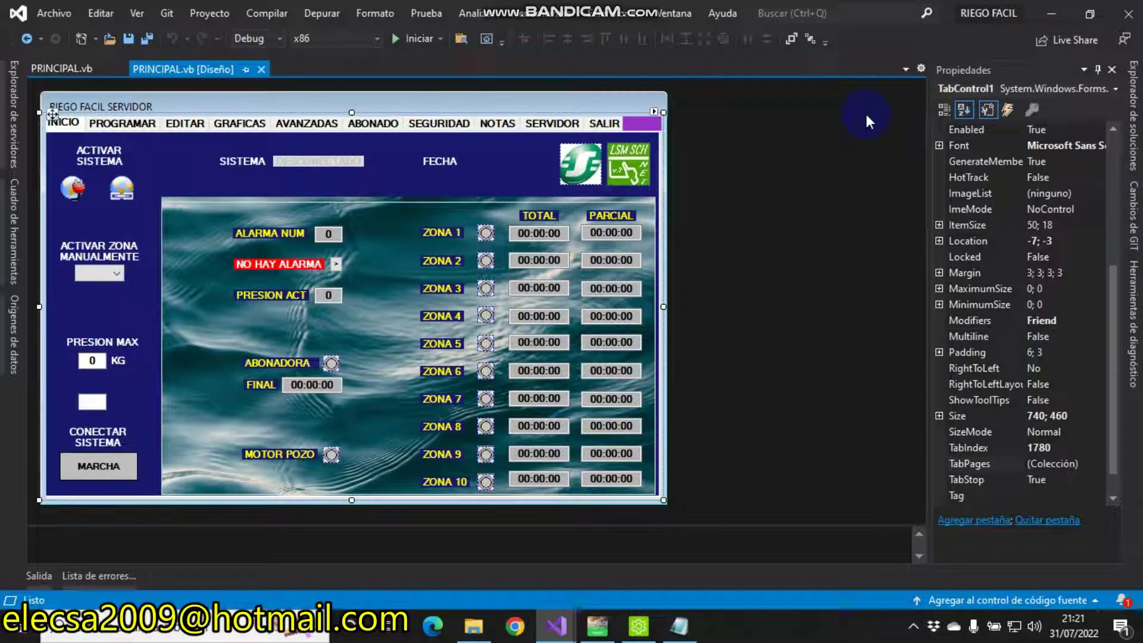
{"action": "left_click", "coordinate": [1042, 13]}
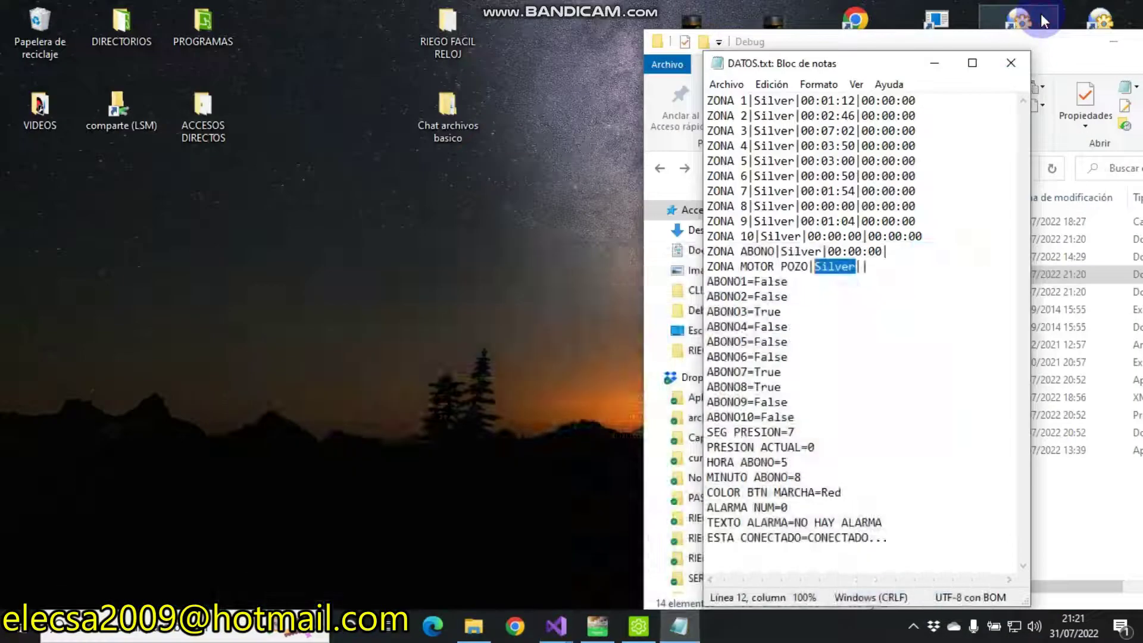
{"action": "left_click", "coordinate": [913, 626]}
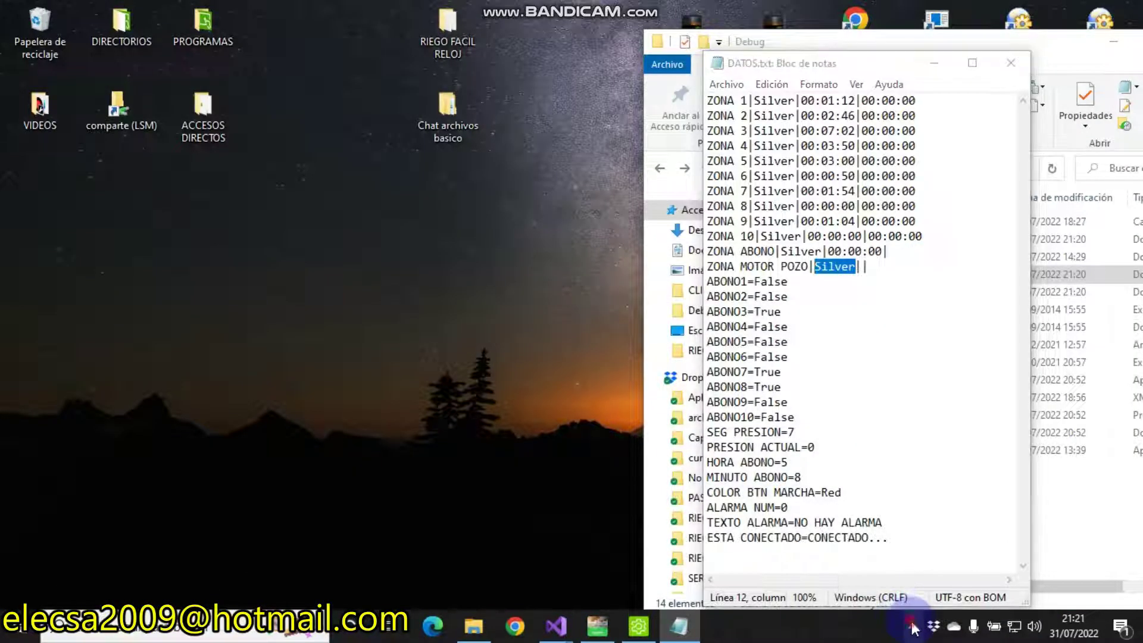
{"action": "left_click", "coordinate": [915, 558]}
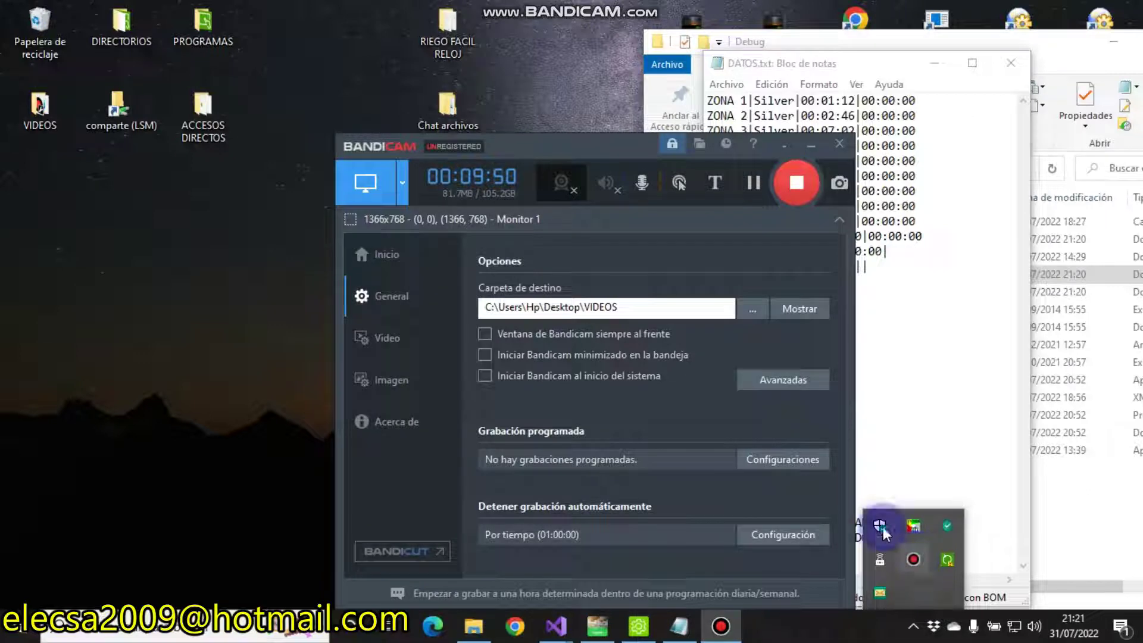